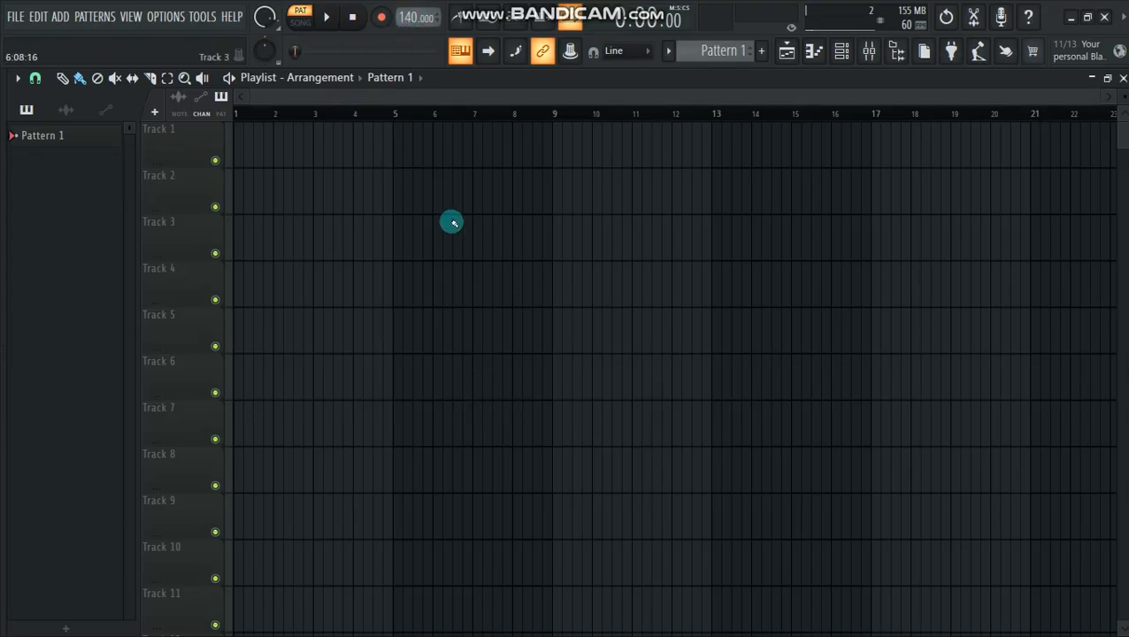
# - Show the channel rack, narrow its window and position it over the playlist with the Sampler channel fully in view
pyautogui.click(839, 51)
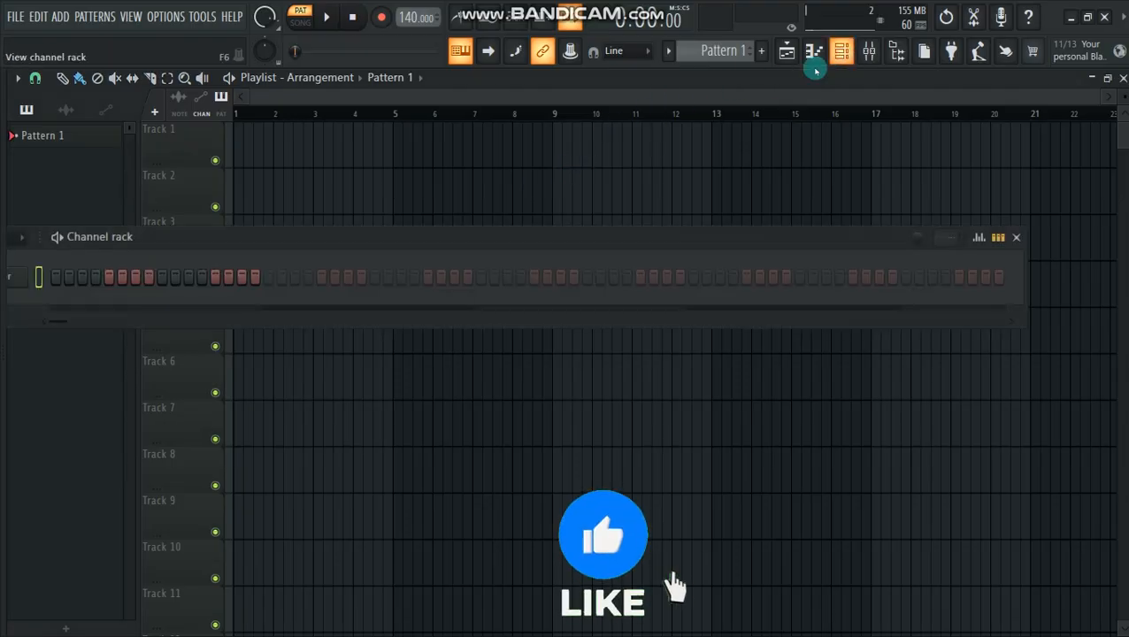
pyautogui.moveTo(395, 234); pyautogui.dragTo(428, 222)
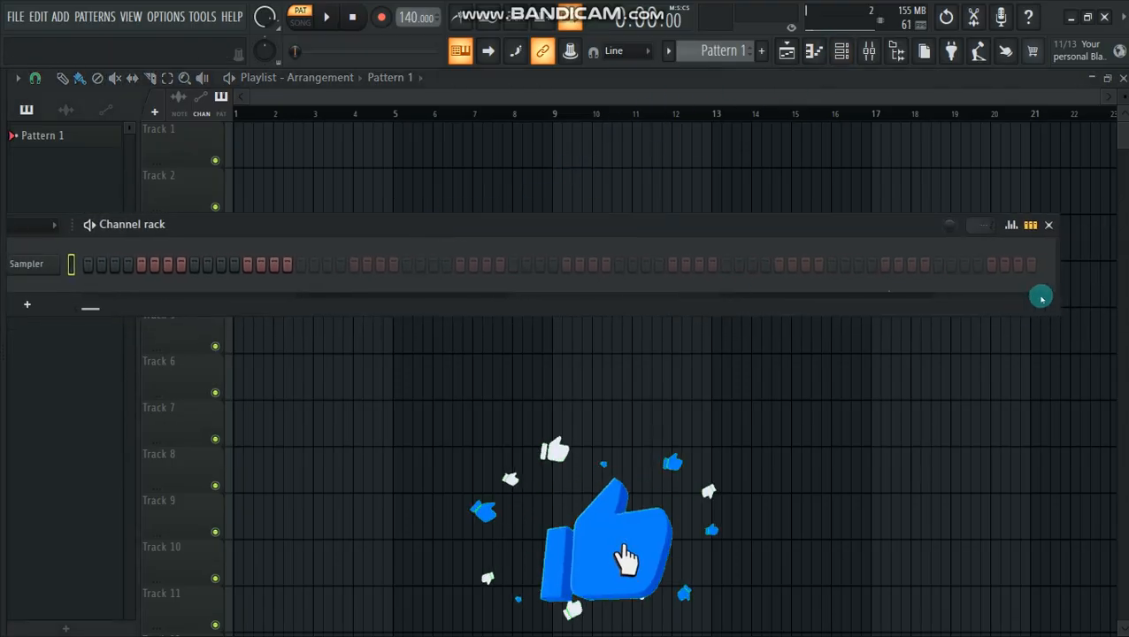
pyautogui.moveTo(1058, 287); pyautogui.dragTo(561, 283)
pyautogui.moveTo(372, 227); pyautogui.dragTo(629, 244)
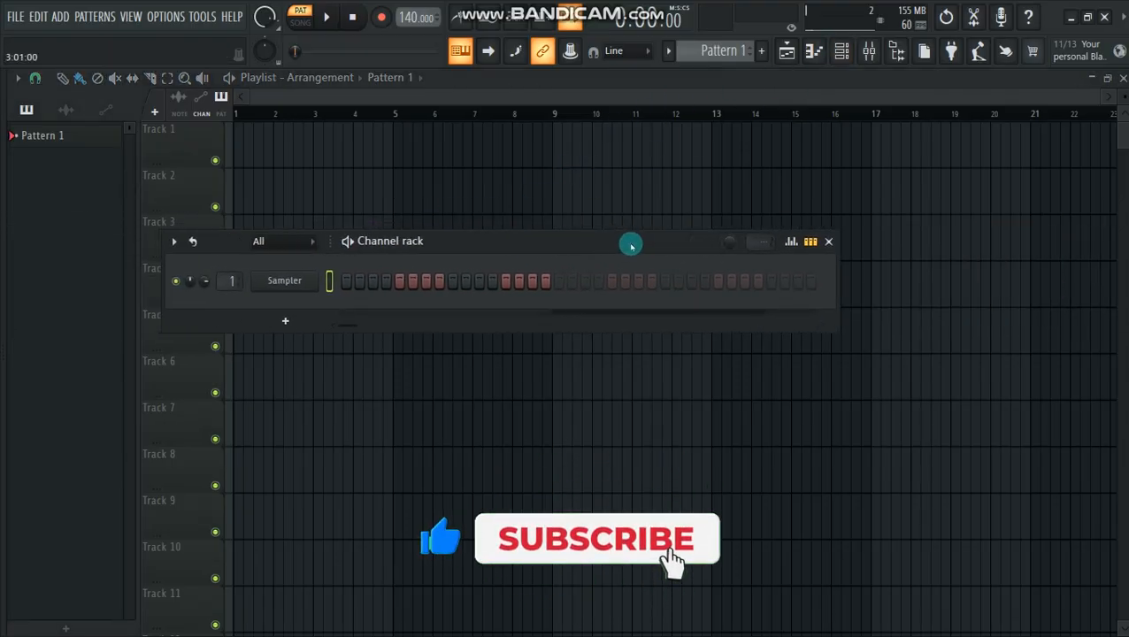
# - Add an Arcade instrument channel to the channel rack and move its plugin window up over the playlist
pyautogui.click(289, 320)
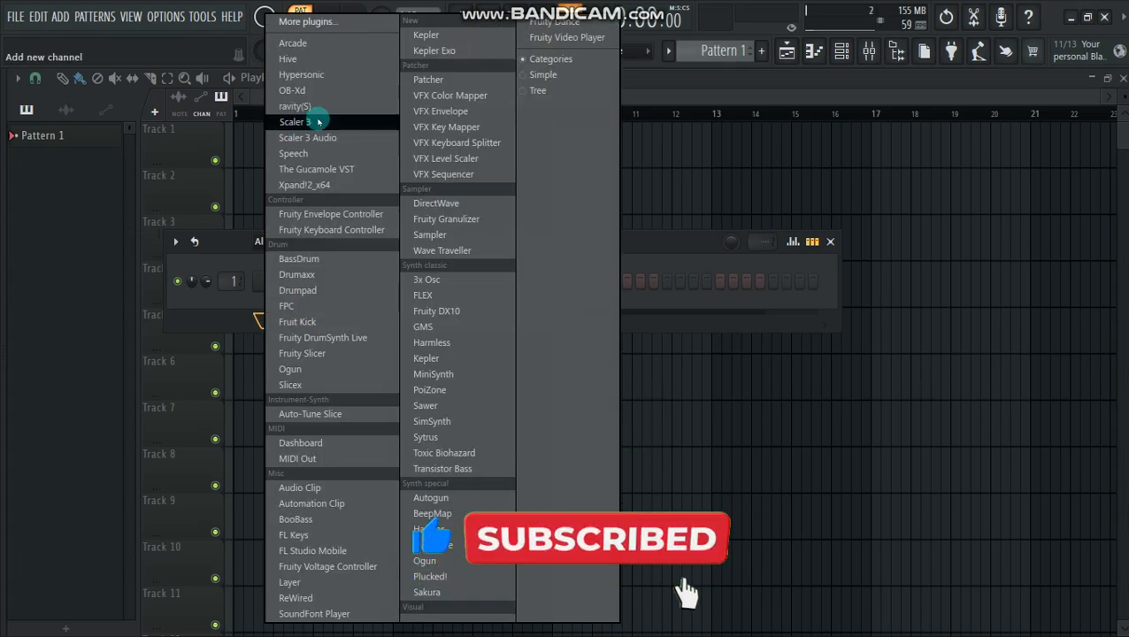
pyautogui.click(294, 44)
pyautogui.moveTo(540, 74); pyautogui.dragTo(507, 113)
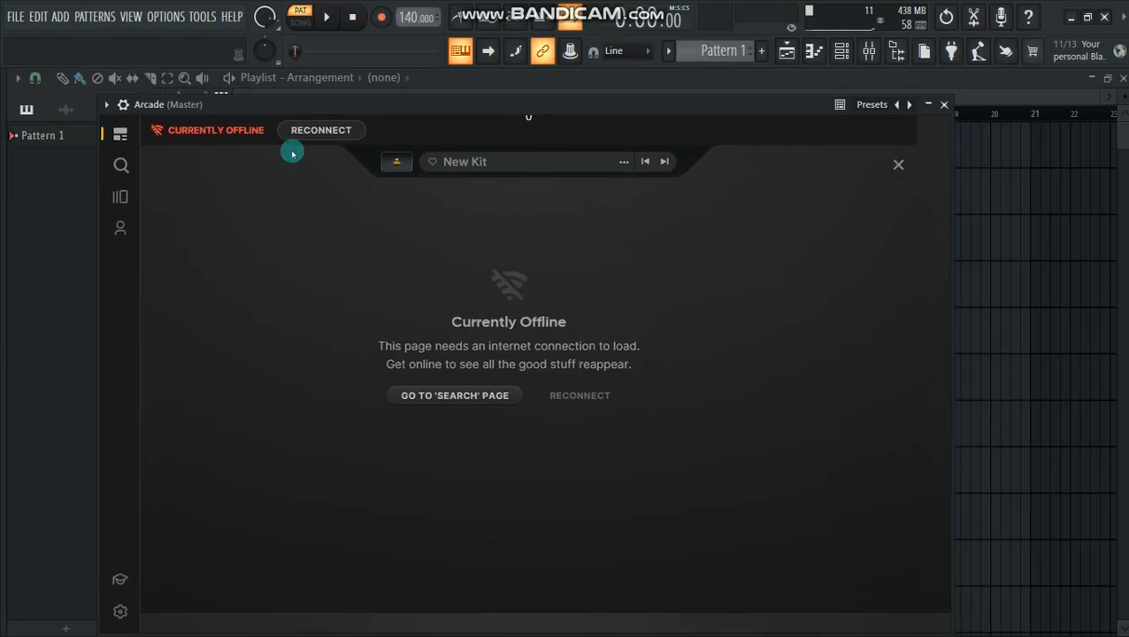
# - Browse the downloaded kits on Arcade's search page and load the AM Vibe kit
pyautogui.click(139, 170)
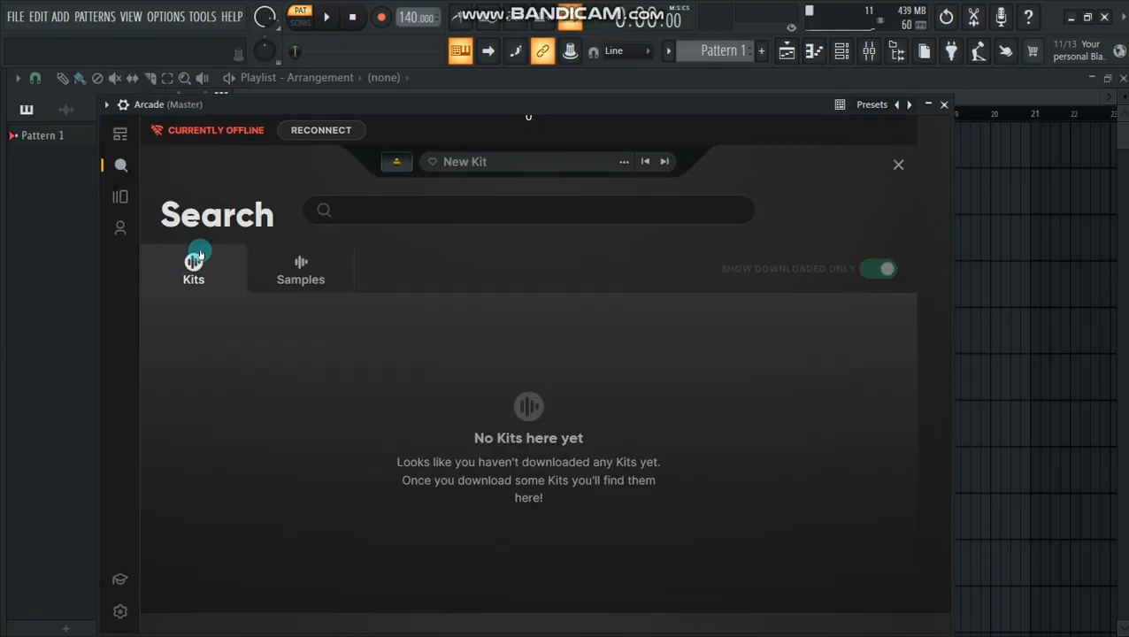
pyautogui.moveTo(536, 107); pyautogui.dragTo(582, 96)
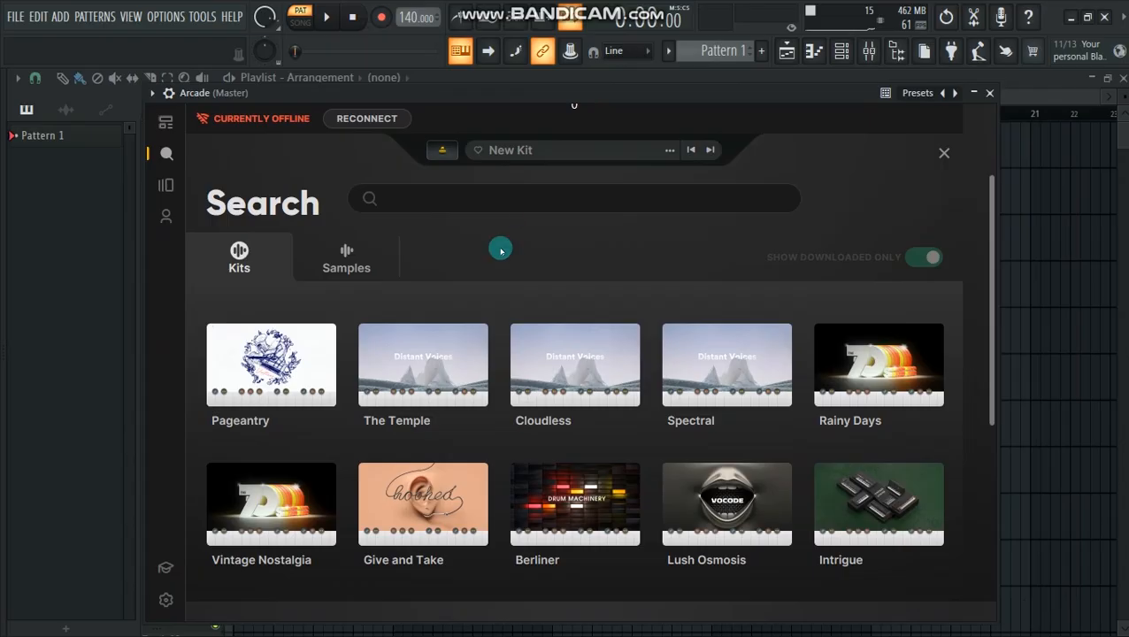
pyautogui.moveTo(307, 380)
pyautogui.moveTo(425, 388)
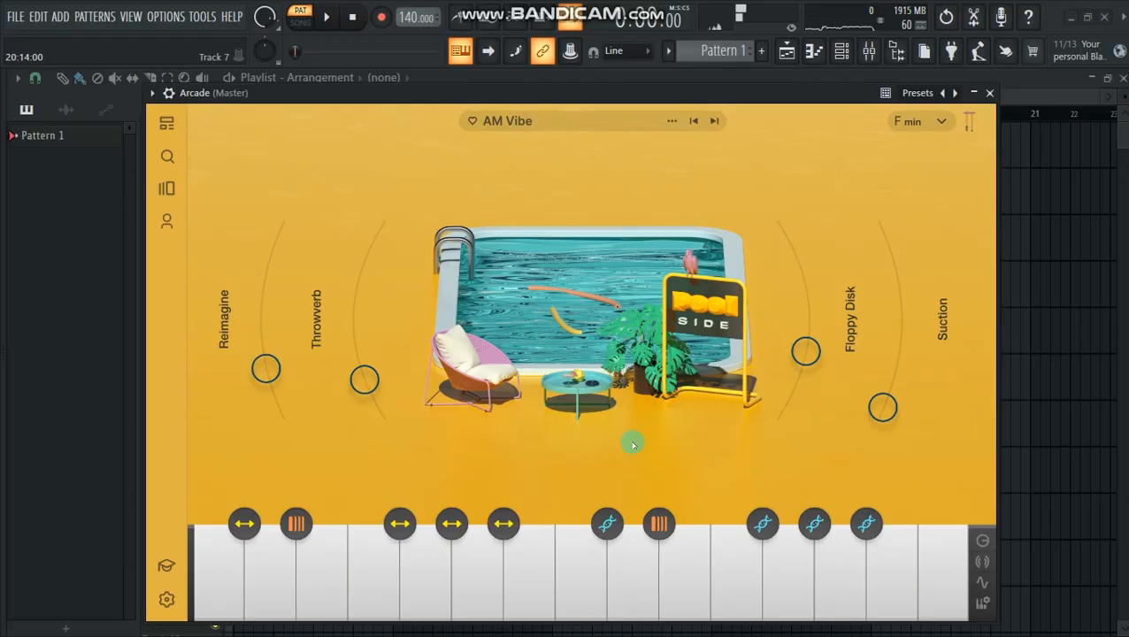
# - Audition several white-key samples of the AM Vibe kit, and close the Arcade window
pyautogui.moveTo(543, 99); pyautogui.dragTo(555, 85)
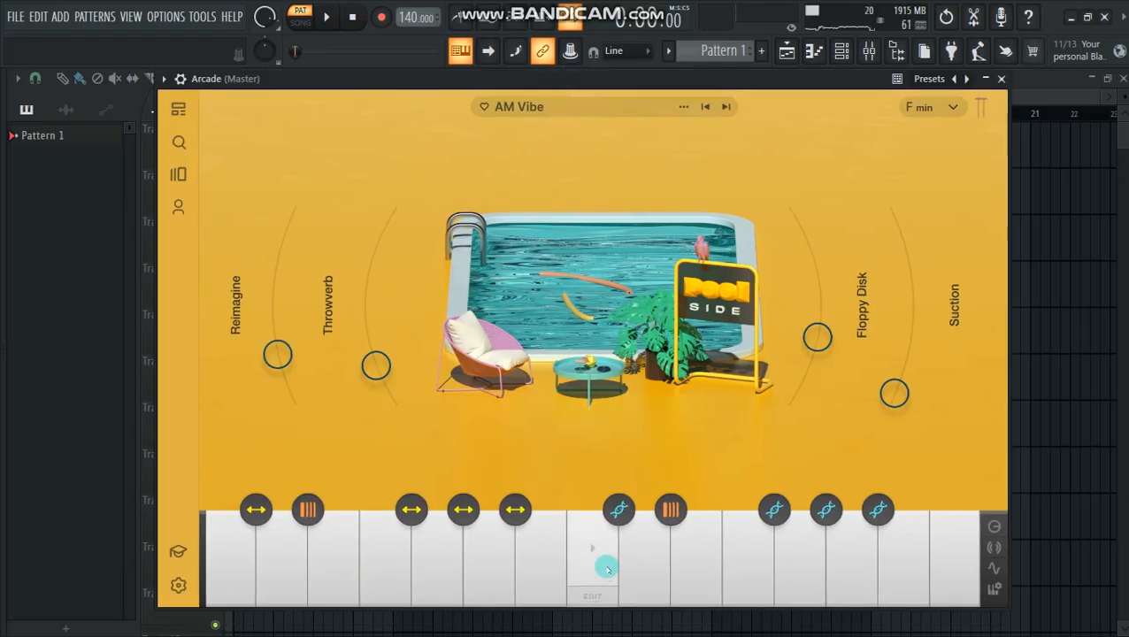
pyautogui.click(689, 566)
pyautogui.click(757, 569)
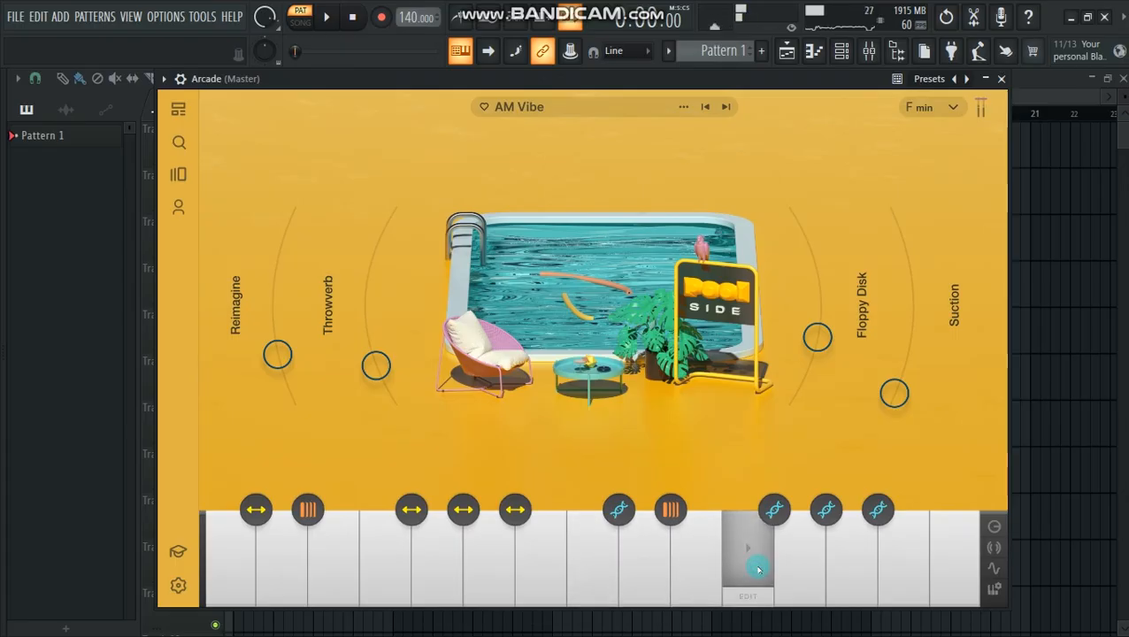
pyautogui.click(798, 576)
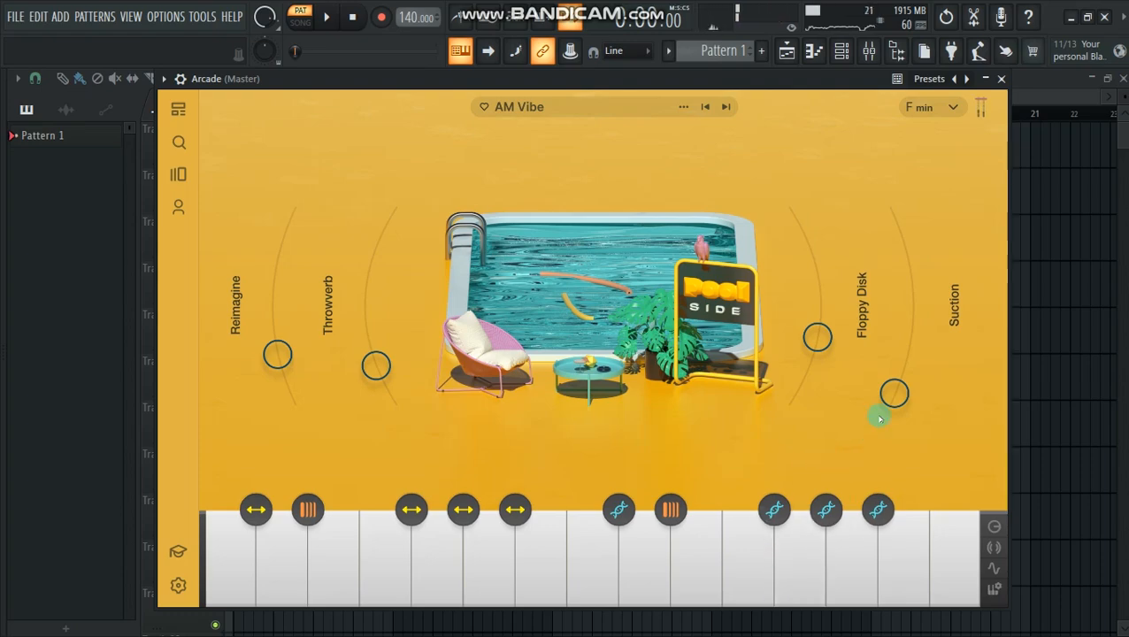
pyautogui.click(1004, 78)
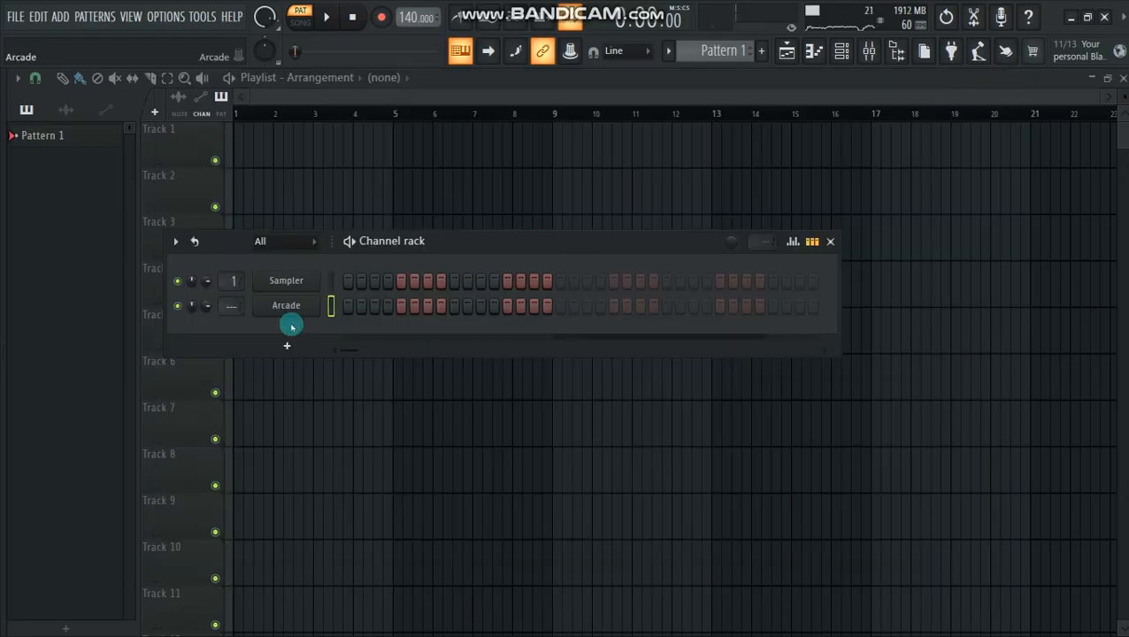
# - Open the Arcade channel's piano roll and audition the white keys from D5 up to B5, ending on A5
pyautogui.rightClick(314, 305)
pyautogui.click(349, 306)
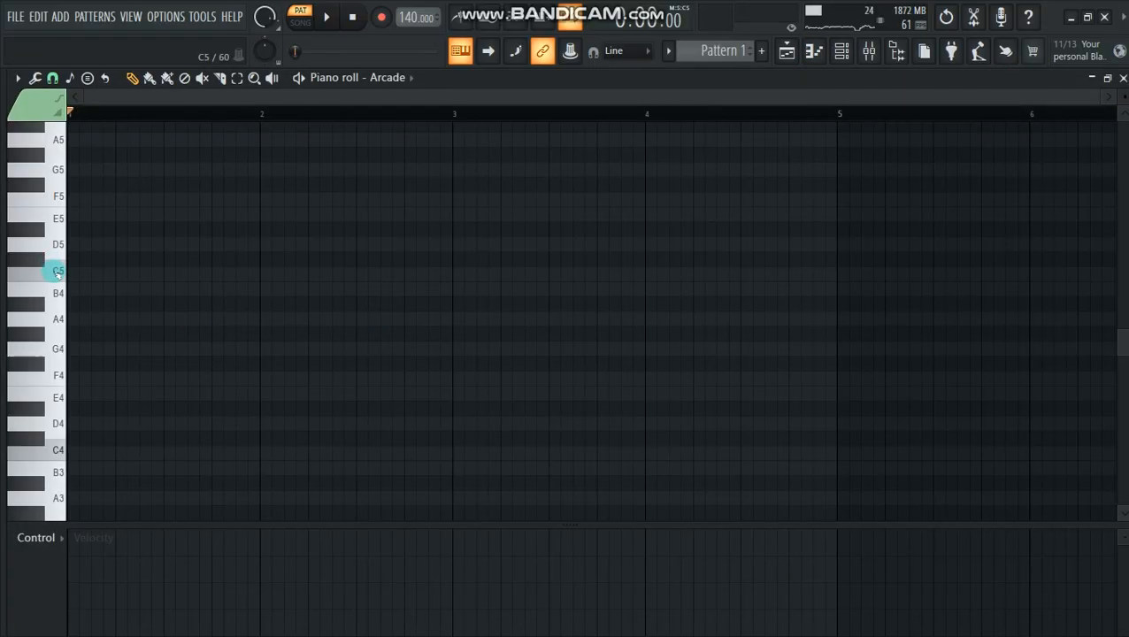
pyautogui.click(57, 251)
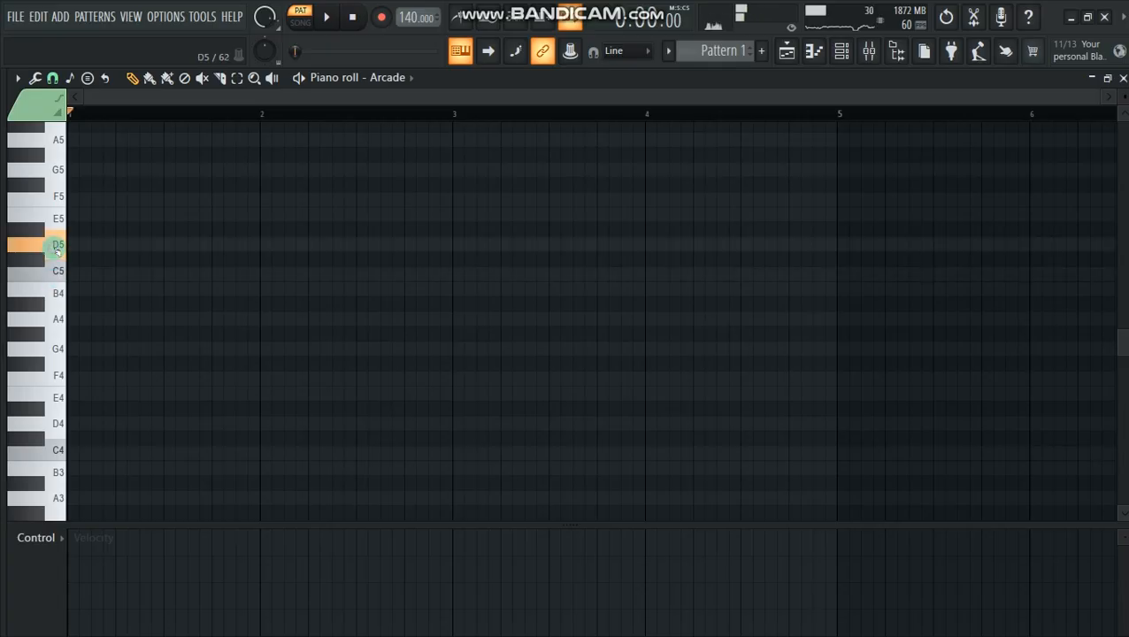
pyautogui.click(56, 219)
pyautogui.click(59, 198)
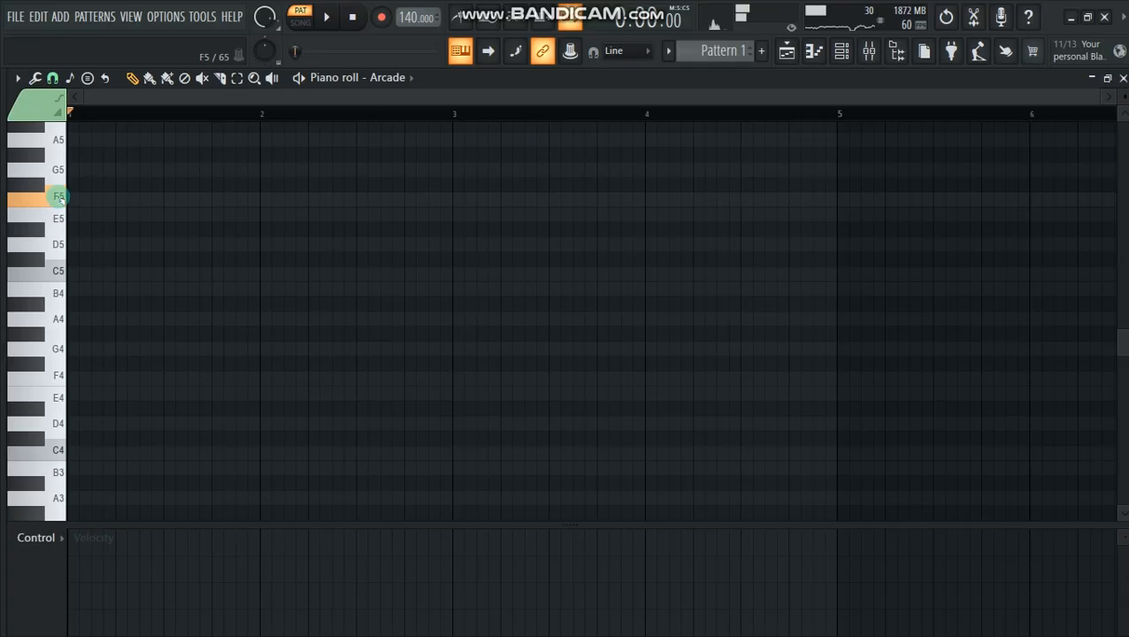
pyautogui.click(59, 171)
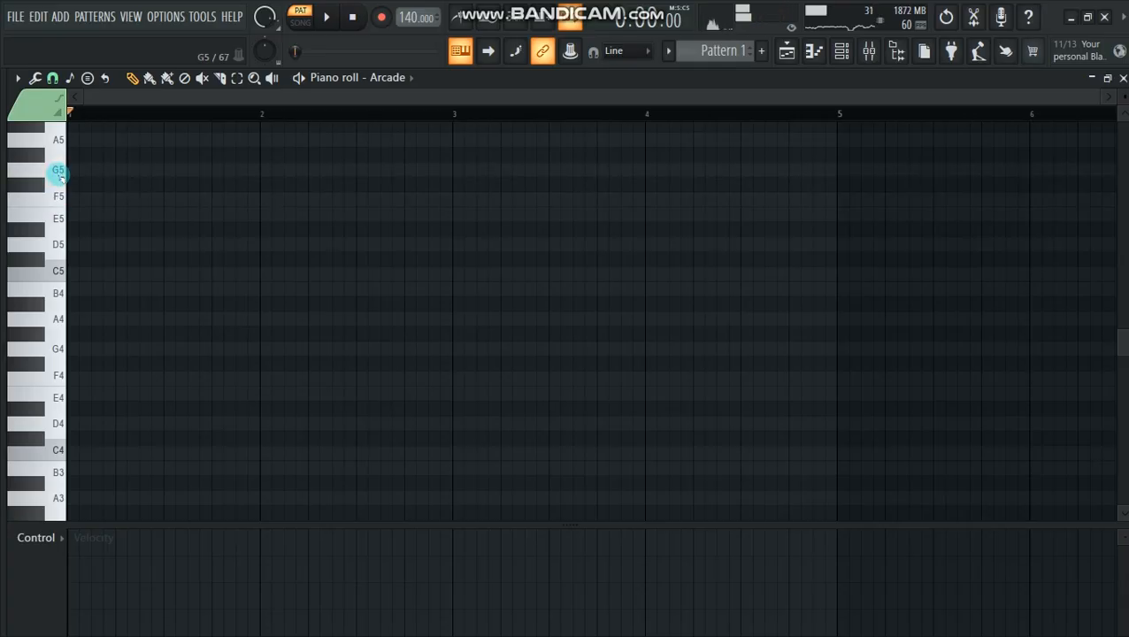
pyautogui.scroll(3, 51, 232)
pyautogui.click(53, 237)
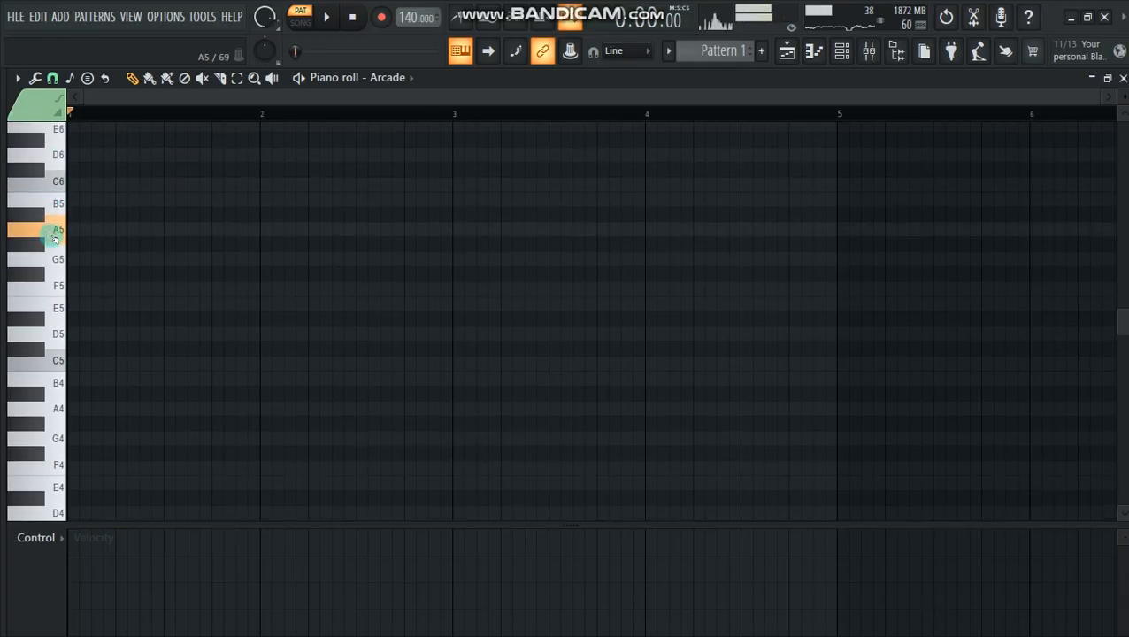
pyautogui.click(54, 210)
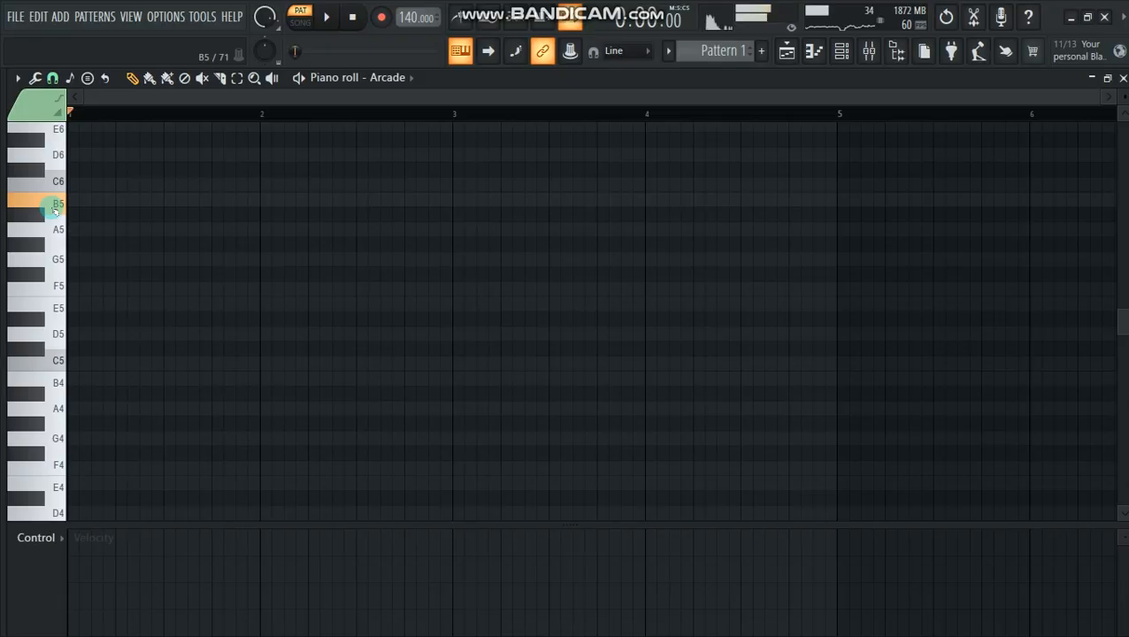
pyautogui.click(64, 232)
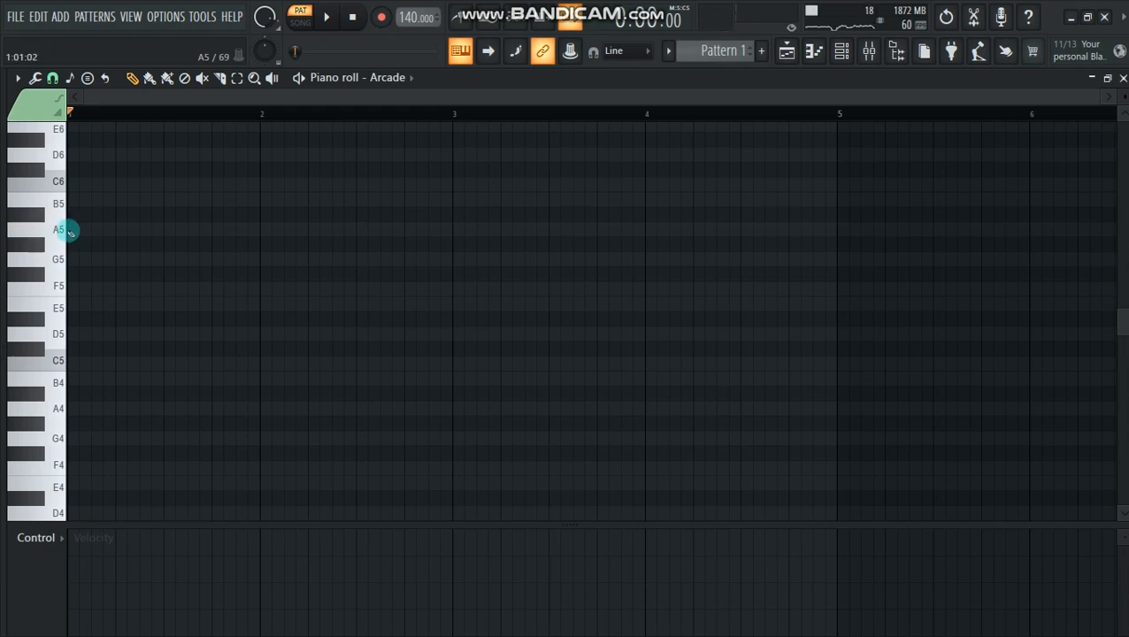
# - Draw a four-bar A5 note from bar 1 in Pattern 1, and place the pattern at the start of playlist Track 1
pyautogui.moveTo(71, 230)
pyautogui.mouseDown()
pyautogui.moveTo(305, 247)
pyautogui.moveTo(827, 248)
pyautogui.mouseUp()
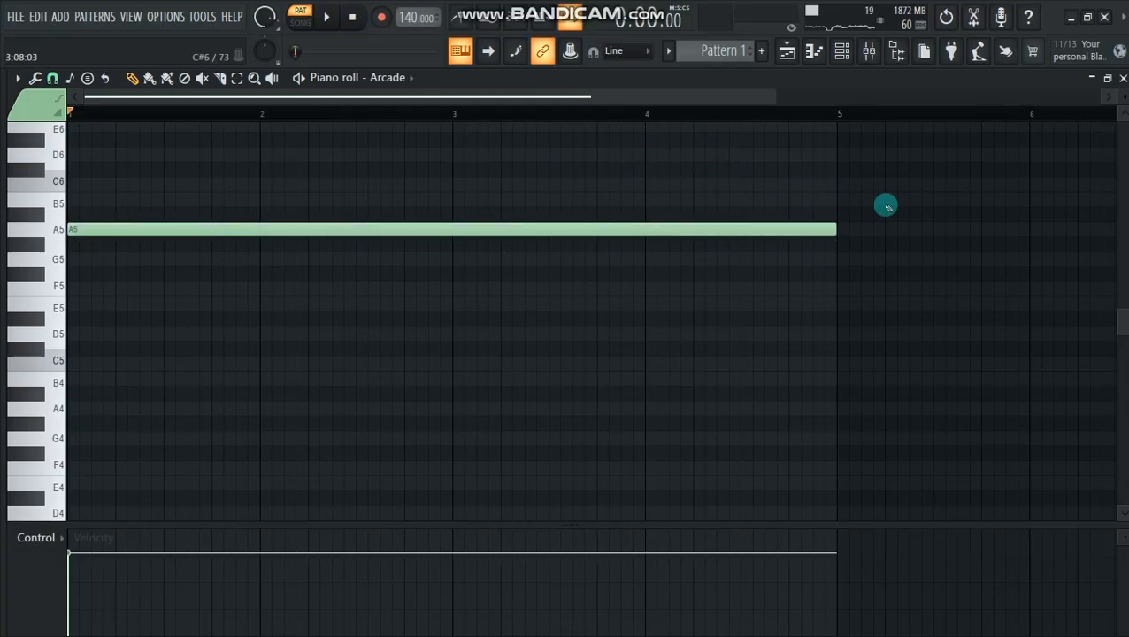
pyautogui.click(786, 50)
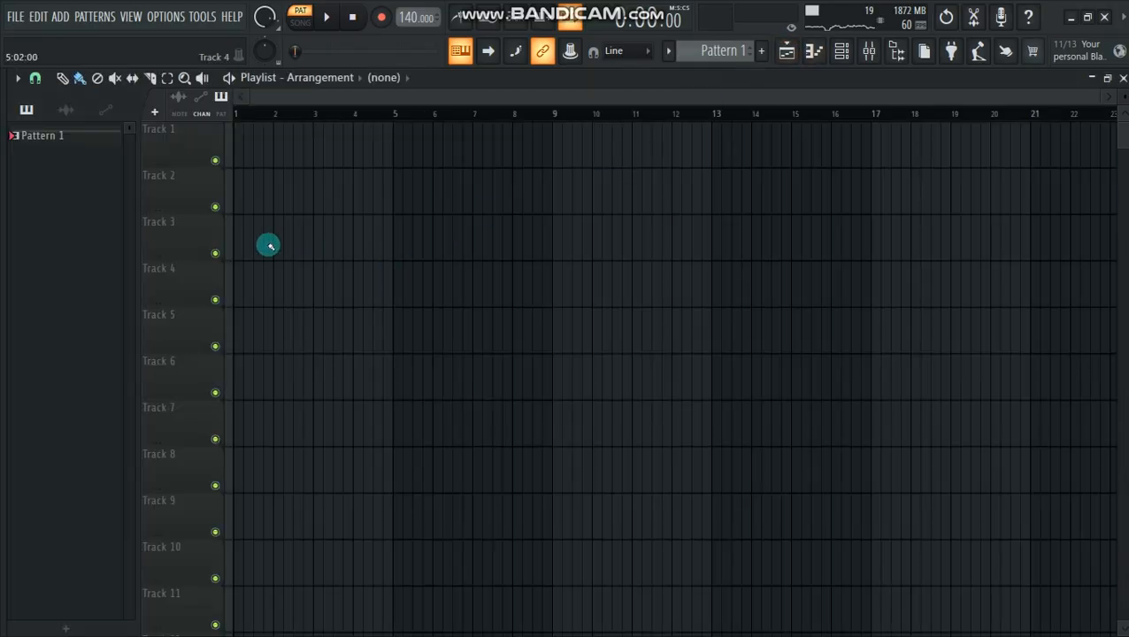
pyautogui.click(239, 149)
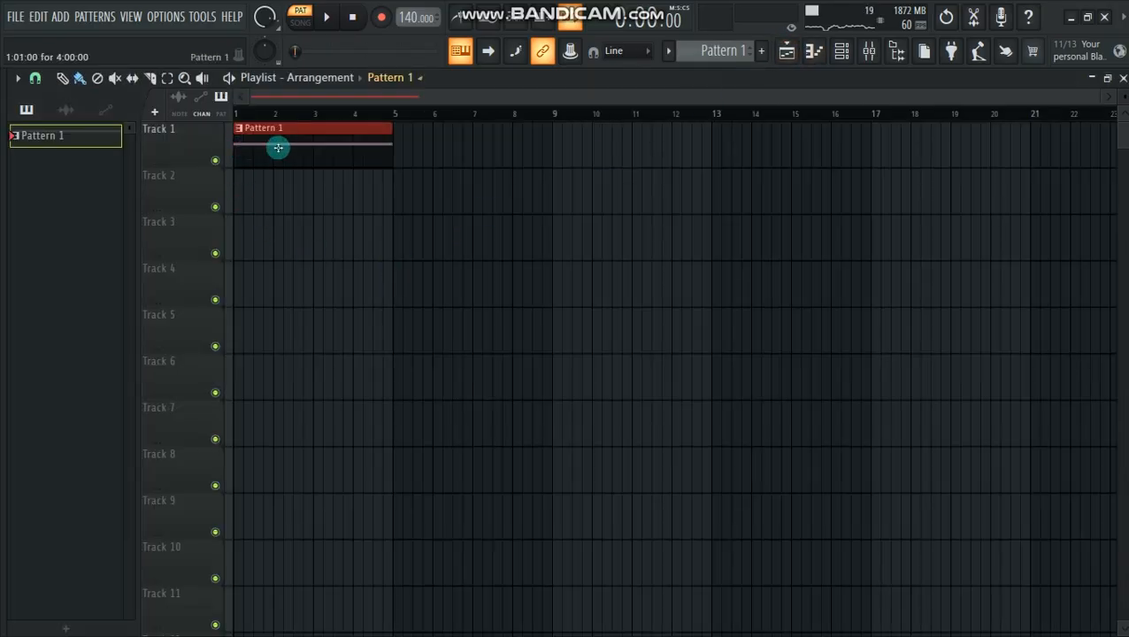
pyautogui.moveTo(1095, 103); pyautogui.dragTo(345, 101)
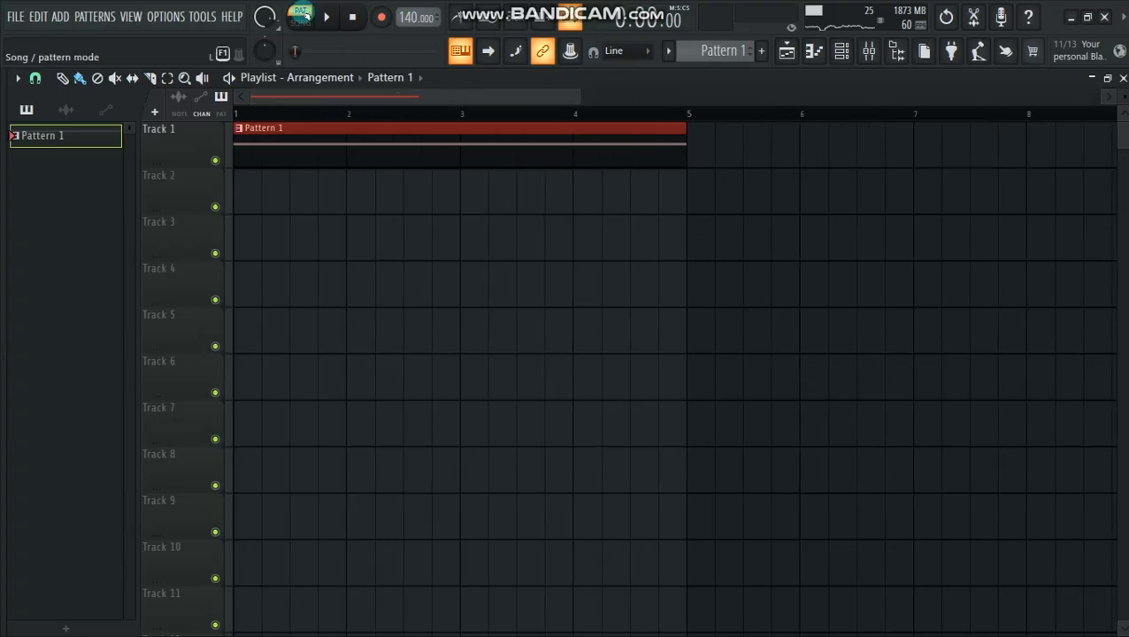
# - Switch playback to song mode and listen to the Pattern 1 clip on Track 1
pyautogui.click(302, 13)
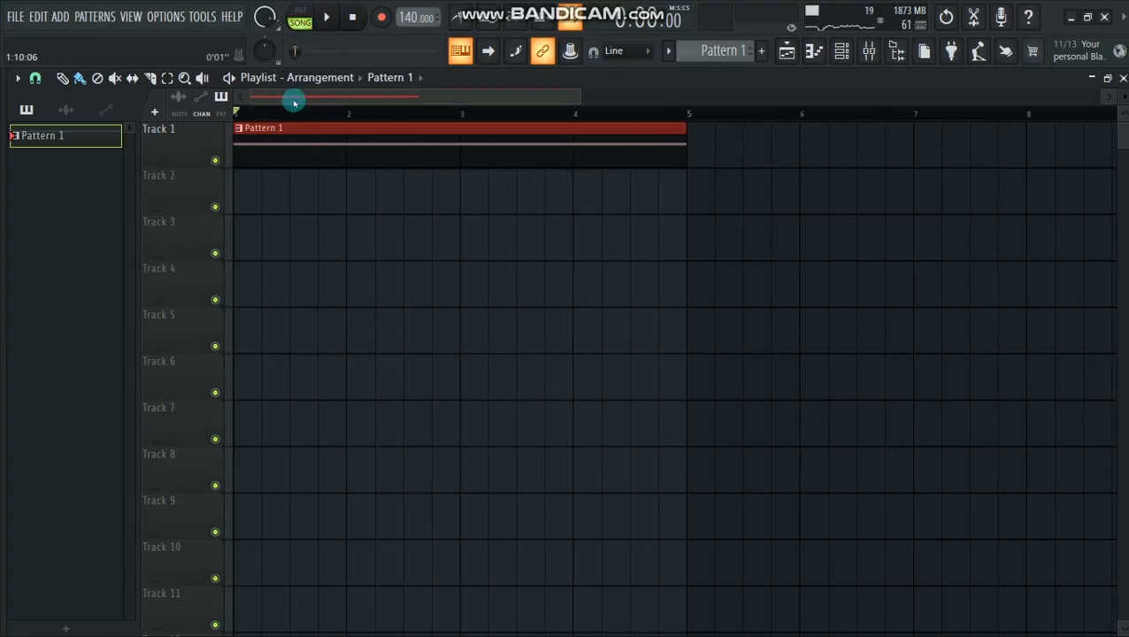
pyautogui.press('space')
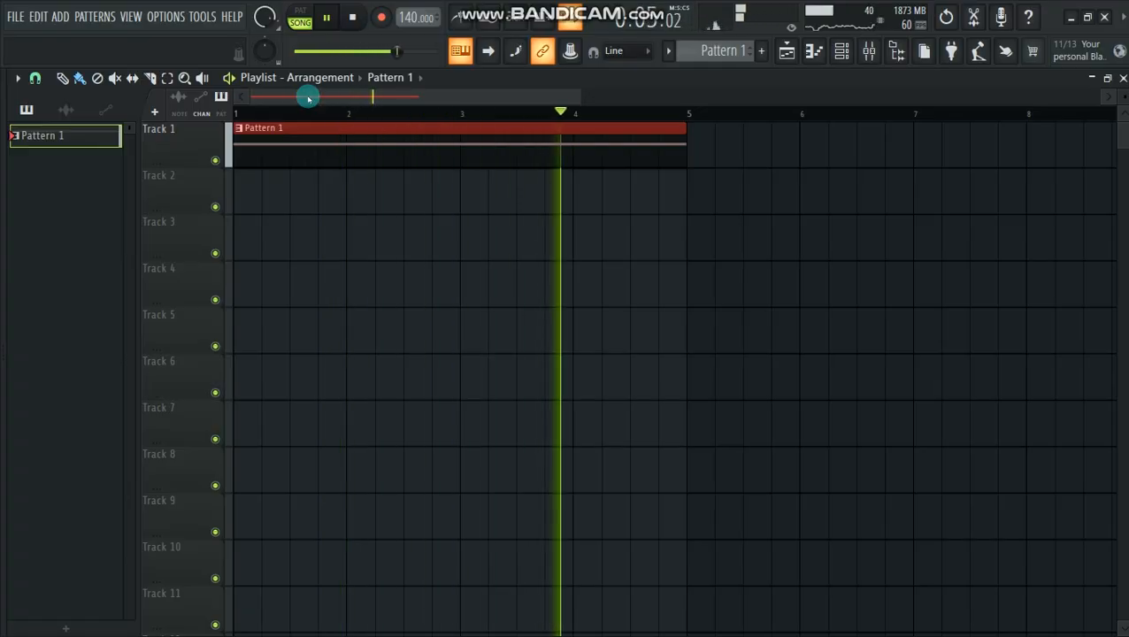
pyautogui.press('space')
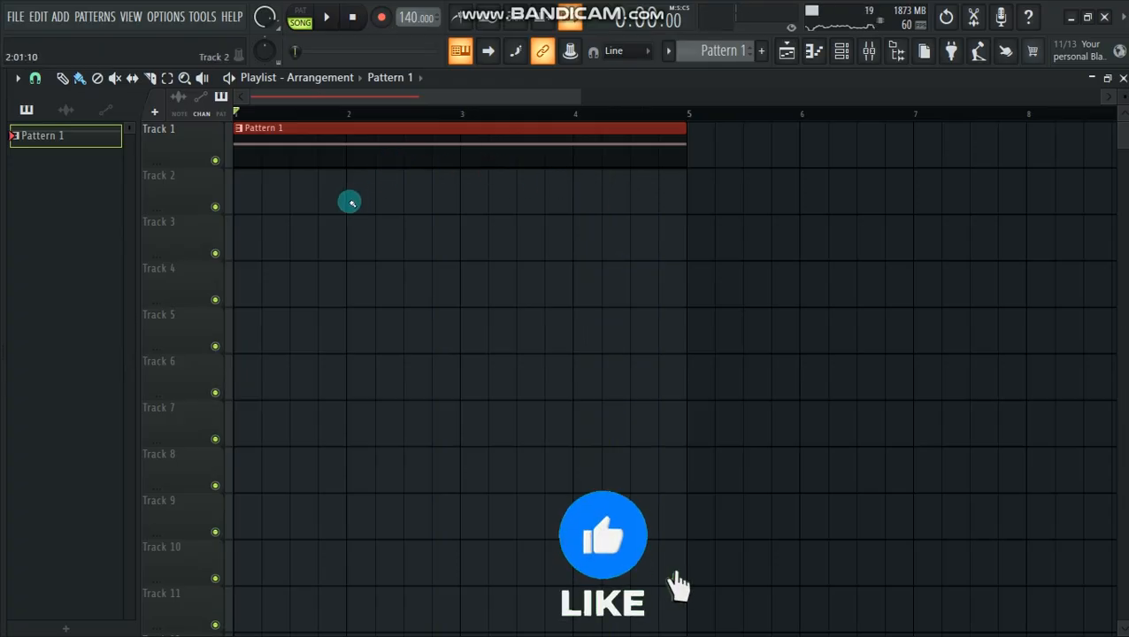
# - Consolidate Track 1 from track start, rendering it as a 16Bit int stereo WAV with HQ for all plugins on
pyautogui.rightClick(188, 135)
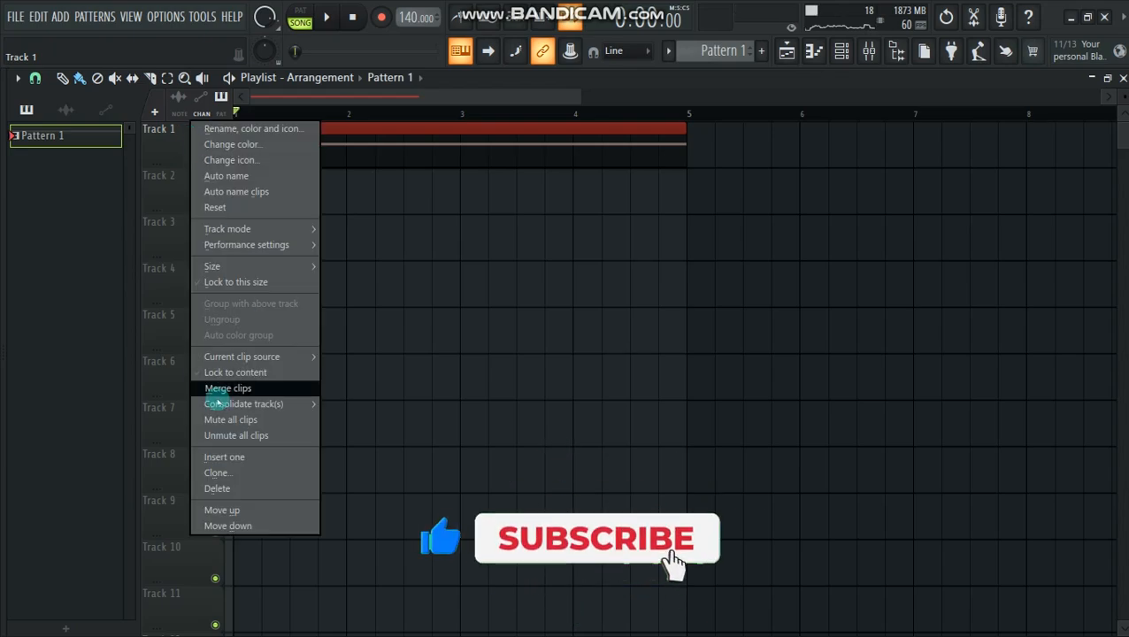
pyautogui.moveTo(237, 409)
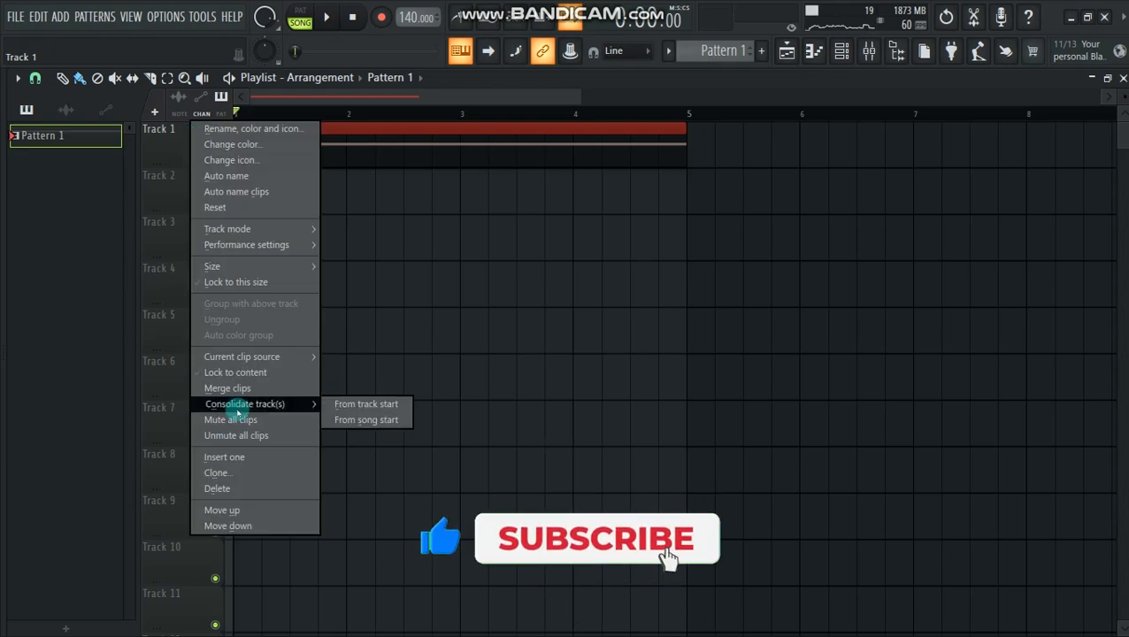
pyautogui.click(360, 408)
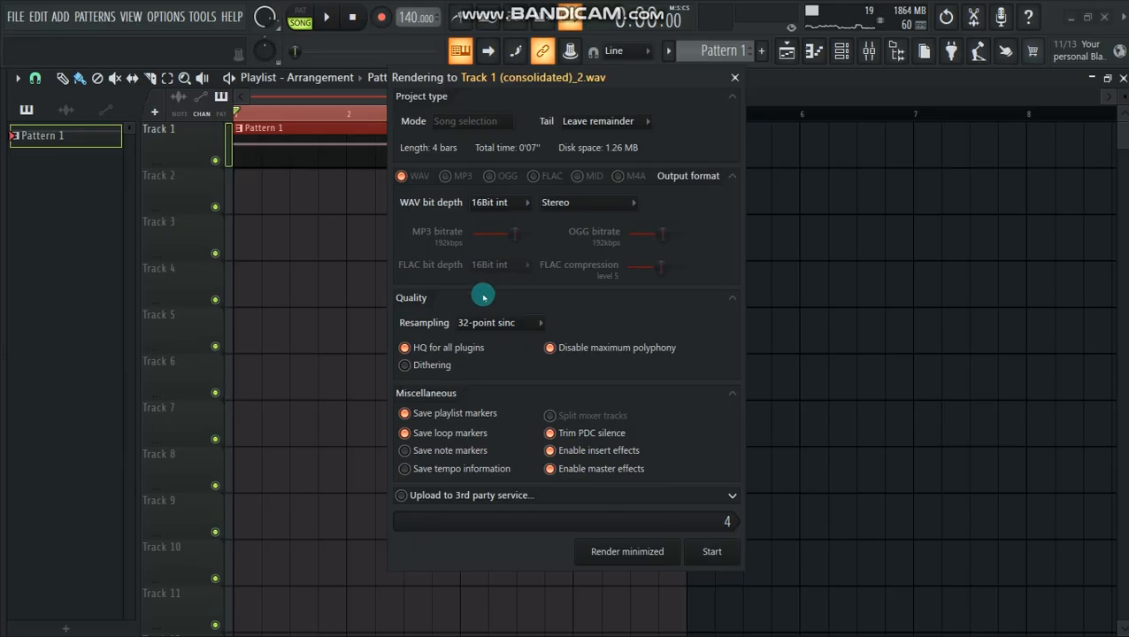
pyautogui.click(405, 347)
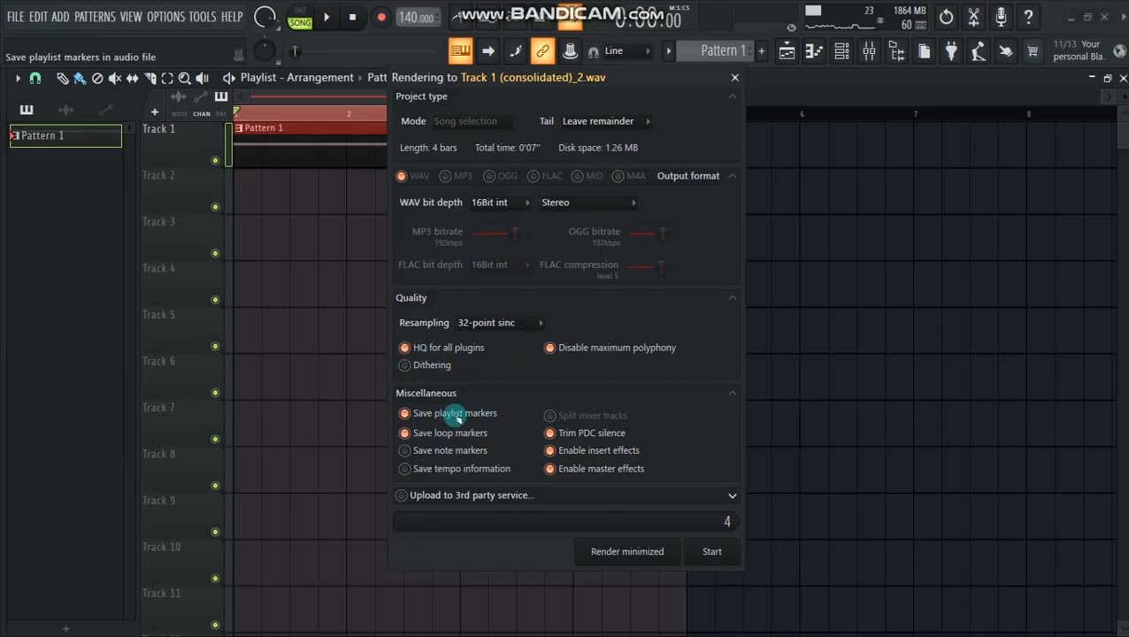
pyautogui.click(713, 553)
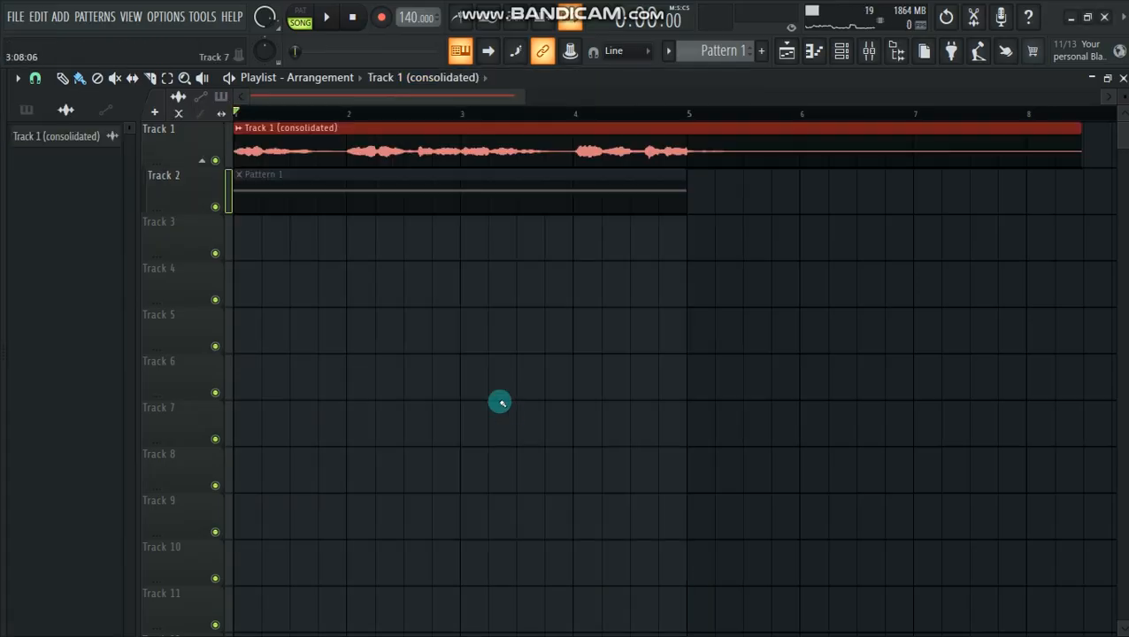
# - Open the muted Pattern 1 clip on Track 2 in the piano roll and delete its A5 note
pyautogui.click(336, 185)
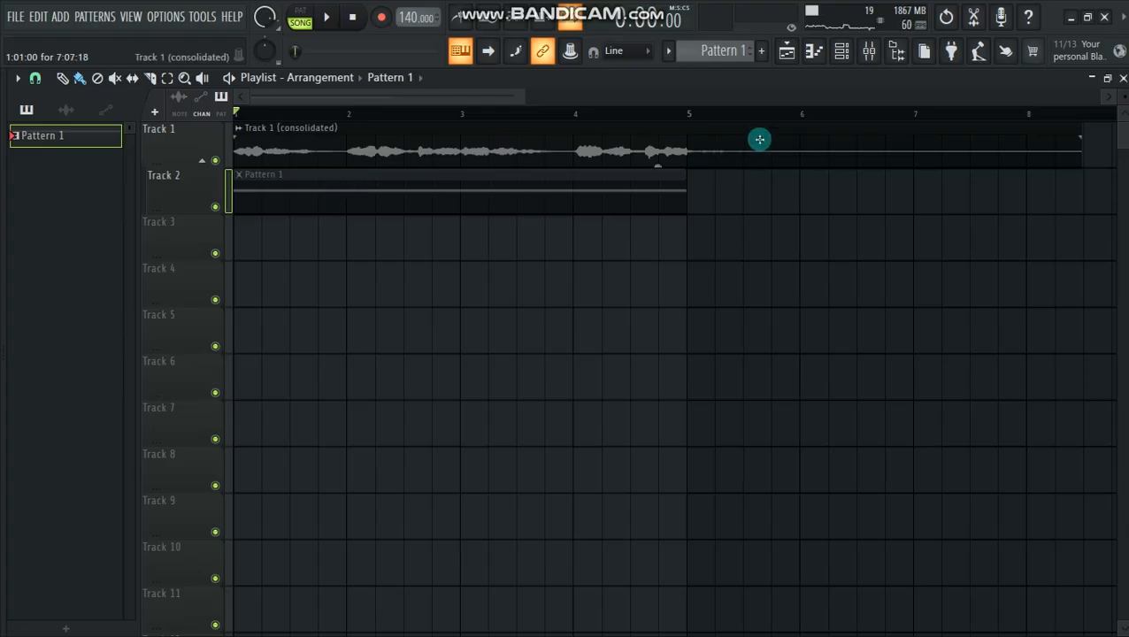
pyautogui.doubleClick(608, 181)
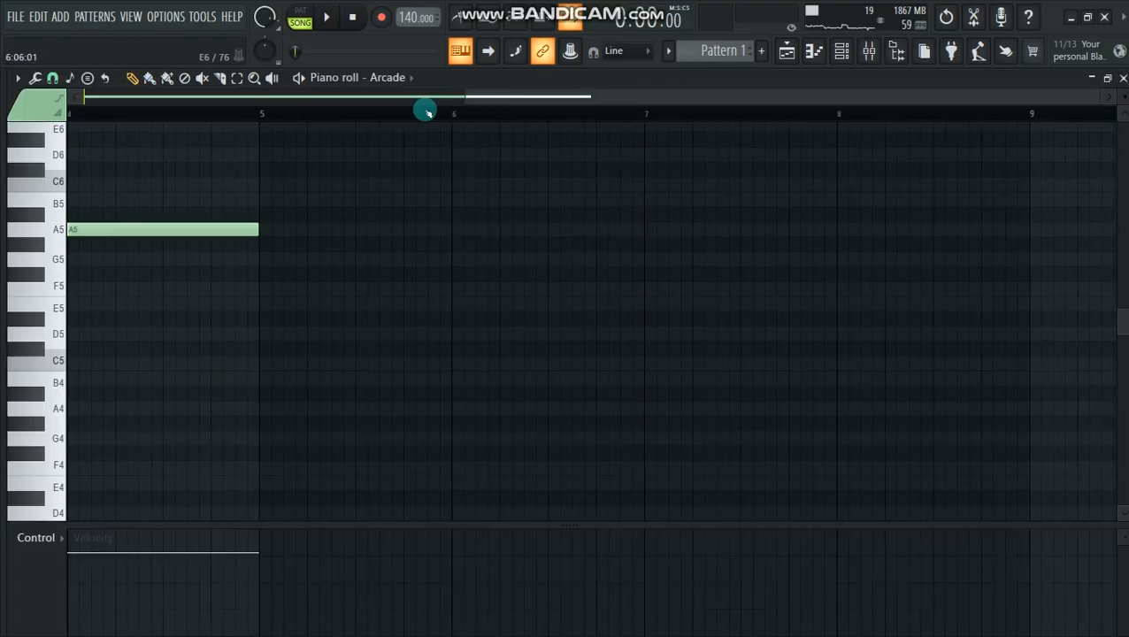
pyautogui.moveTo(467, 99); pyautogui.dragTo(36, 137)
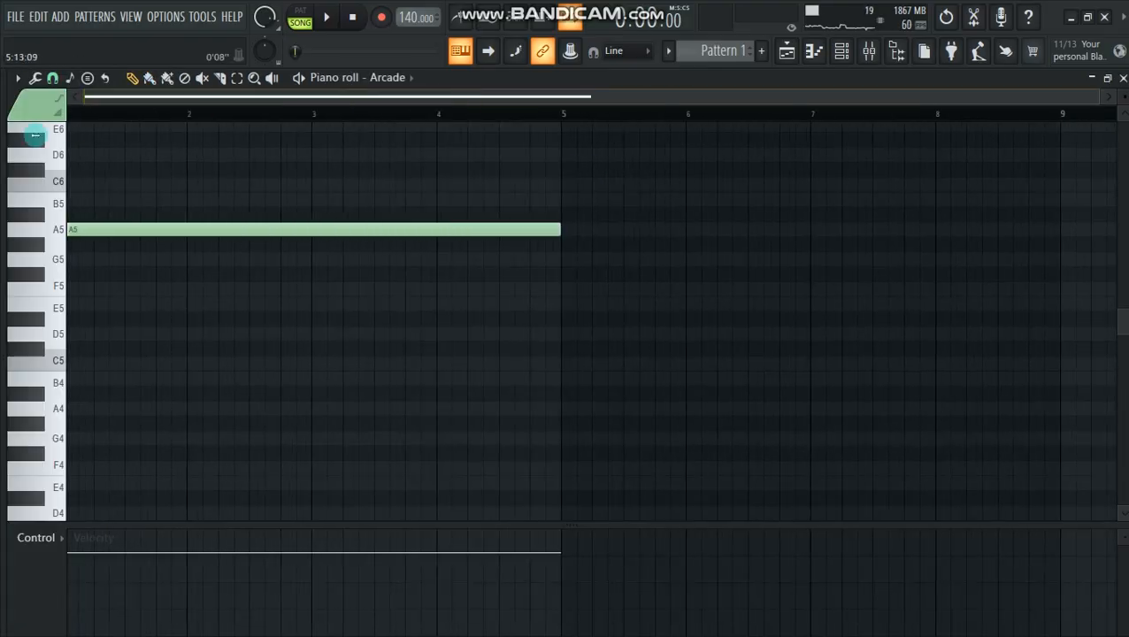
pyautogui.rightClick(184, 229)
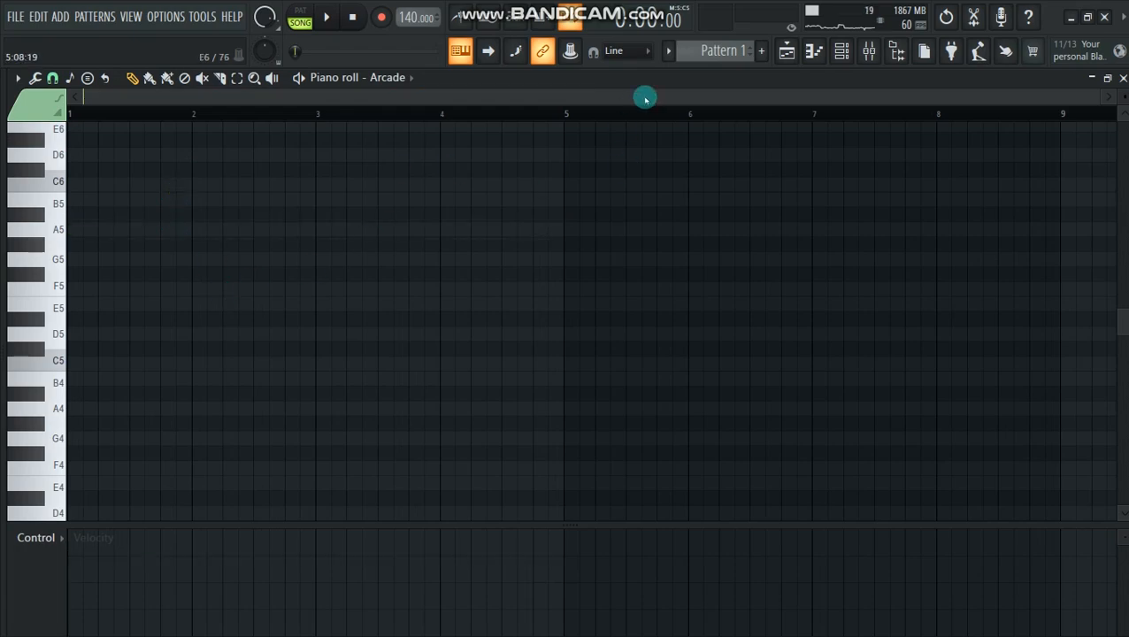
# - Return to the playlist and listen to the consolidated audio clip on Track 1
pyautogui.click(841, 50)
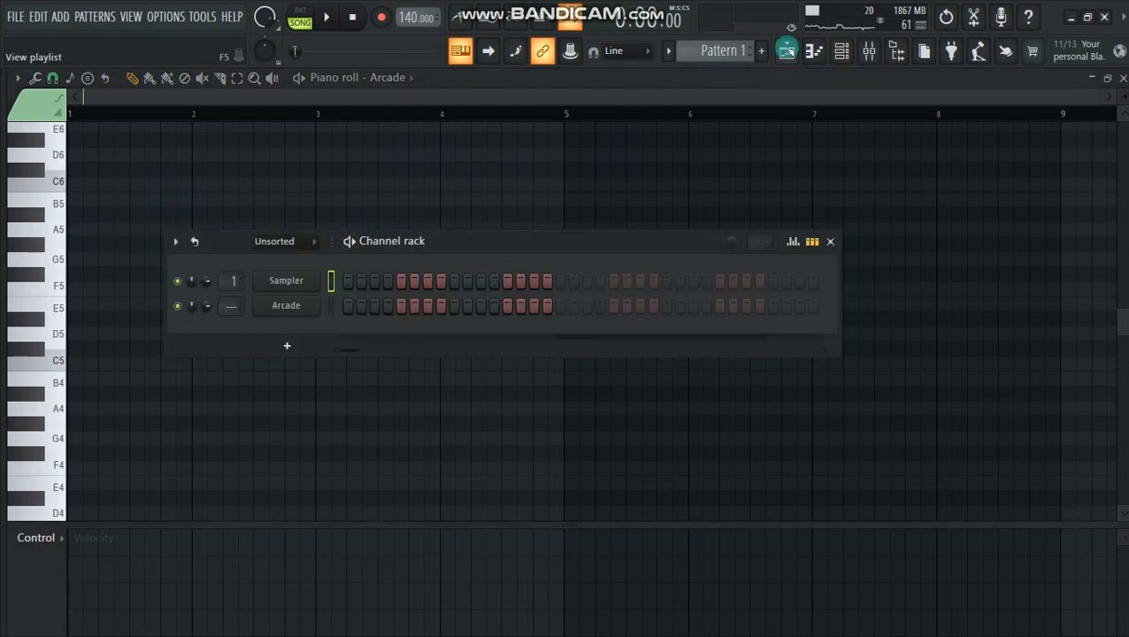
pyautogui.click(787, 51)
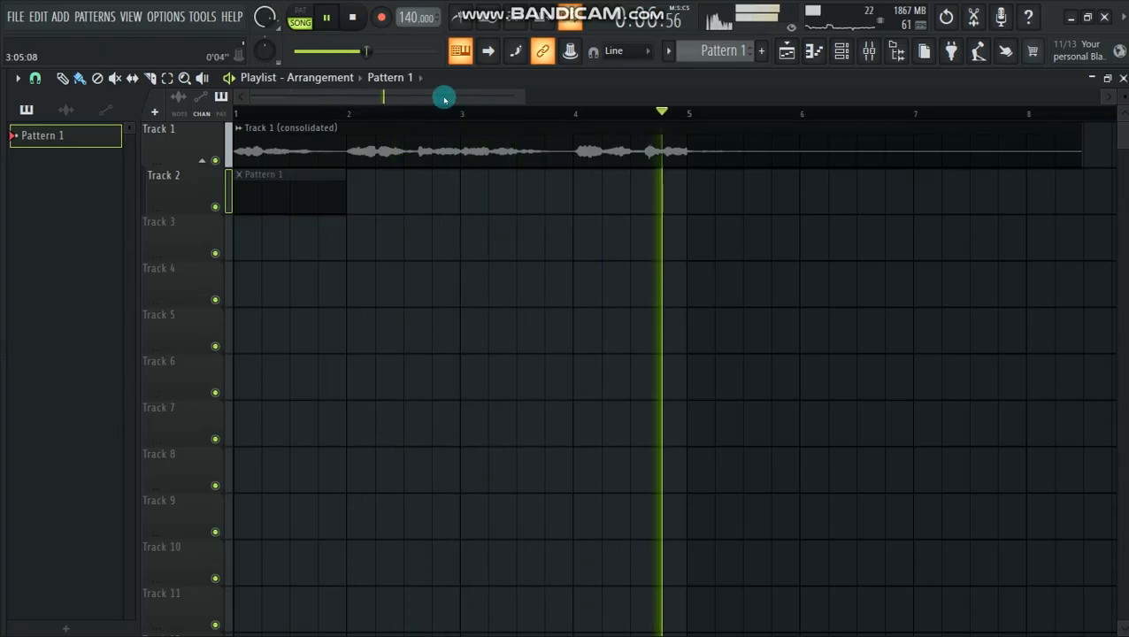
pyautogui.press('space')
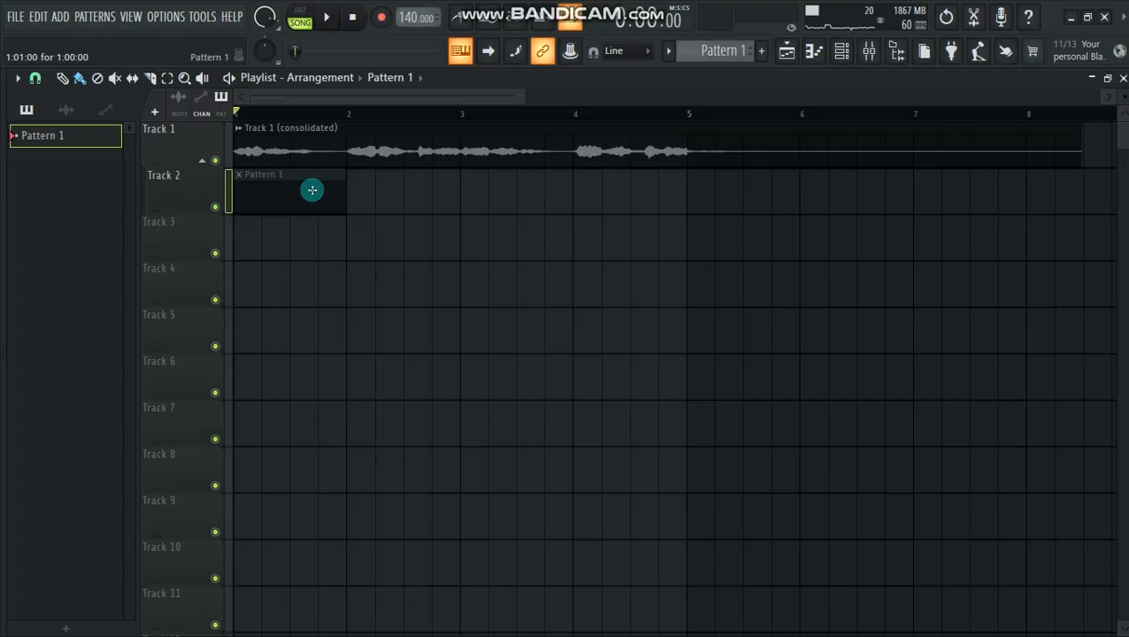
# - Open the Arcade channel's piano roll and audition its samples on the white keys from C6 down to B4
pyautogui.click(841, 51)
pyautogui.rightClick(298, 311)
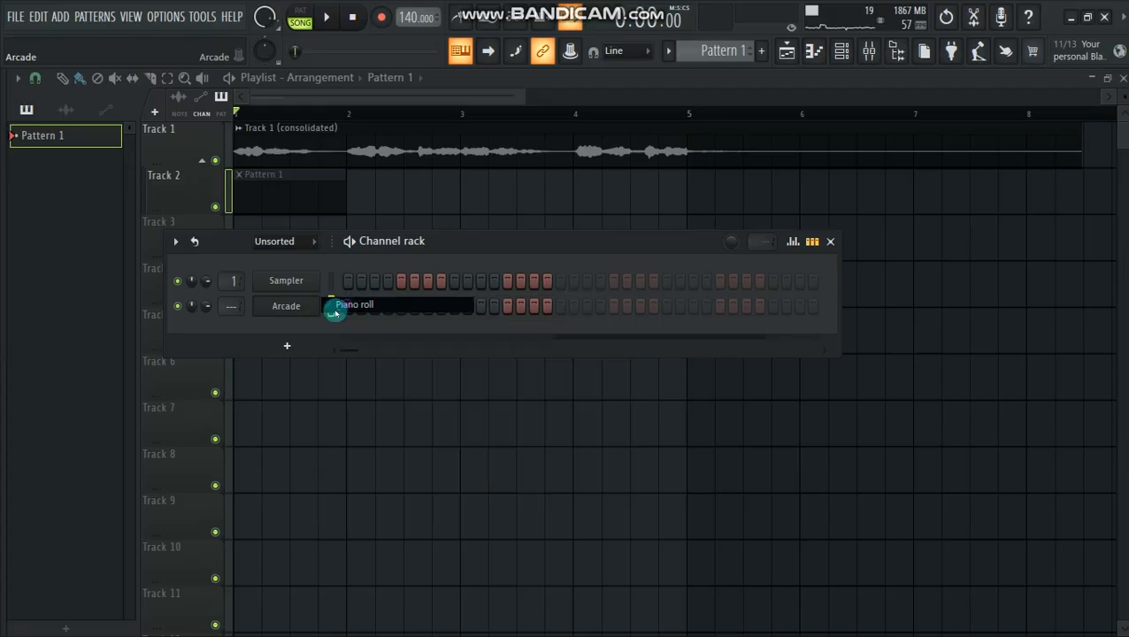
pyautogui.click(336, 308)
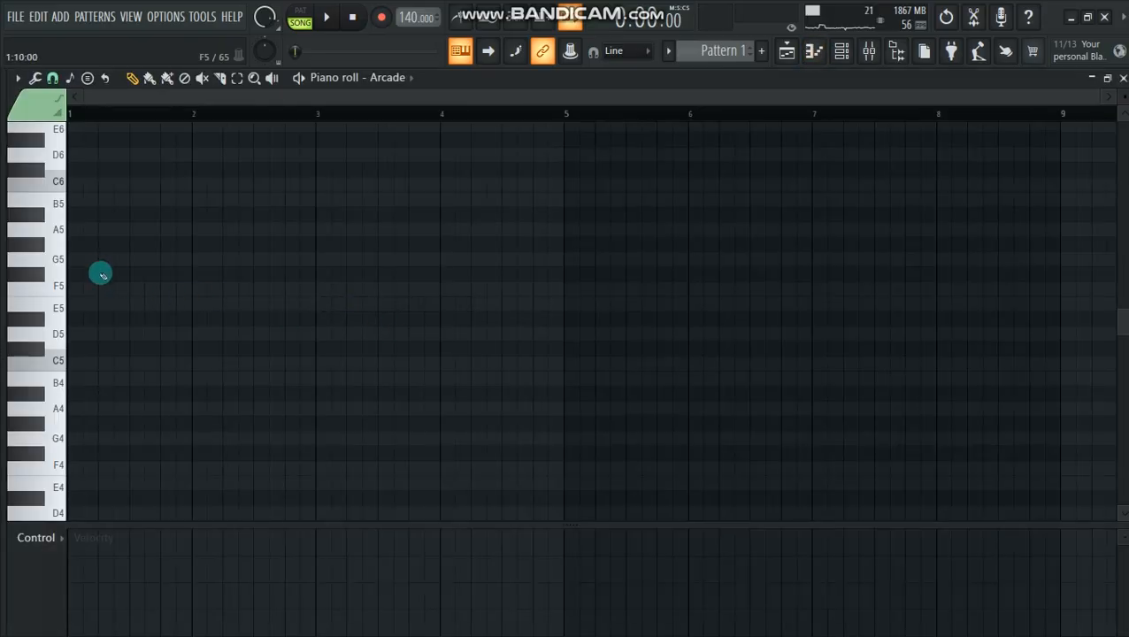
pyautogui.click(58, 203)
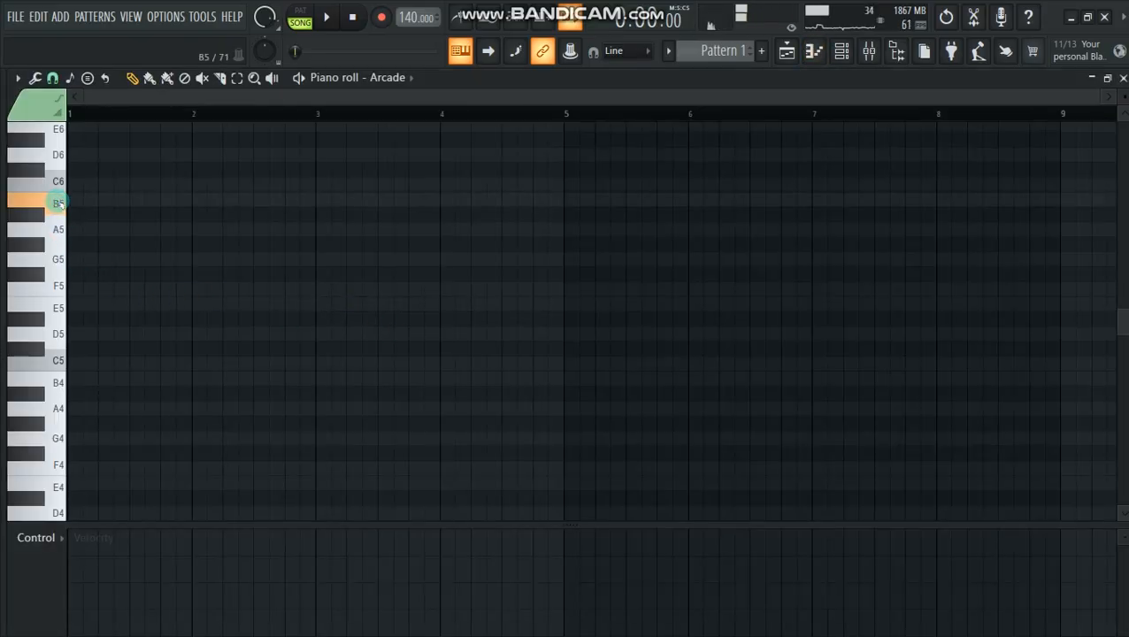
pyautogui.moveTo(58, 203); pyautogui.dragTo(58, 181)
pyautogui.click(57, 229)
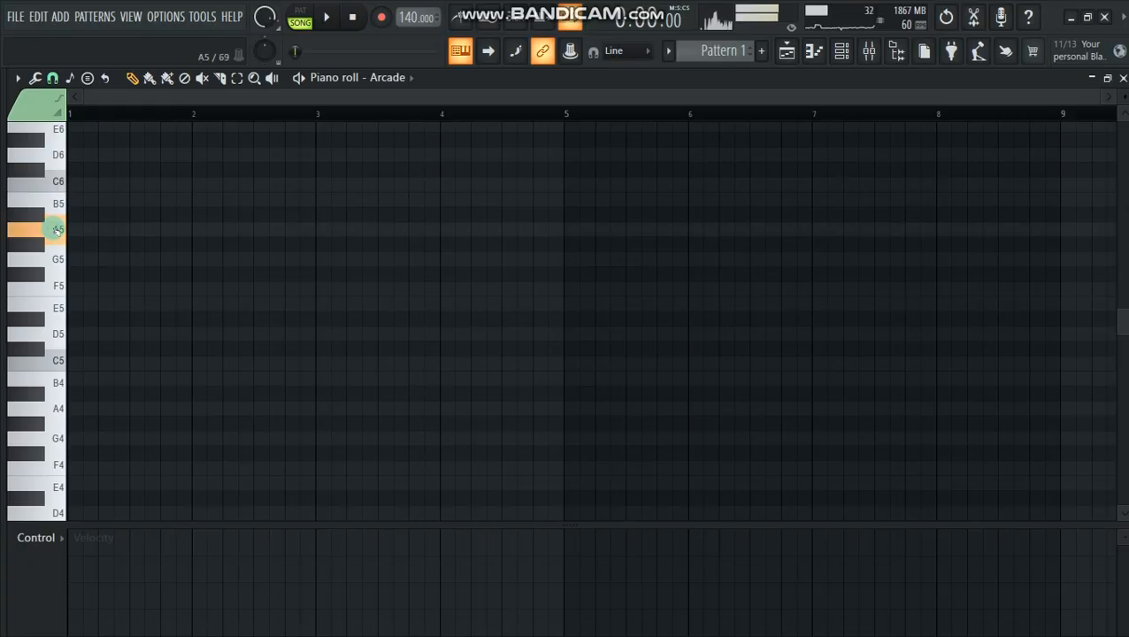
pyautogui.click(56, 259)
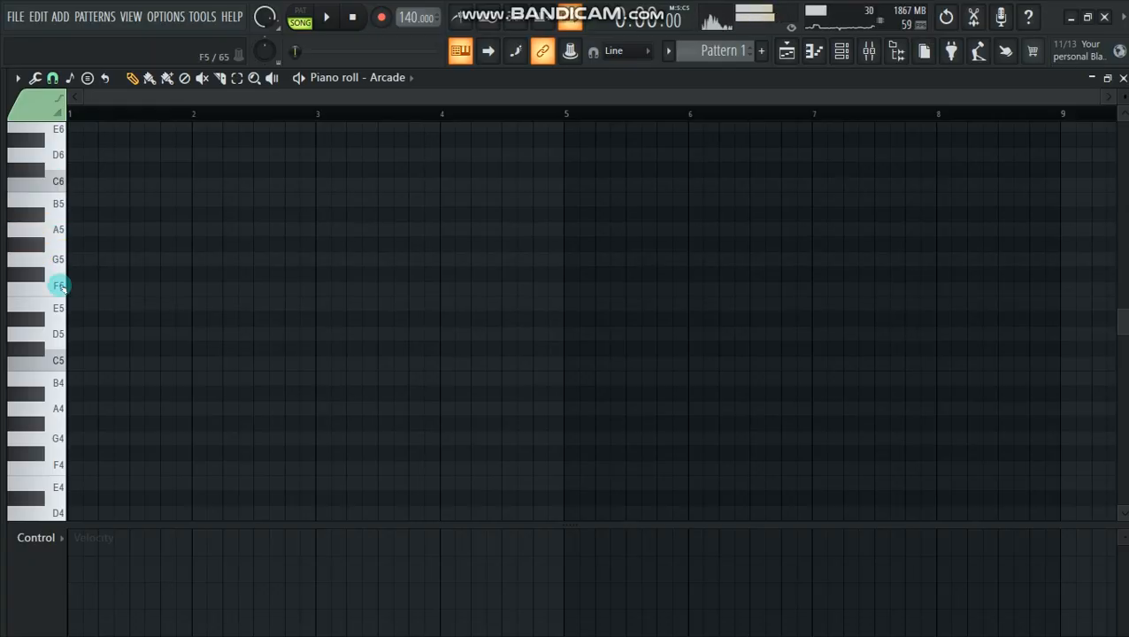
pyautogui.click(59, 286)
pyautogui.click(58, 261)
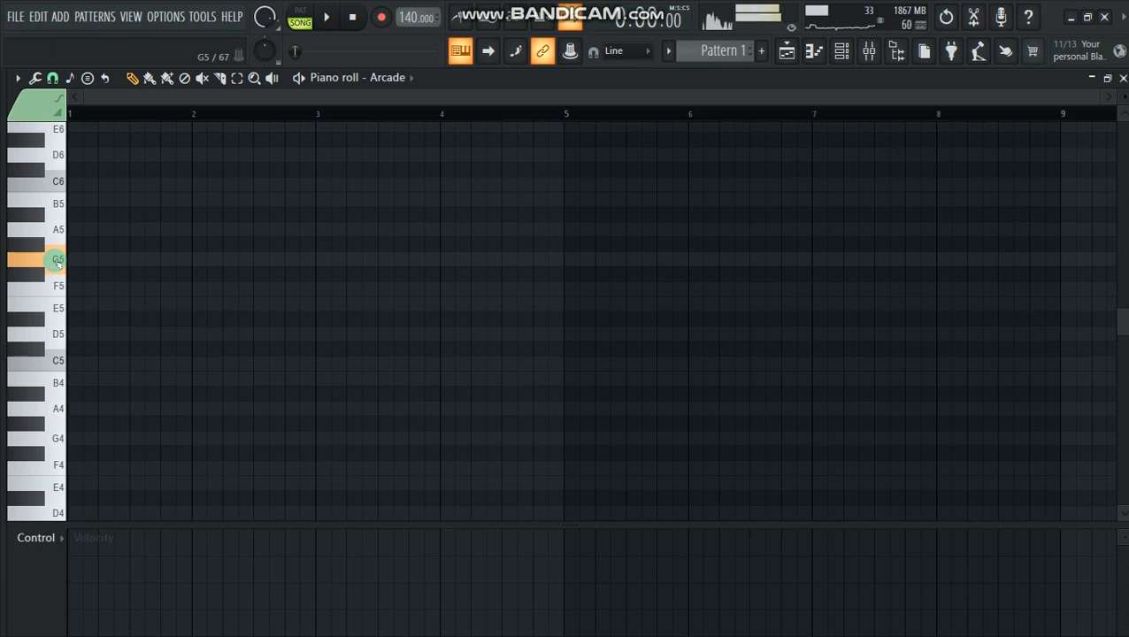
pyautogui.click(58, 286)
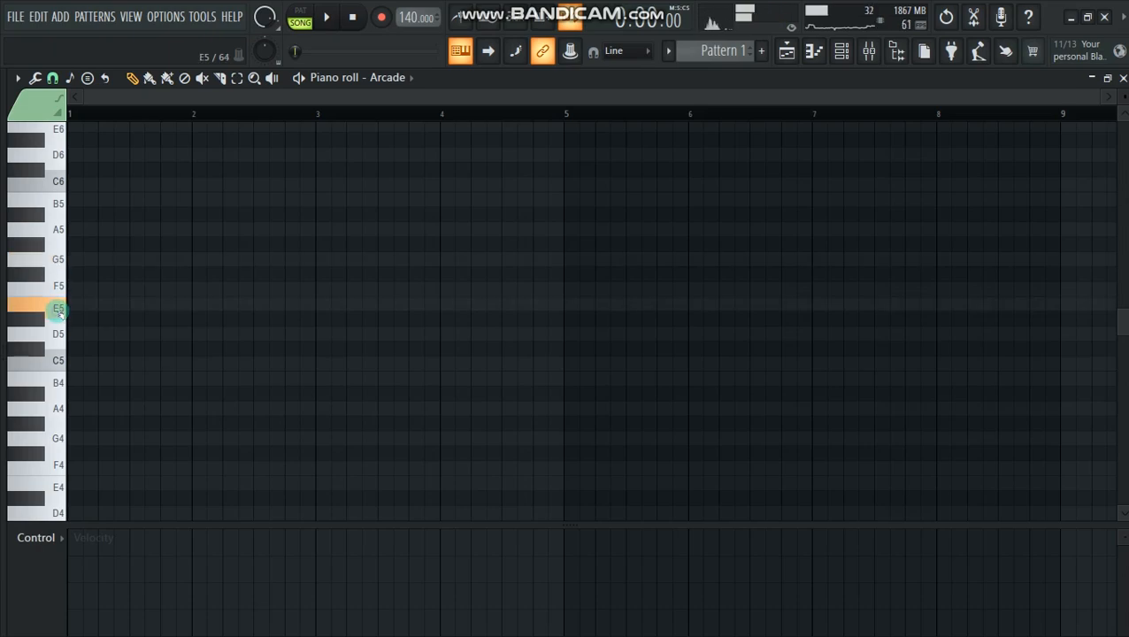
pyautogui.click(56, 334)
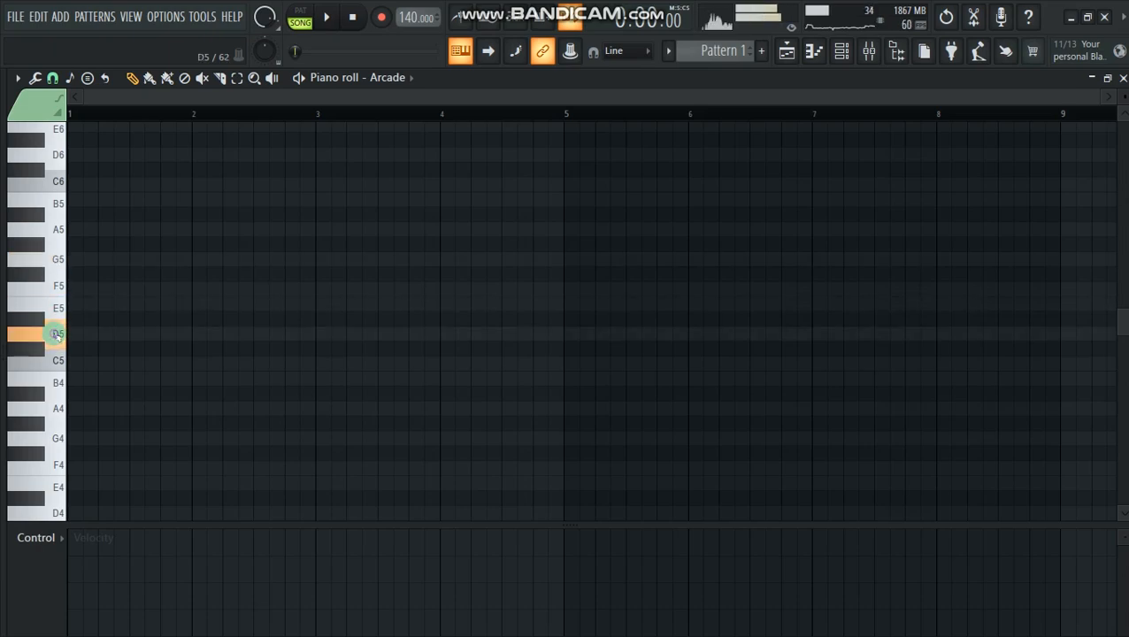
pyautogui.click(58, 361)
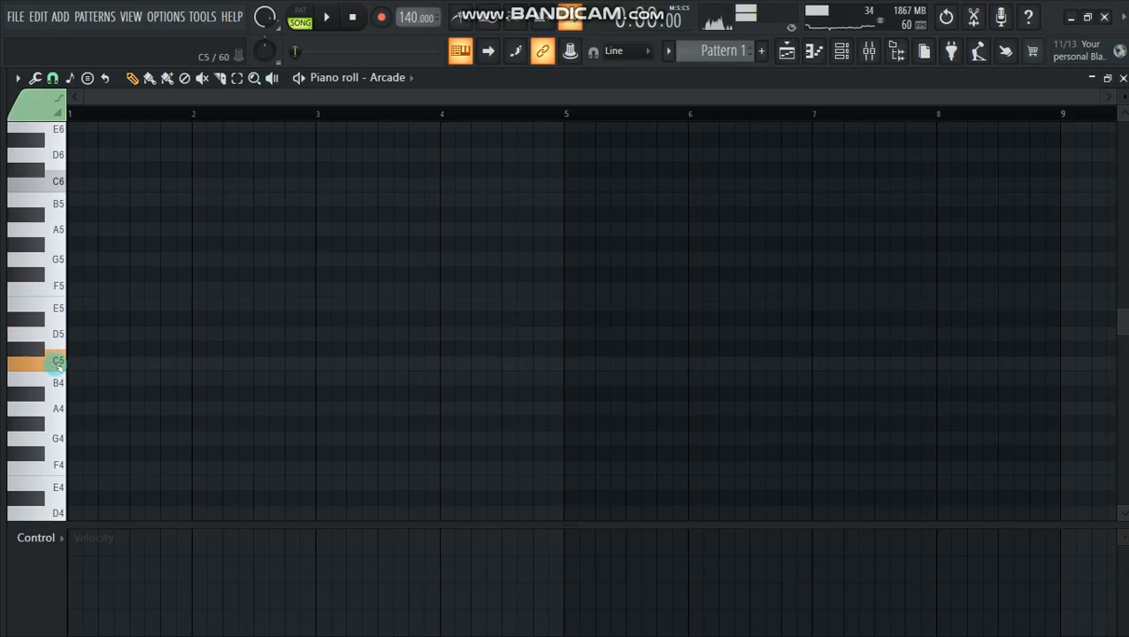
pyautogui.click(55, 386)
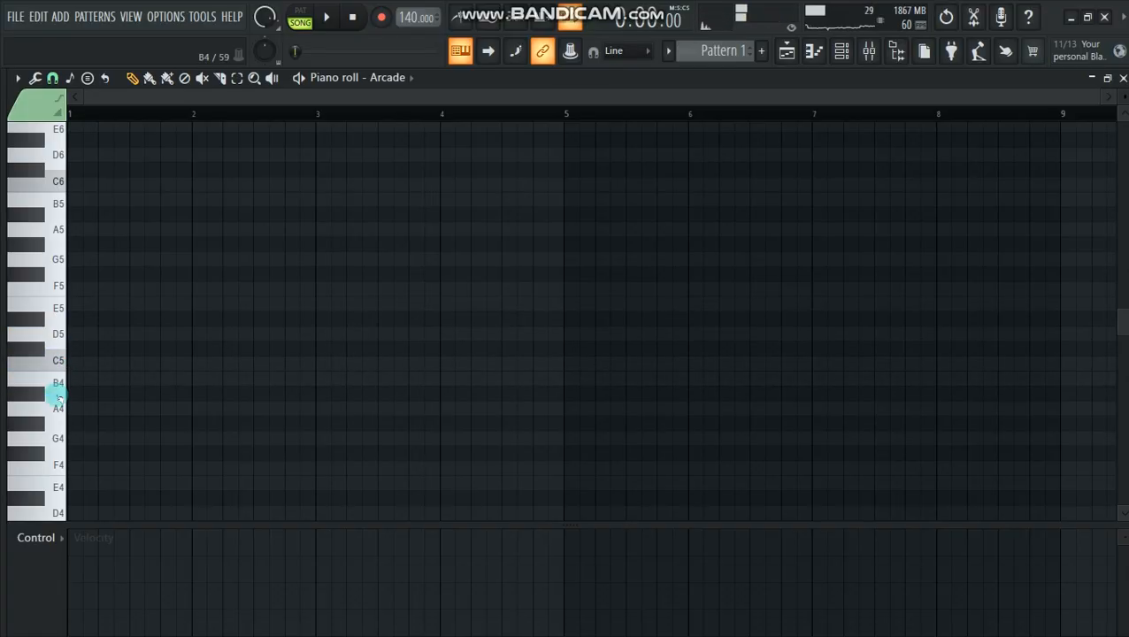
# - Draw a four-bar B5 note from bar 1 in Pattern 1 and return to the playlist
pyautogui.click(57, 204)
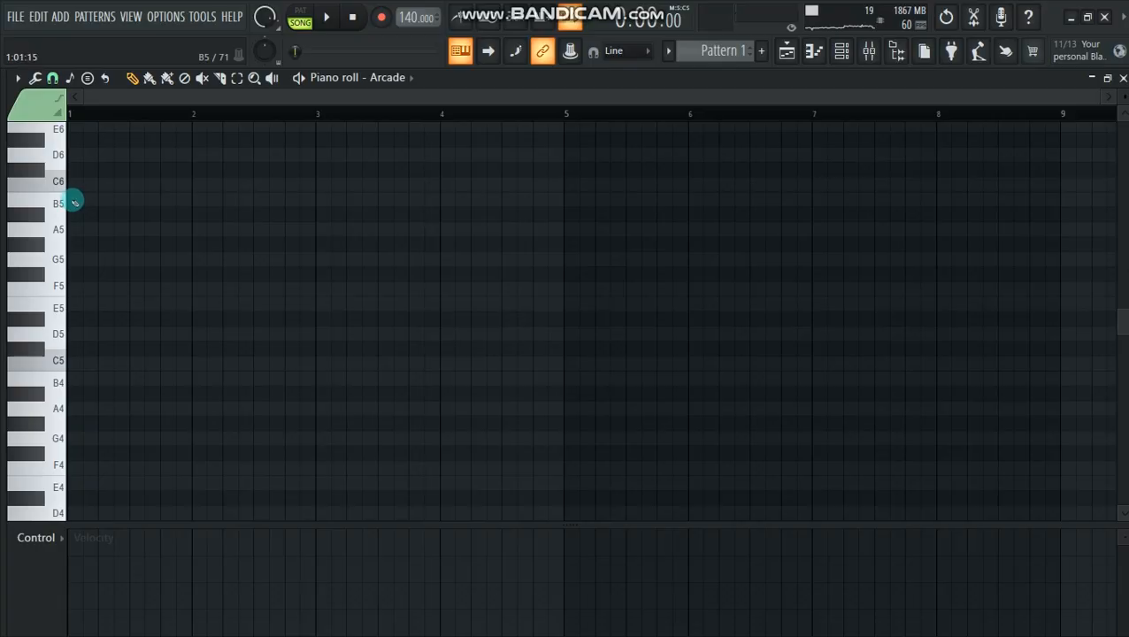
pyautogui.click(74, 203)
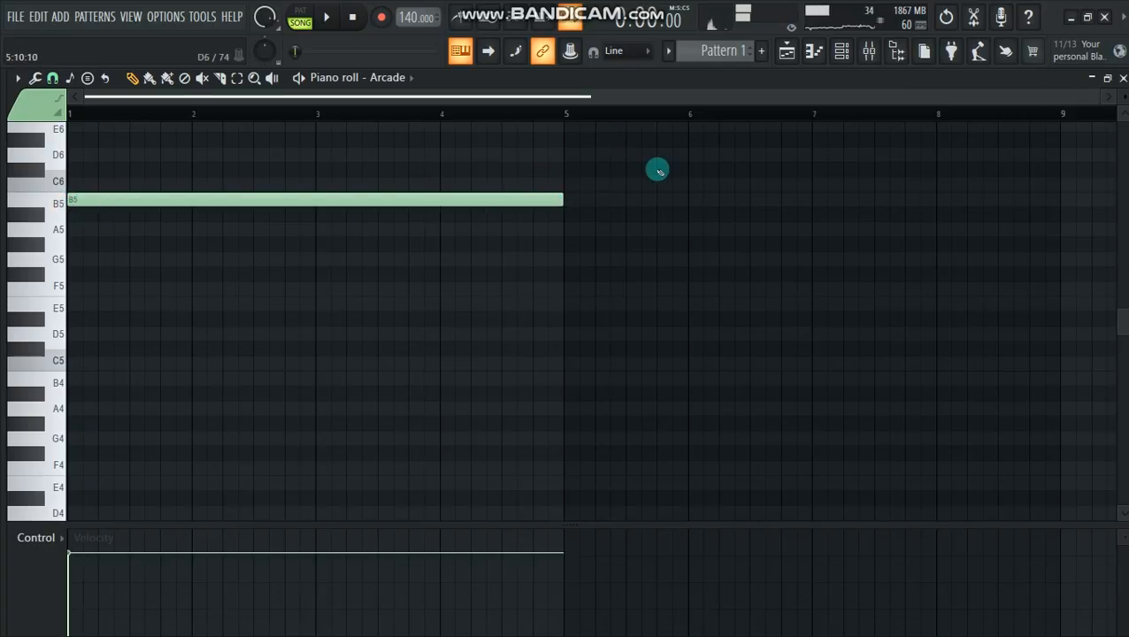
pyautogui.click(786, 51)
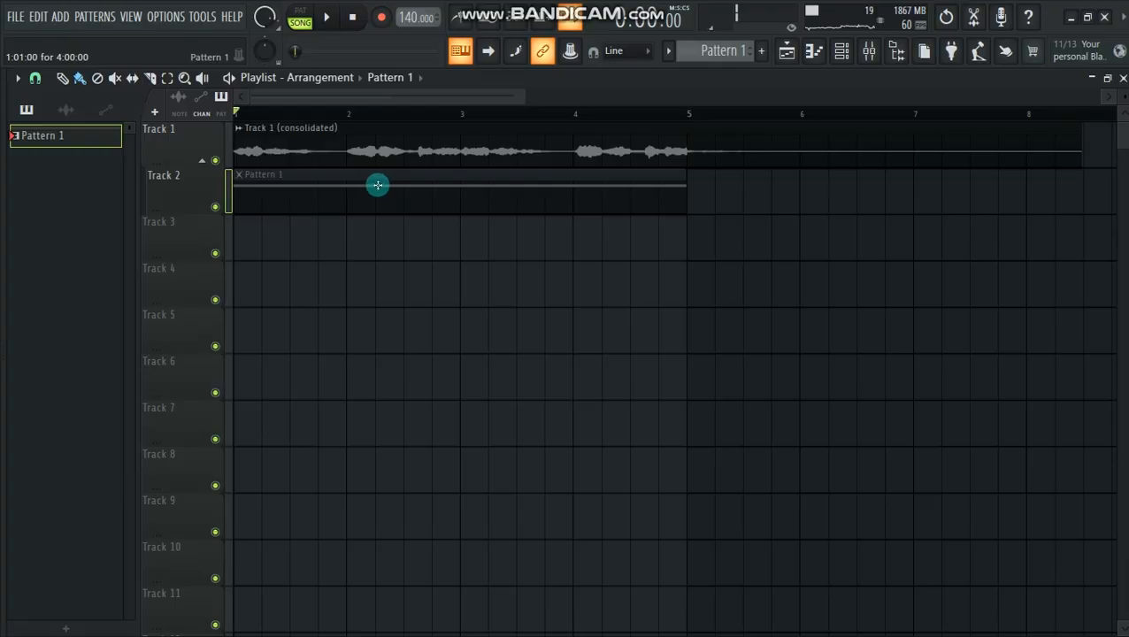
# - Try to consolidate Track 2 from track start while its Pattern 1 clip is muted
pyautogui.rightClick(194, 190)
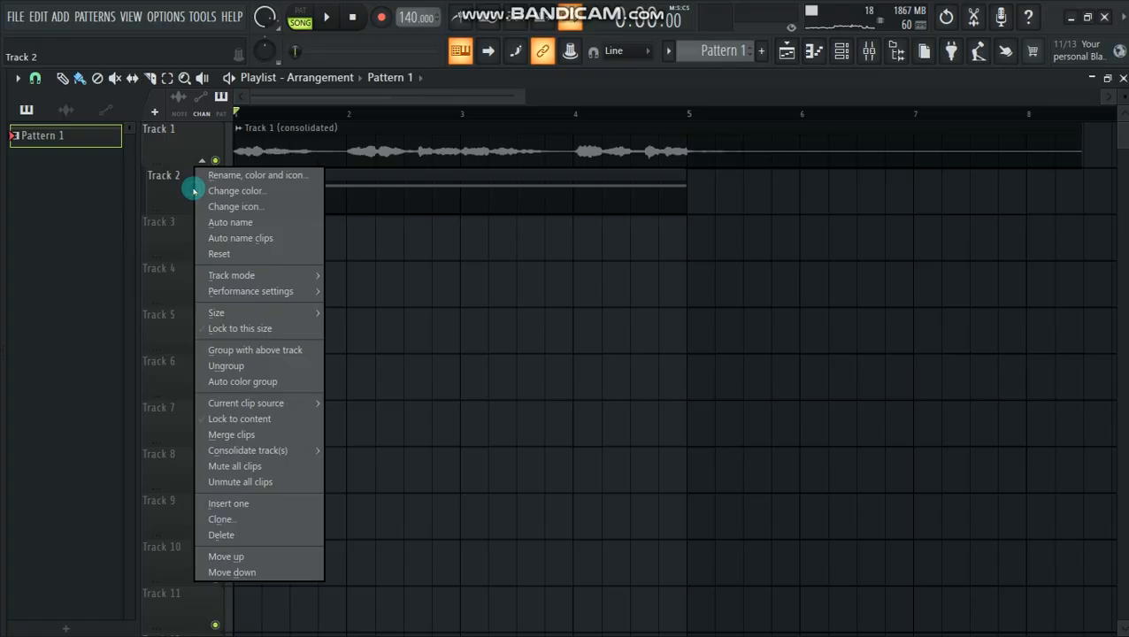
pyautogui.moveTo(251, 452)
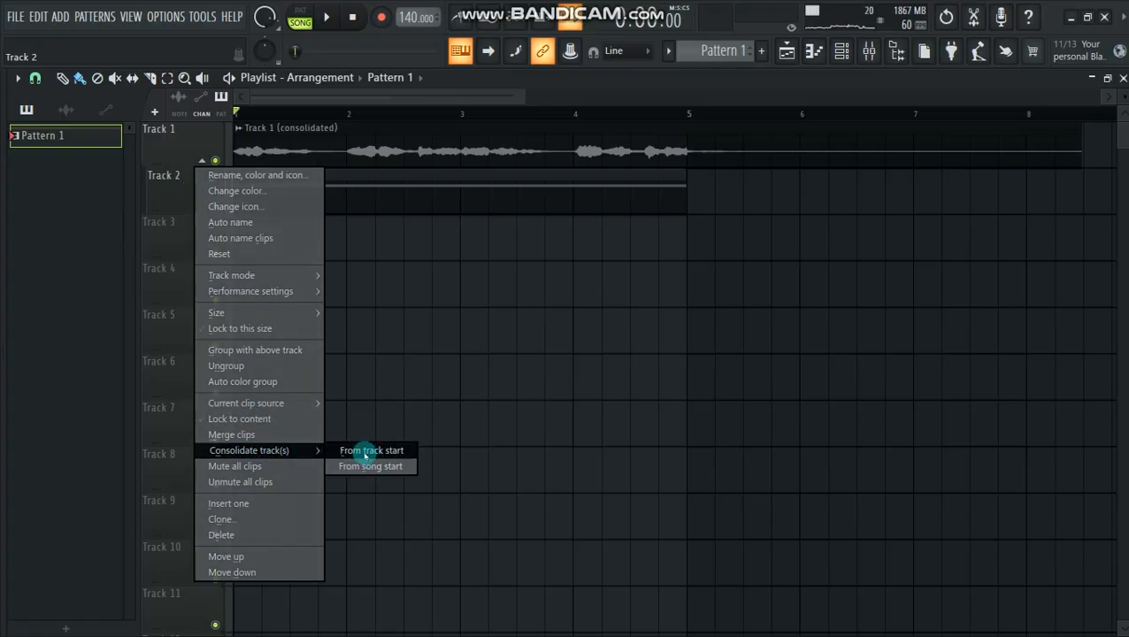
pyautogui.click(371, 453)
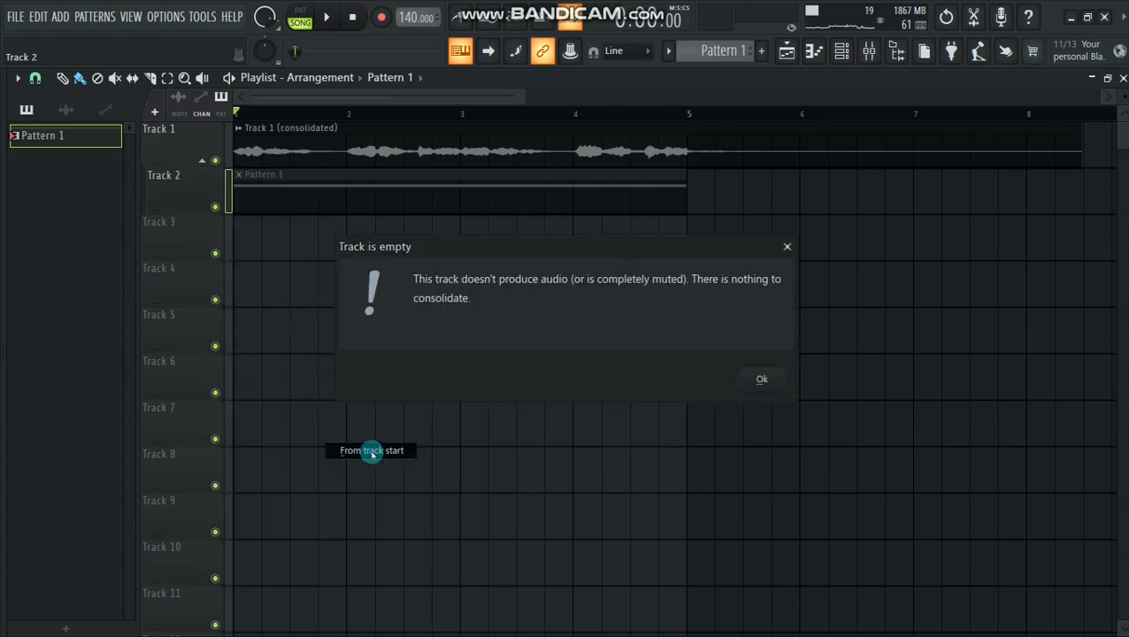
pyautogui.click(680, 424)
# - Unmute the Pattern 1 clip on Track 2 and switch back to the Draw tool
pyautogui.click(117, 78)
pyautogui.click(294, 186)
pyautogui.click(62, 78)
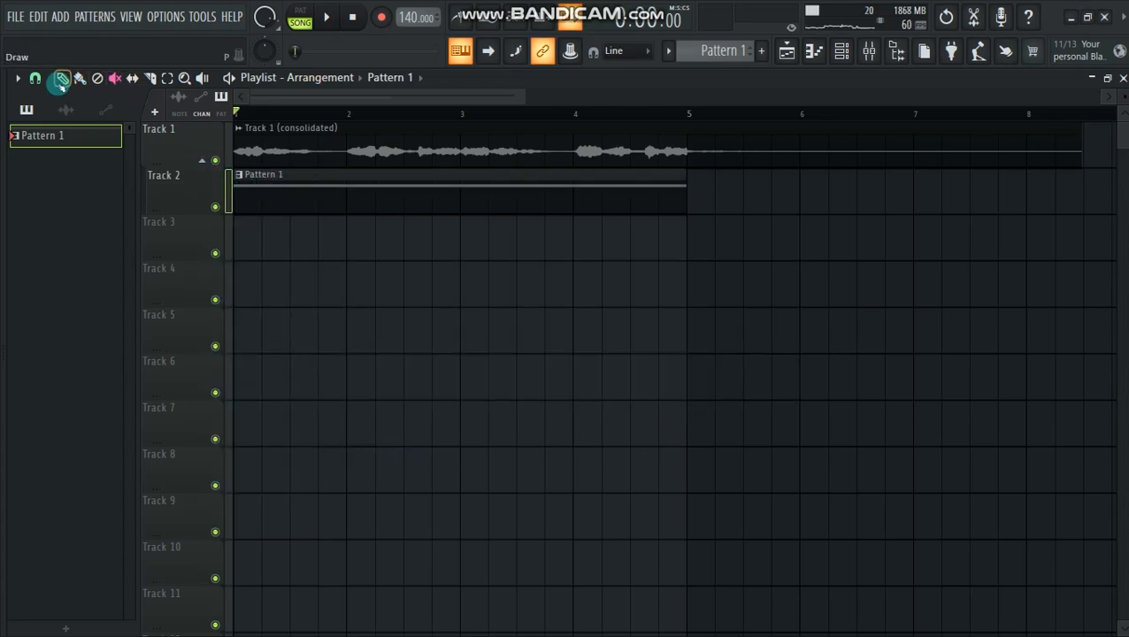
# - Consolidate Track 2 from track start, rendering it as a 16Bit int stereo WAV with HQ for all plugins on
pyautogui.rightClick(205, 186)
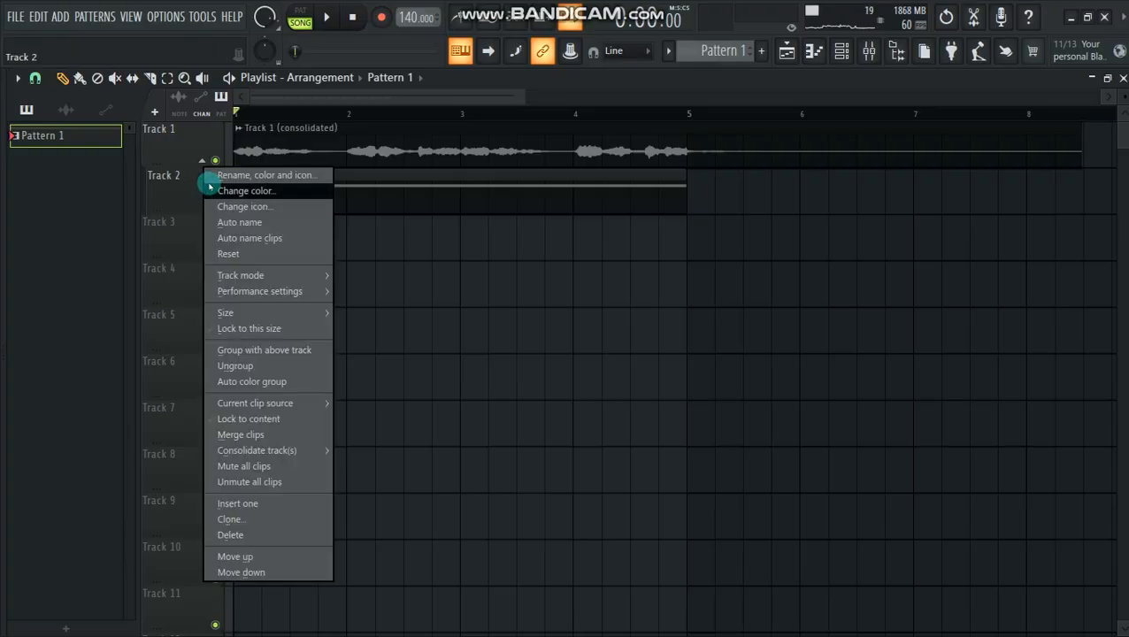
pyautogui.moveTo(247, 453)
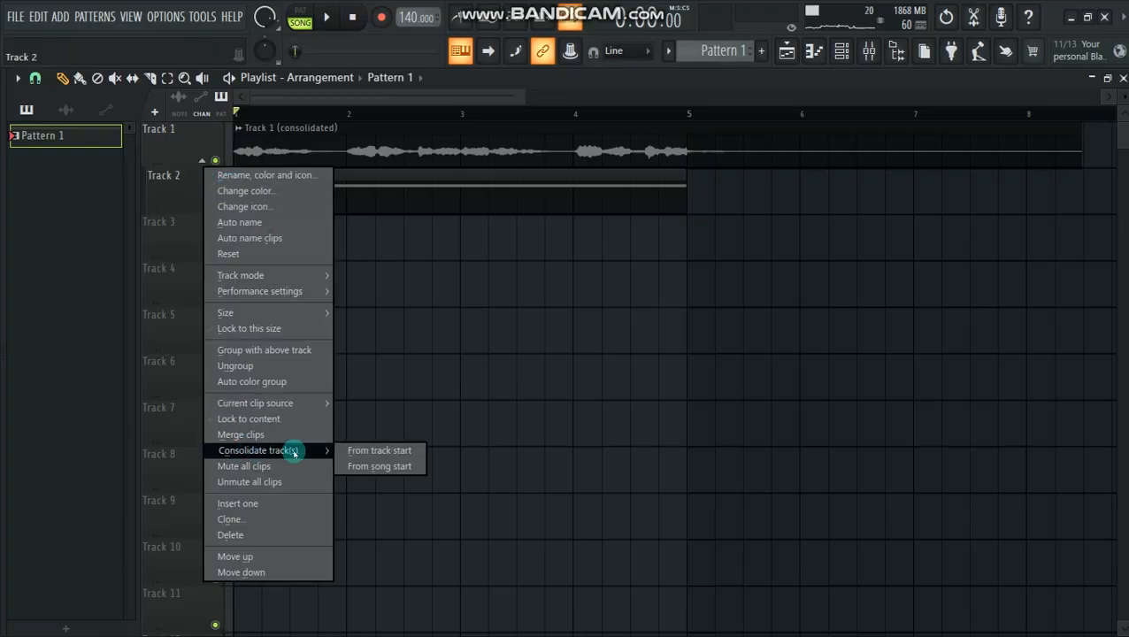
pyautogui.click(387, 453)
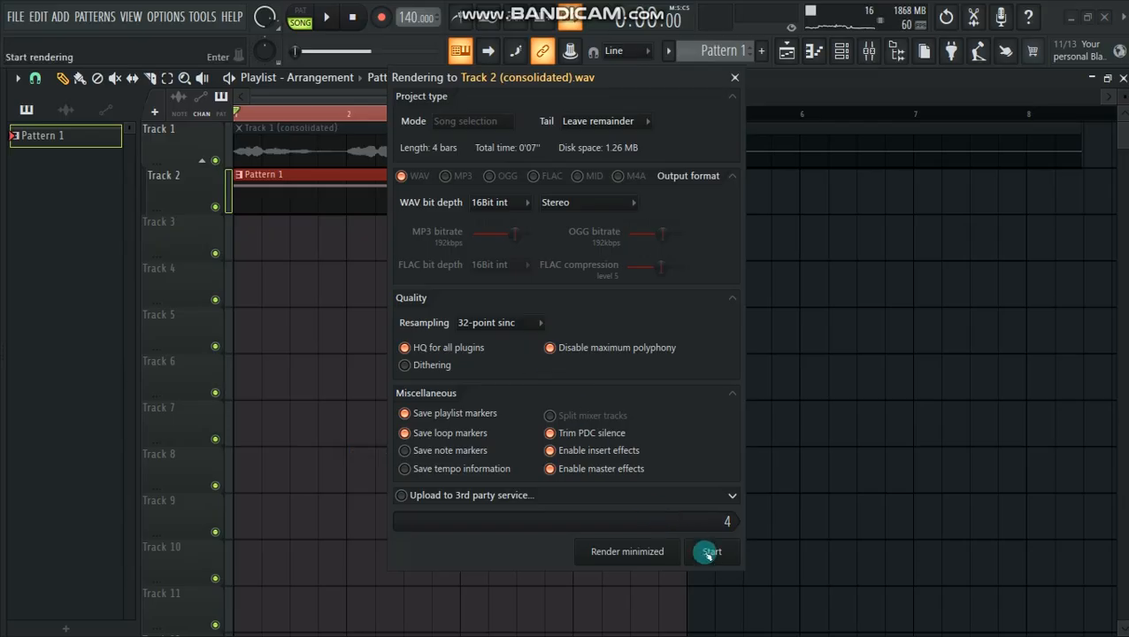
pyautogui.click(710, 551)
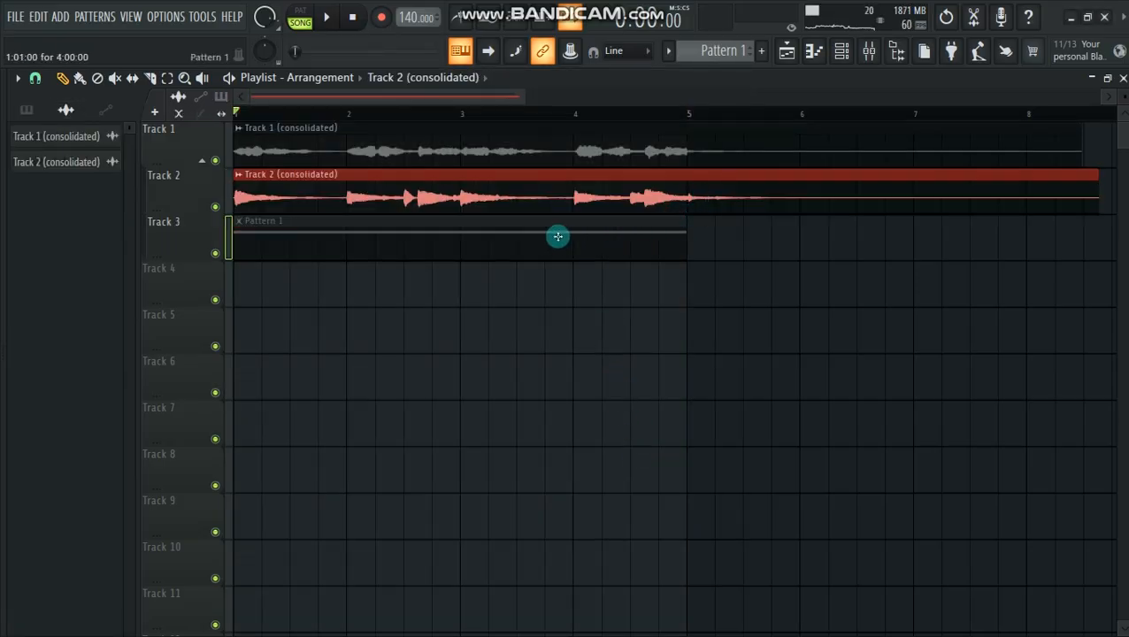
# - Open the muted Pattern 1 clip on Track 3 in the piano roll and delete its B5 note
pyautogui.doubleClick(494, 227)
pyautogui.moveTo(72, 112); pyautogui.dragTo(68, 113)
pyautogui.rightClick(179, 176)
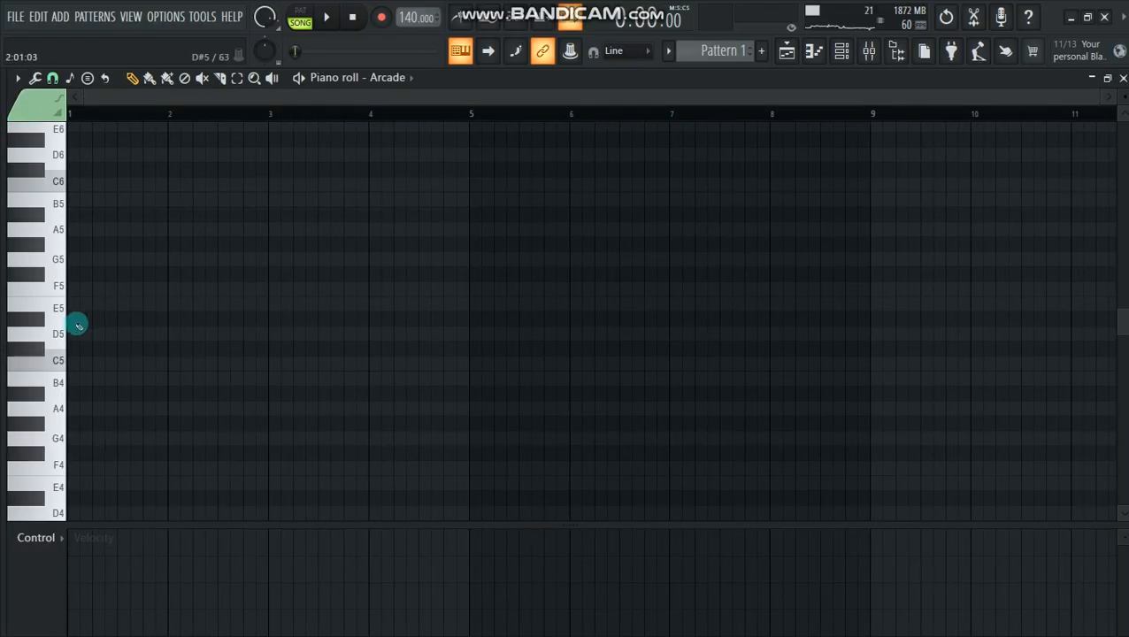
# - Audition more Arcade samples on the piano roll keys, including D5, C5, A4, B4, C6, A5 and G5
pyautogui.click(56, 336)
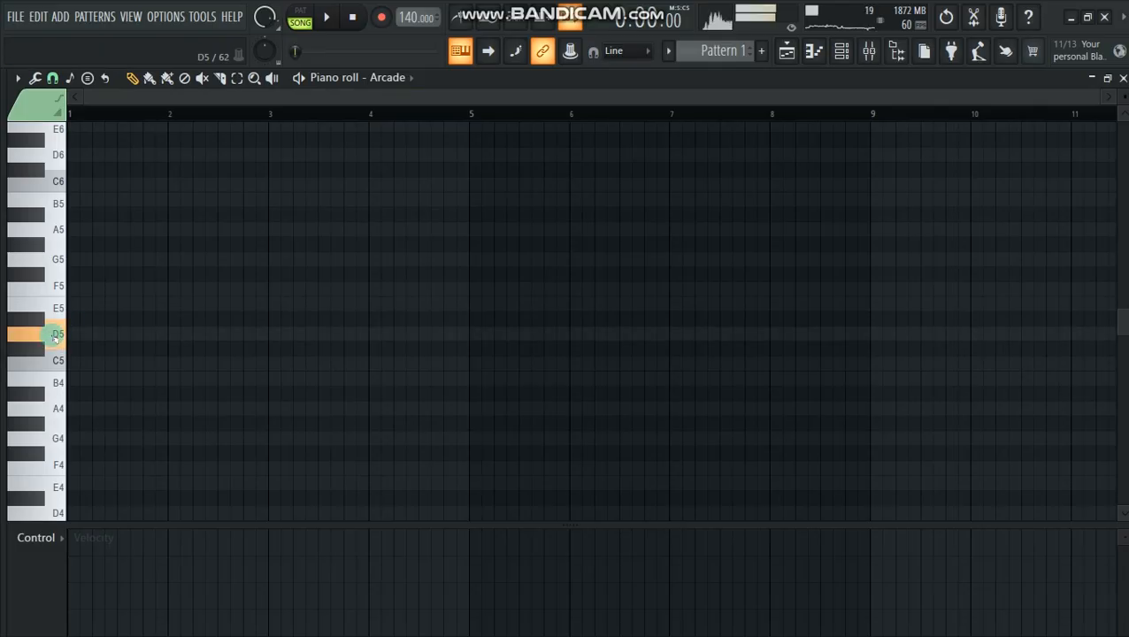
pyautogui.click(56, 361)
pyautogui.click(56, 405)
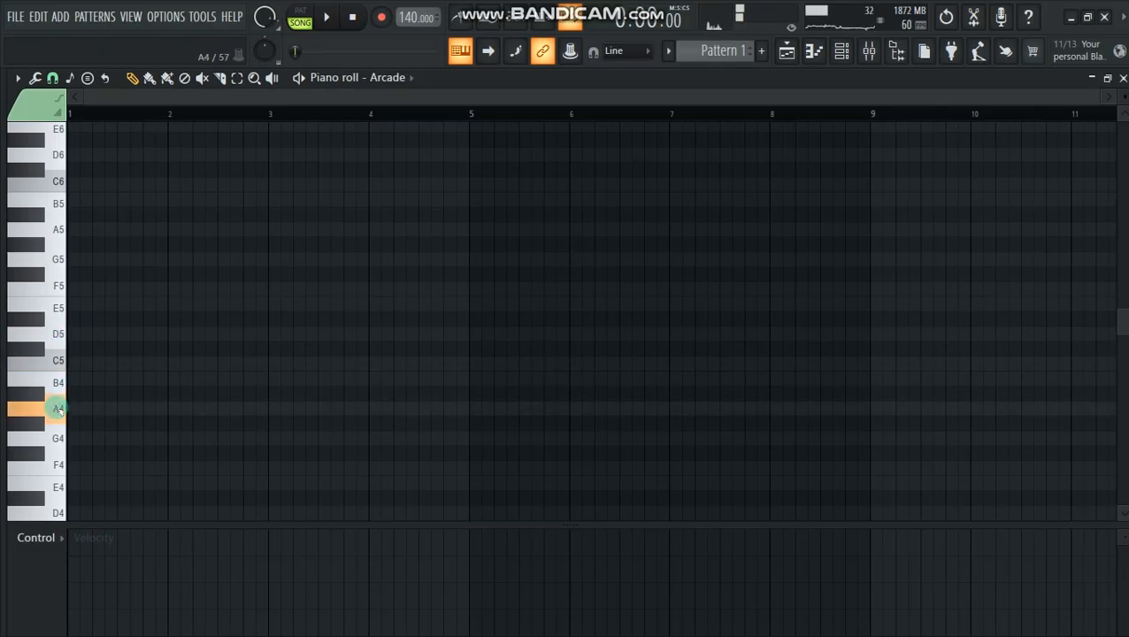
pyautogui.click(54, 381)
pyautogui.click(48, 184)
pyautogui.scroll(3, 44, 283)
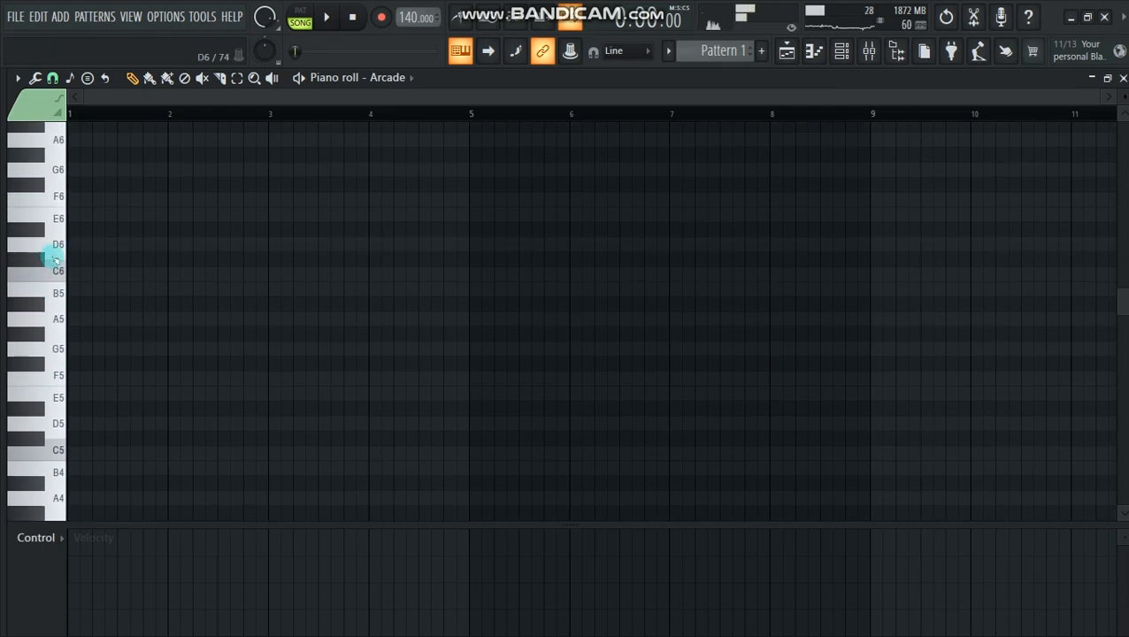
pyautogui.click(46, 270)
pyautogui.click(59, 320)
pyautogui.click(62, 350)
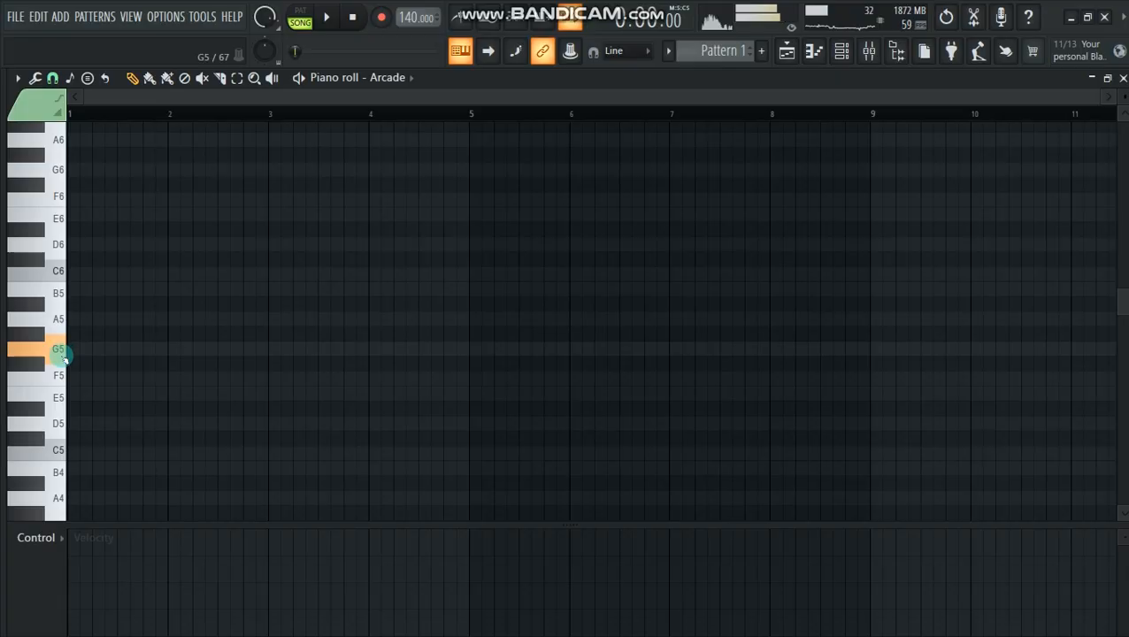
# - Draw a four-bar G5 note from bar 1 in Pattern 1 and return to the playlist
pyautogui.scroll(-4, 64, 358)
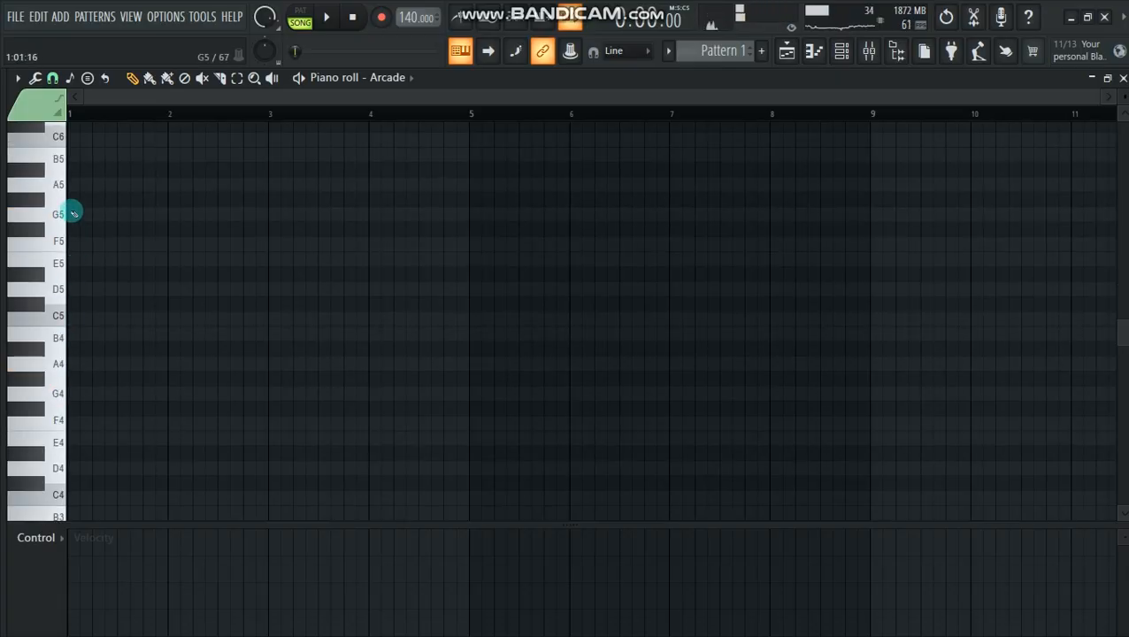
pyautogui.click(73, 213)
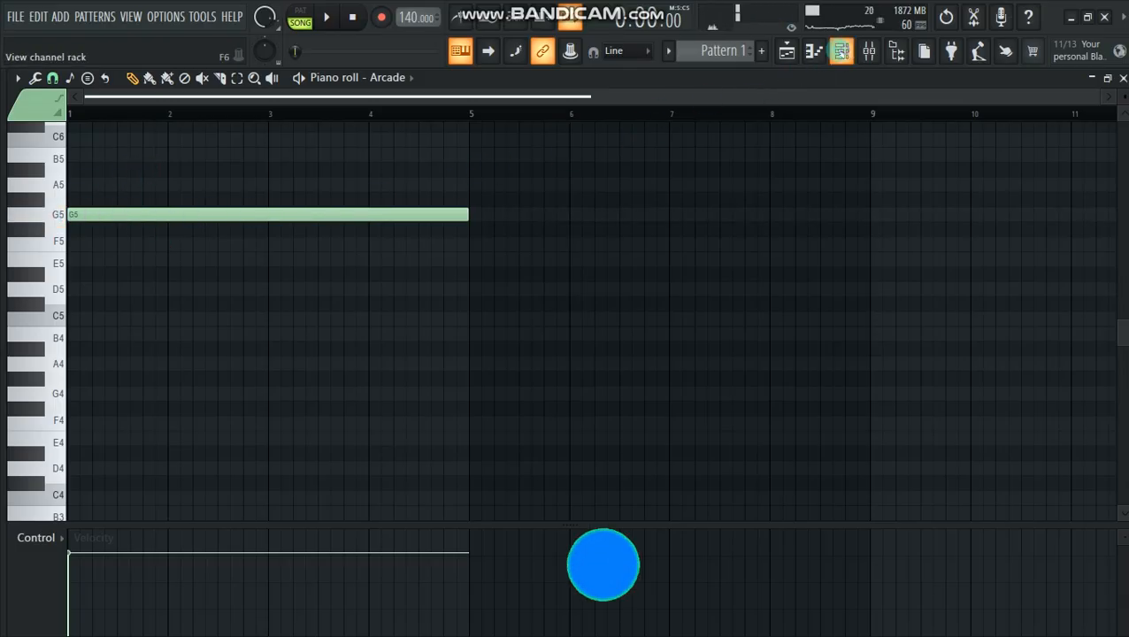
pyautogui.click(839, 52)
pyautogui.click(787, 50)
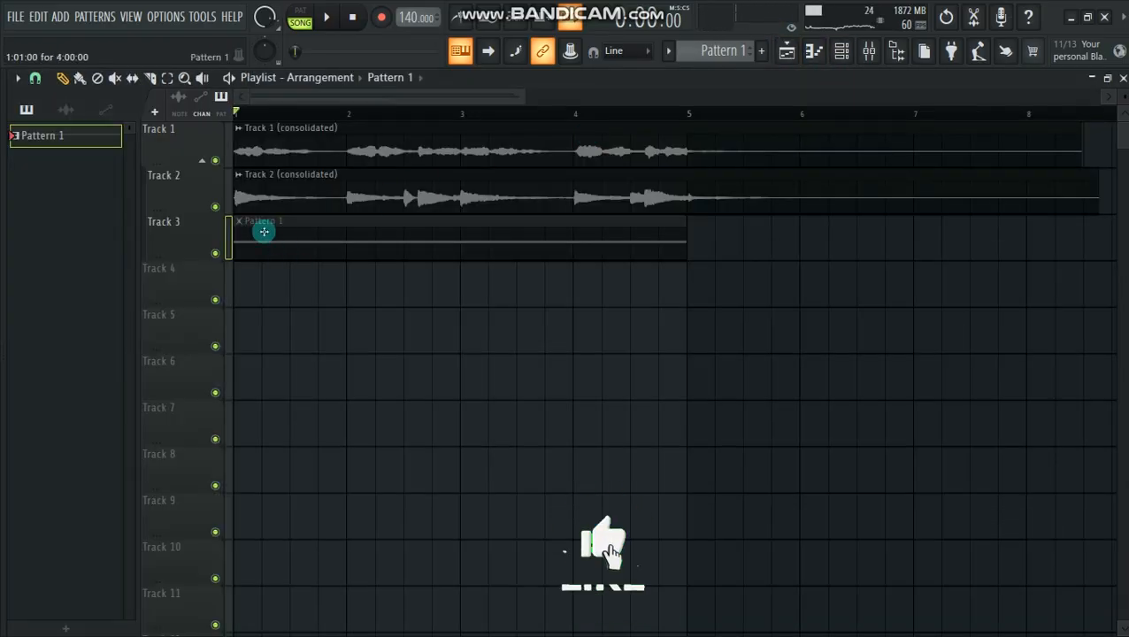
# - Unmute the Pattern 1 clip on Track 3 and consolidate that track from track start
pyautogui.click(114, 78)
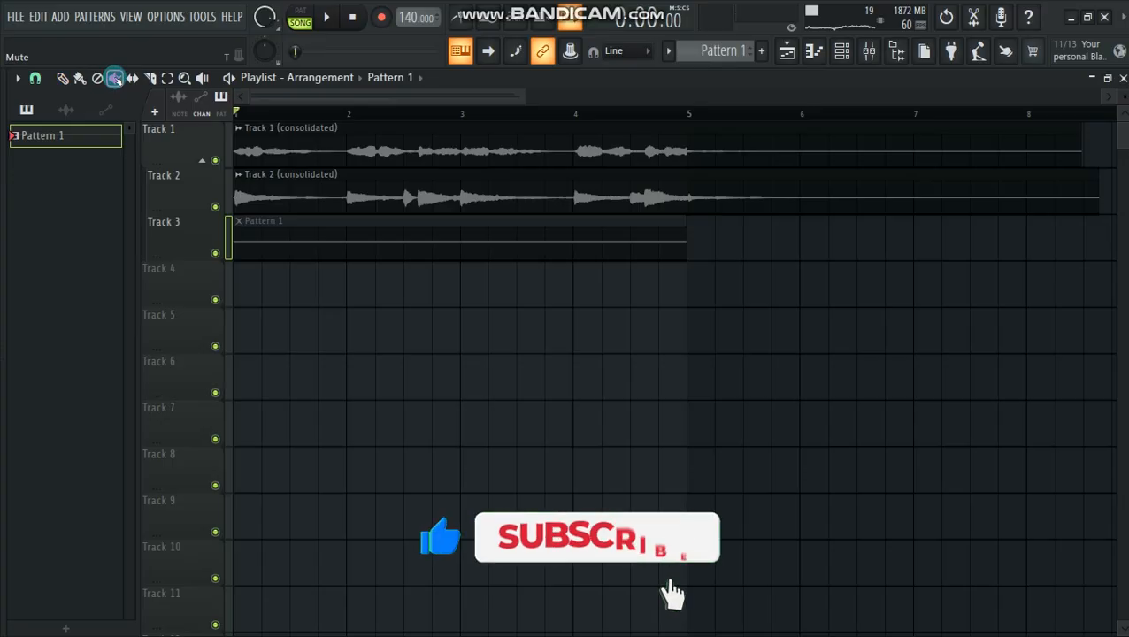
pyautogui.click(256, 234)
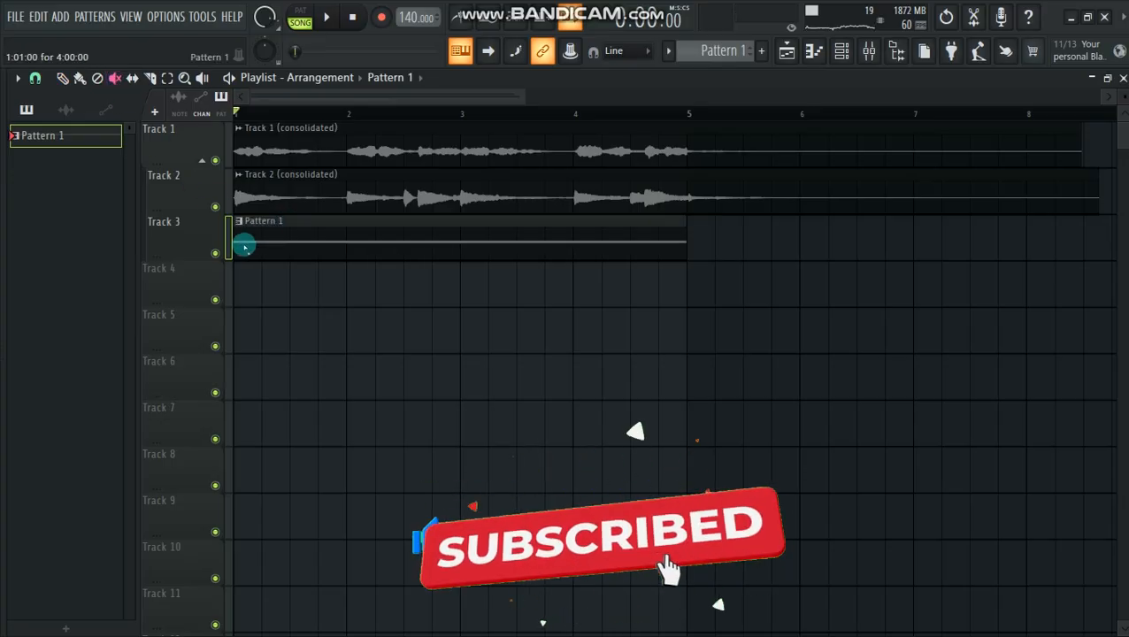
pyautogui.rightClick(188, 232)
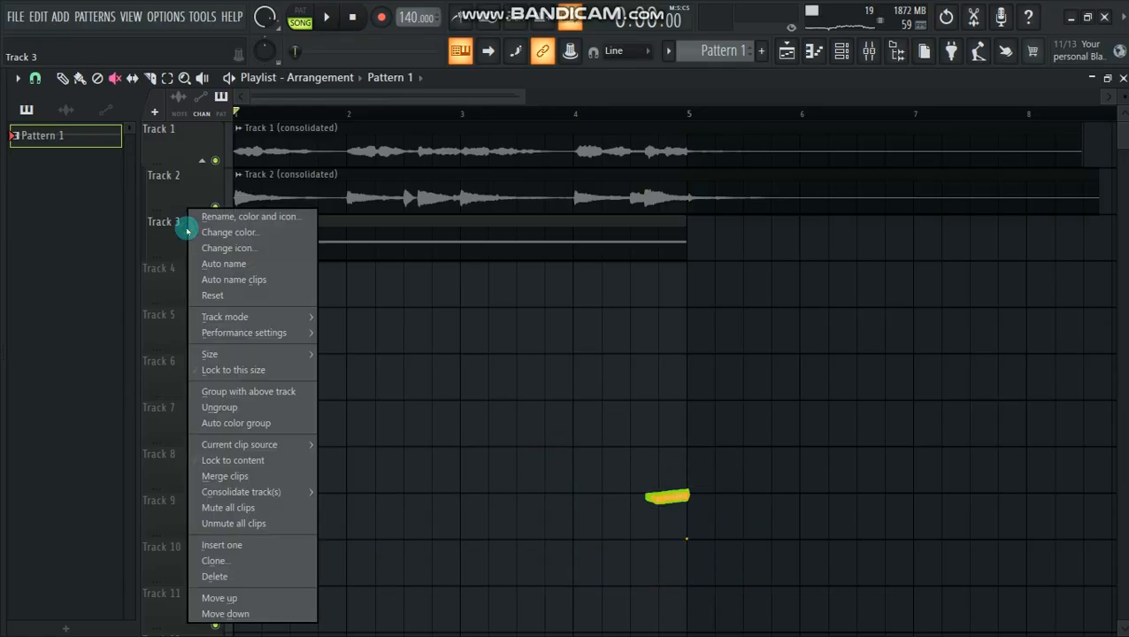
pyautogui.moveTo(251, 495)
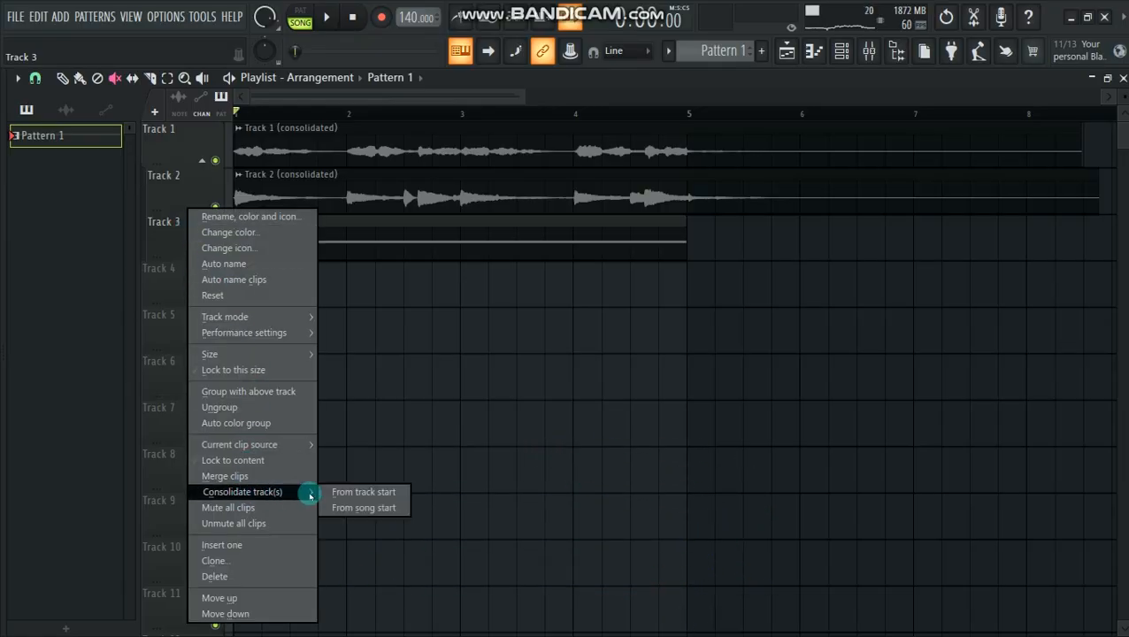
pyautogui.click(362, 493)
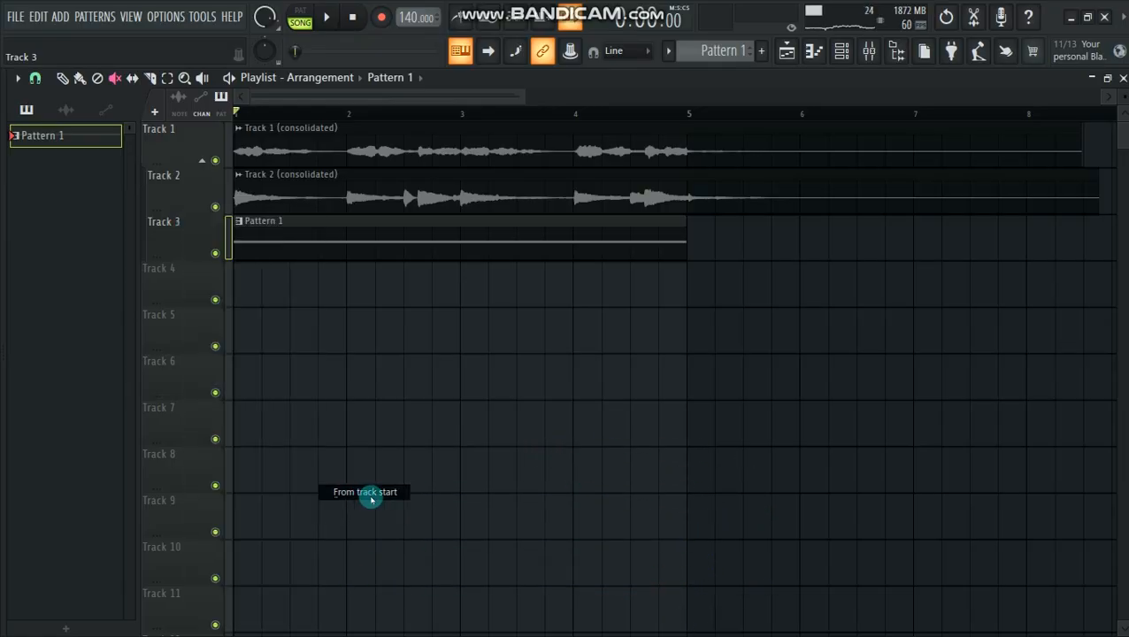
pyautogui.click(712, 549)
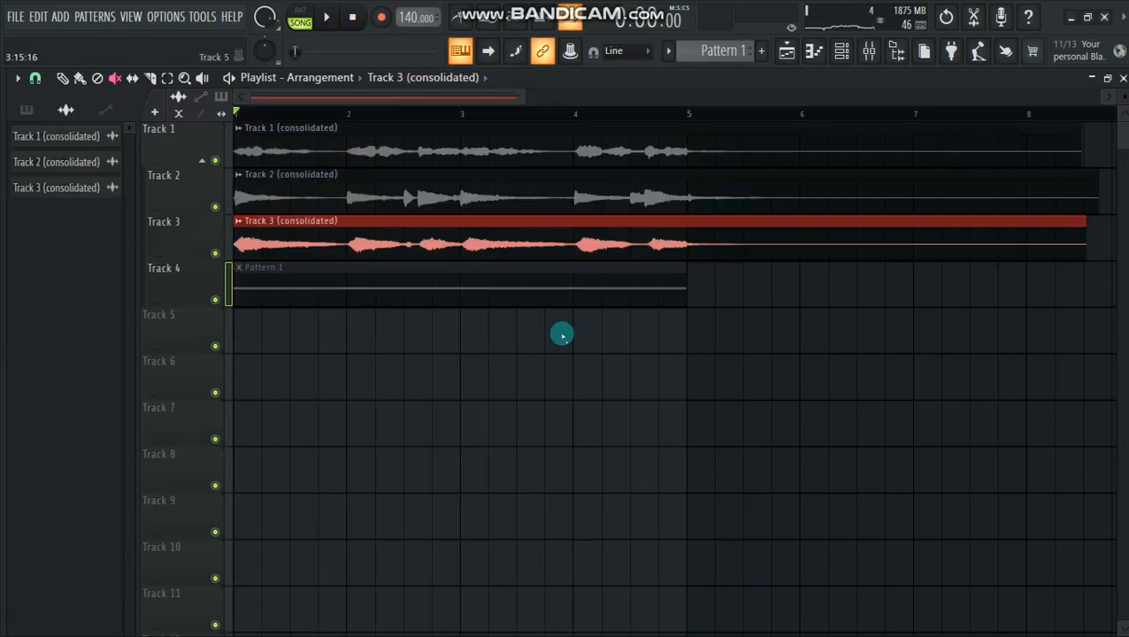
# - Clear the long note from Pattern 1 in the piano roll and delete its muted clip from Track 4
pyautogui.doubleClick(454, 274)
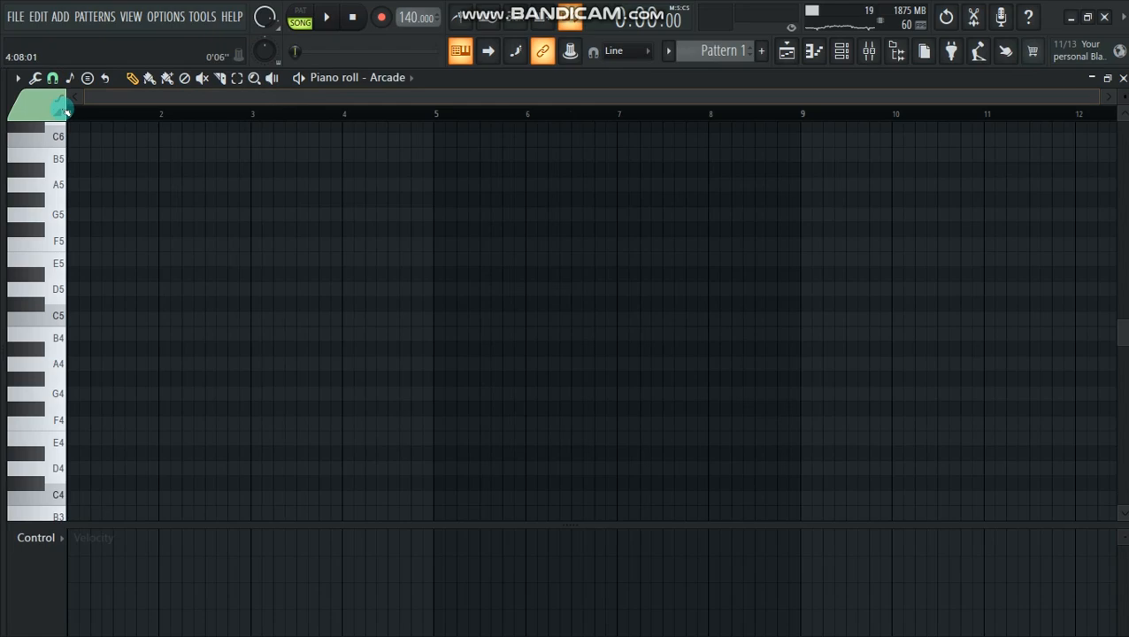
pyautogui.click(785, 50)
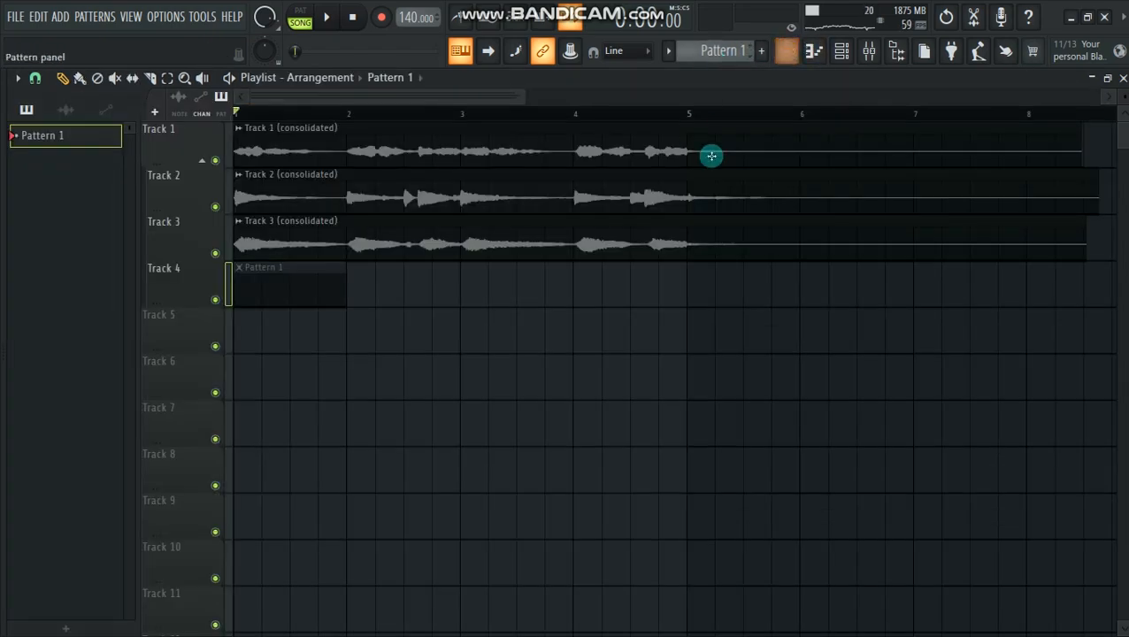
pyautogui.rightClick(284, 278)
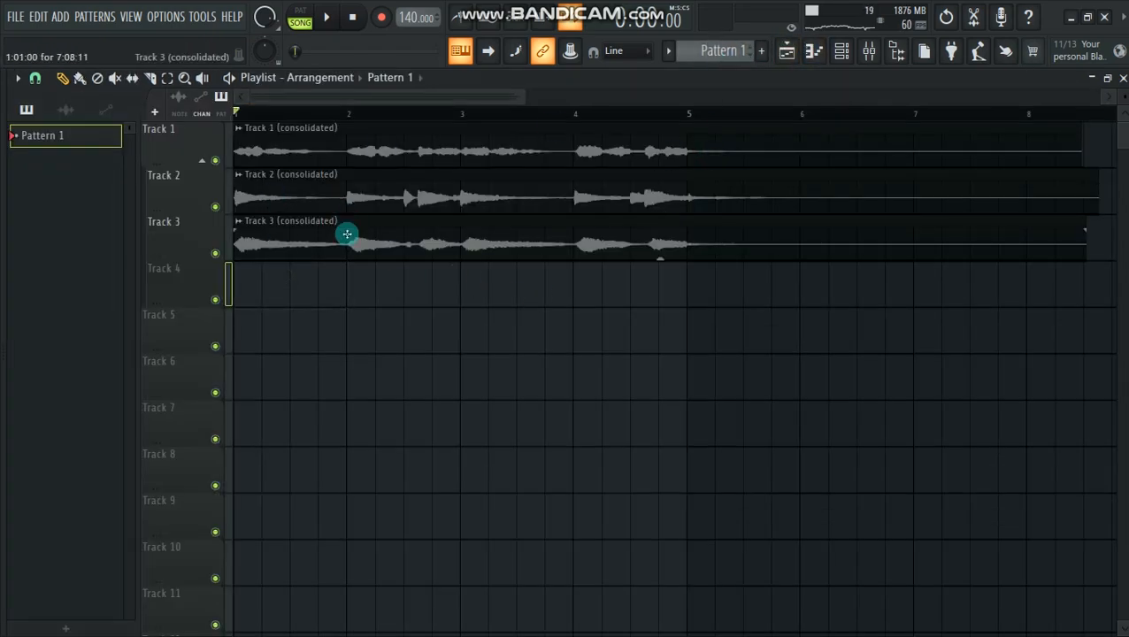
# - Move the Track 3 (consolidated) clip to Track 8 and the Track 2 (consolidated) clip to Track 3
pyautogui.moveTo(348, 235); pyautogui.dragTo(312, 436)
pyautogui.moveTo(355, 188); pyautogui.dragTo(329, 337)
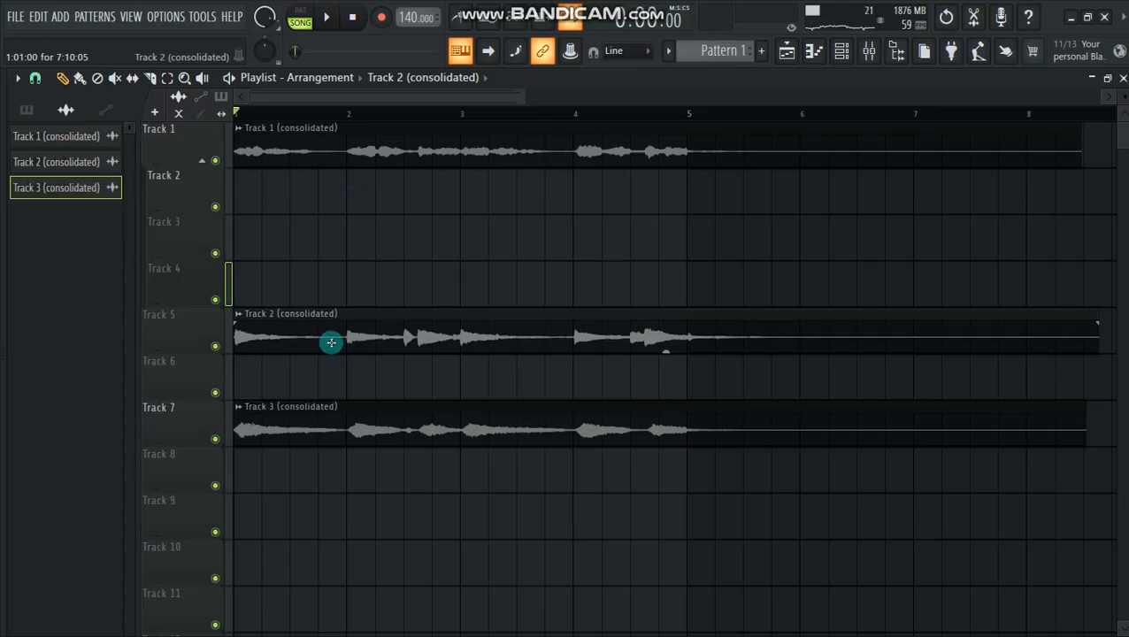
pyautogui.moveTo(365, 440); pyautogui.dragTo(358, 491)
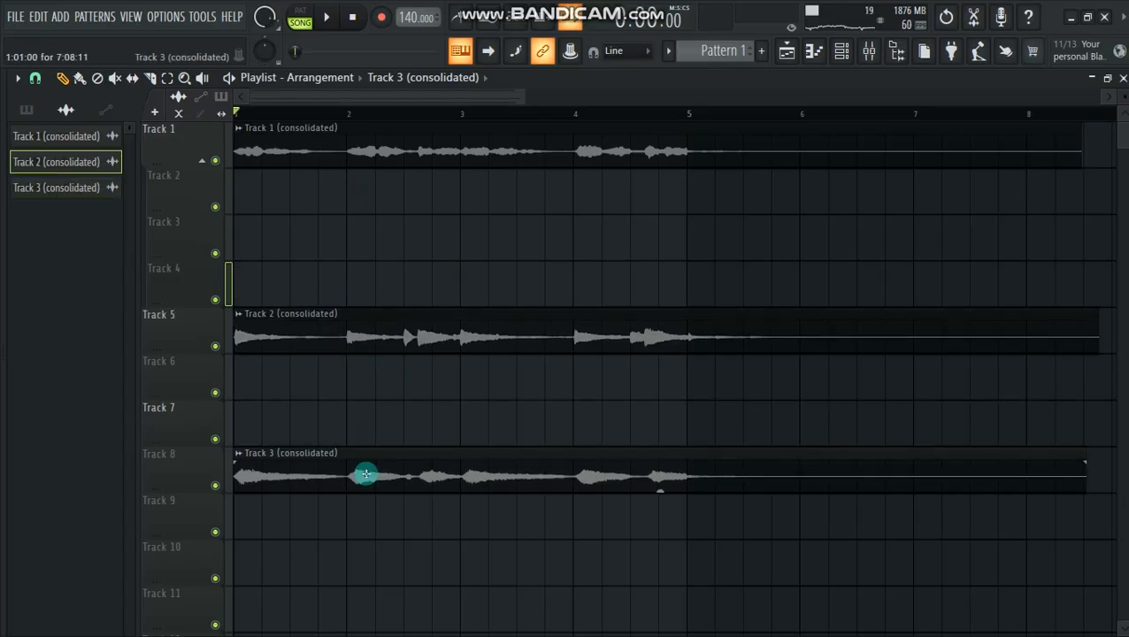
pyautogui.moveTo(398, 322); pyautogui.dragTo(400, 224)
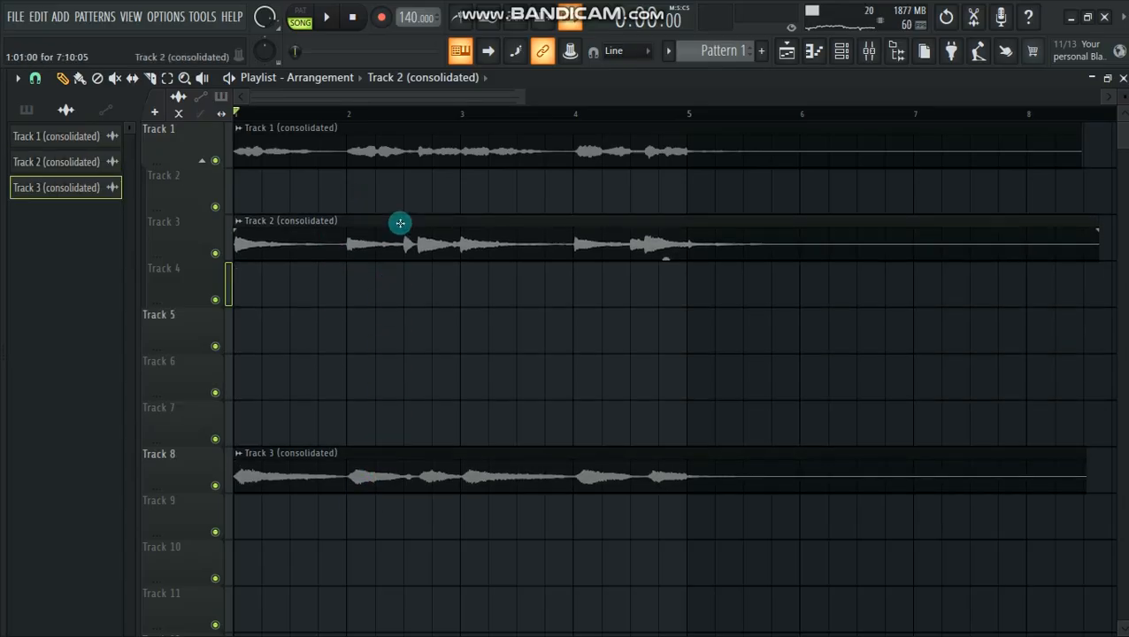
# - Play the three consolidated clips together from the start twice to hear the first four bars
pyautogui.moveTo(526, 95); pyautogui.dragTo(539, 96)
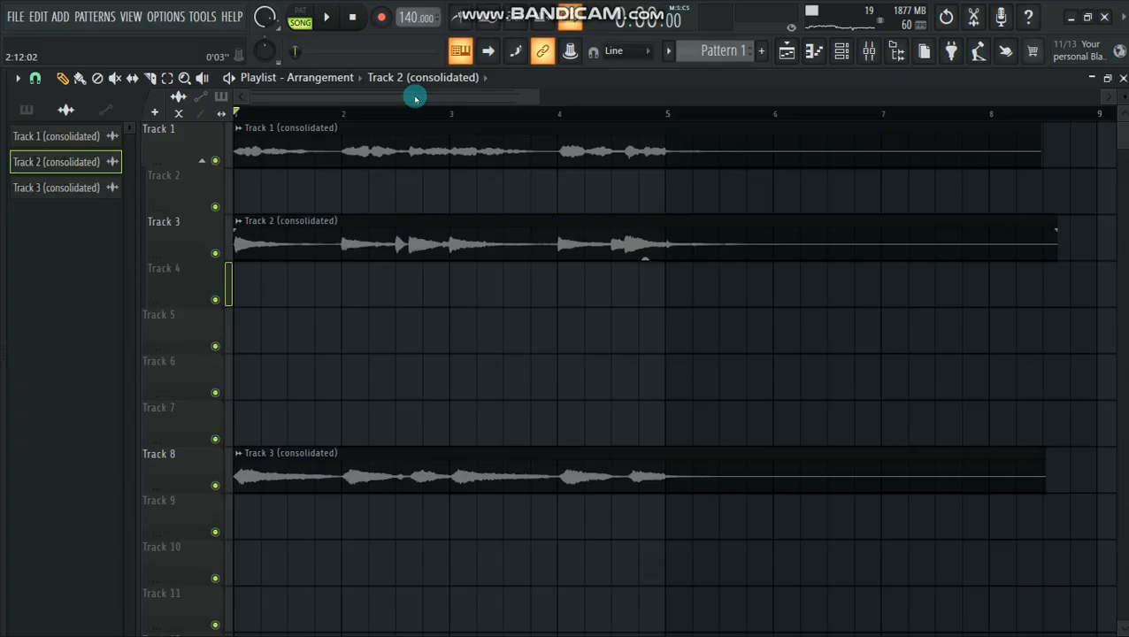
pyautogui.press('space')
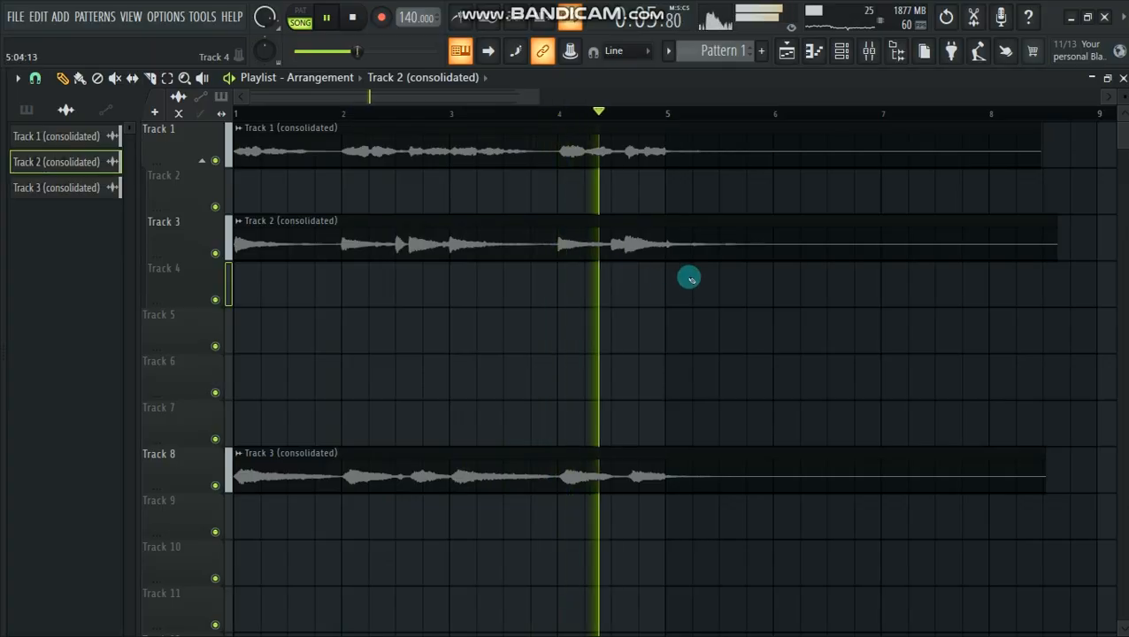
pyautogui.press('space')
pyautogui.scroll(-2, 485, 152)
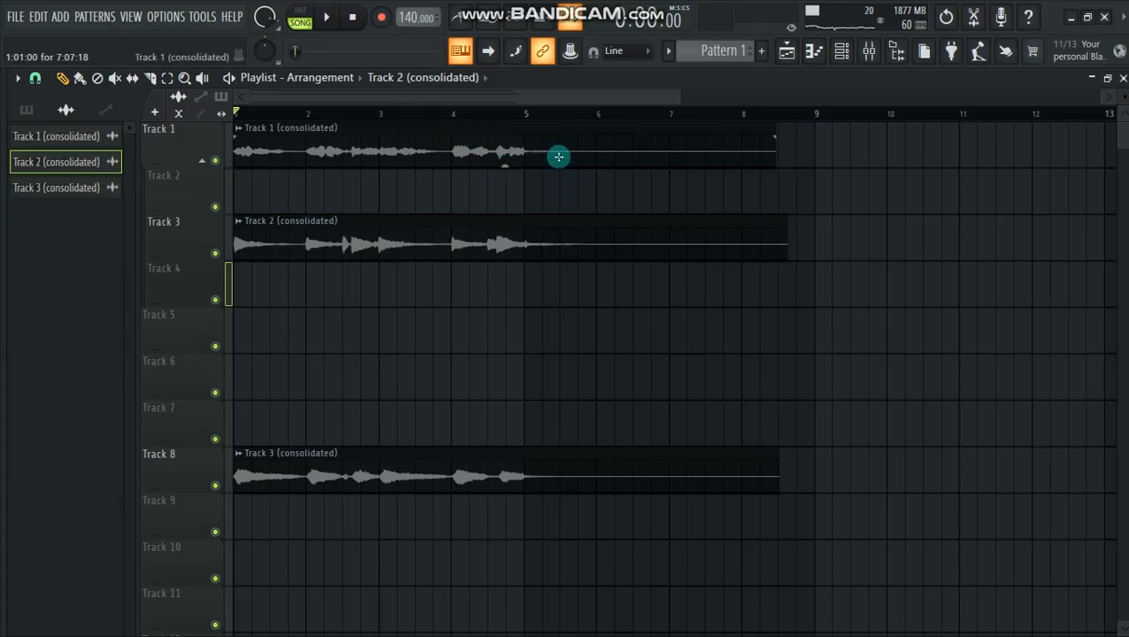
pyautogui.moveTo(588, 99); pyautogui.dragTo(568, 84)
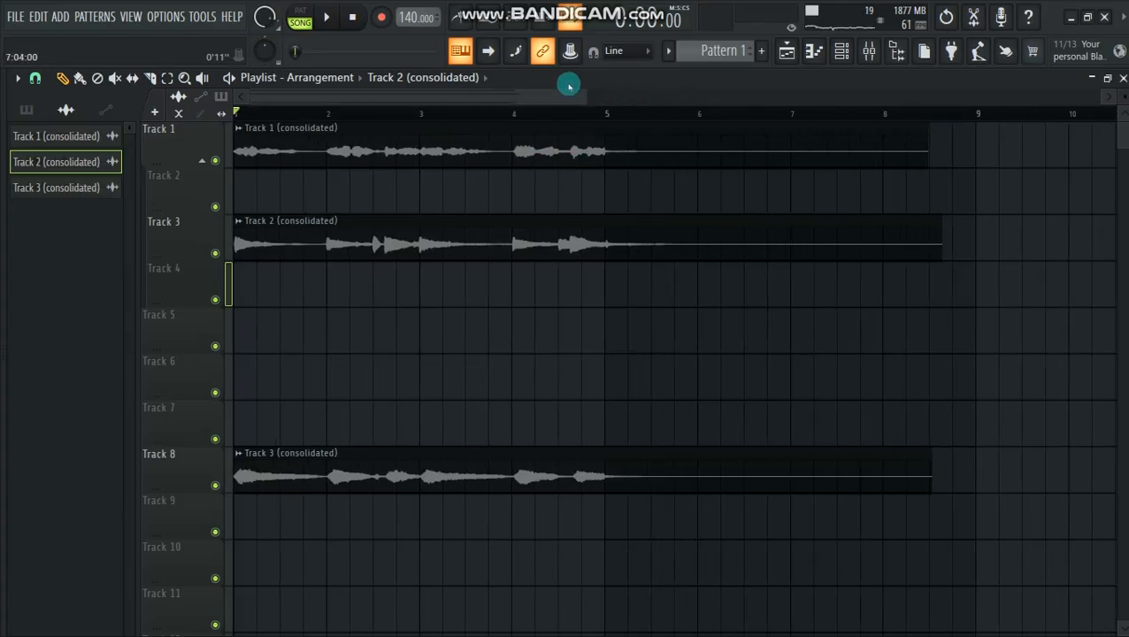
pyautogui.press('space')
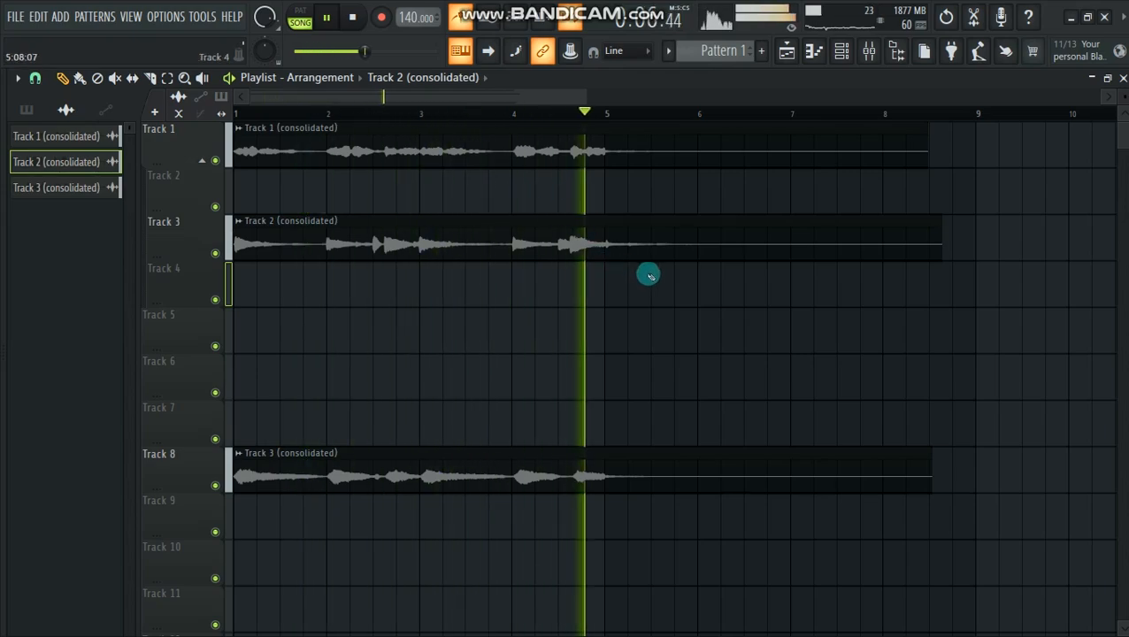
pyautogui.press('space')
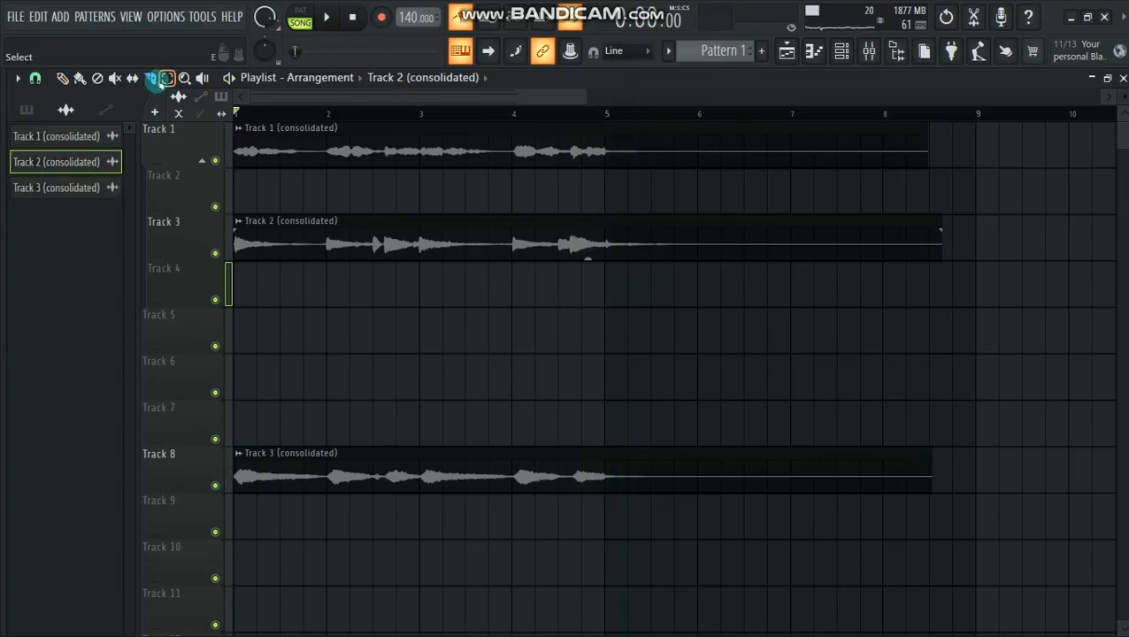
# - Slice the three consolidated clips at bar 5 with snap set to Beat, delete their tails, and play back the trimmed loop
pyautogui.click(34, 79)
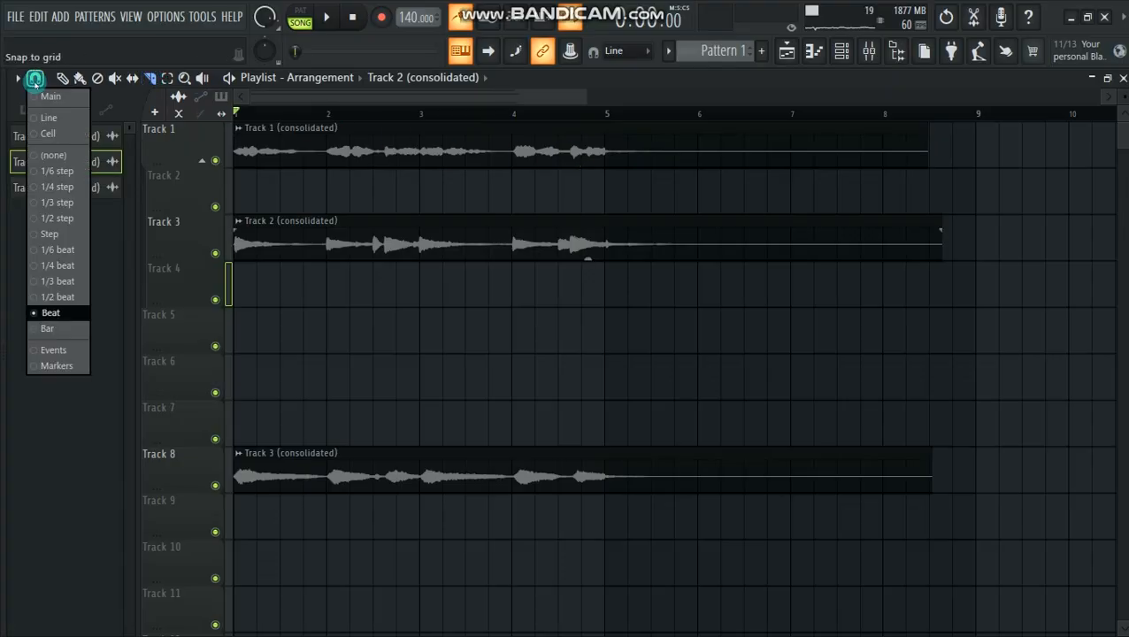
pyautogui.click(51, 312)
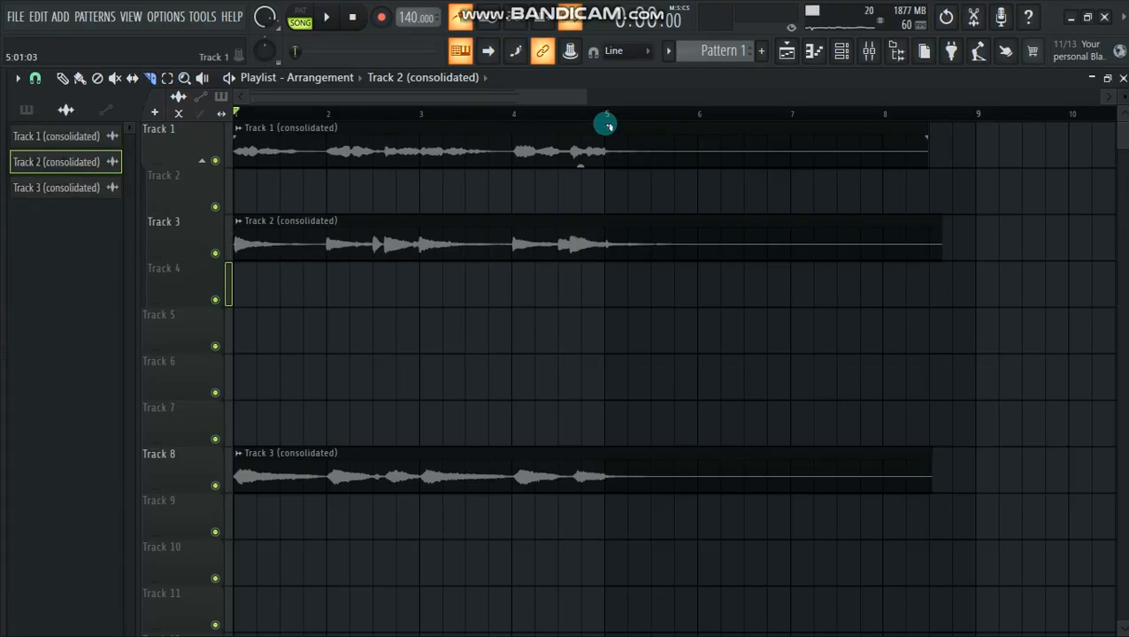
pyautogui.moveTo(591, 421); pyautogui.dragTo(604, 531)
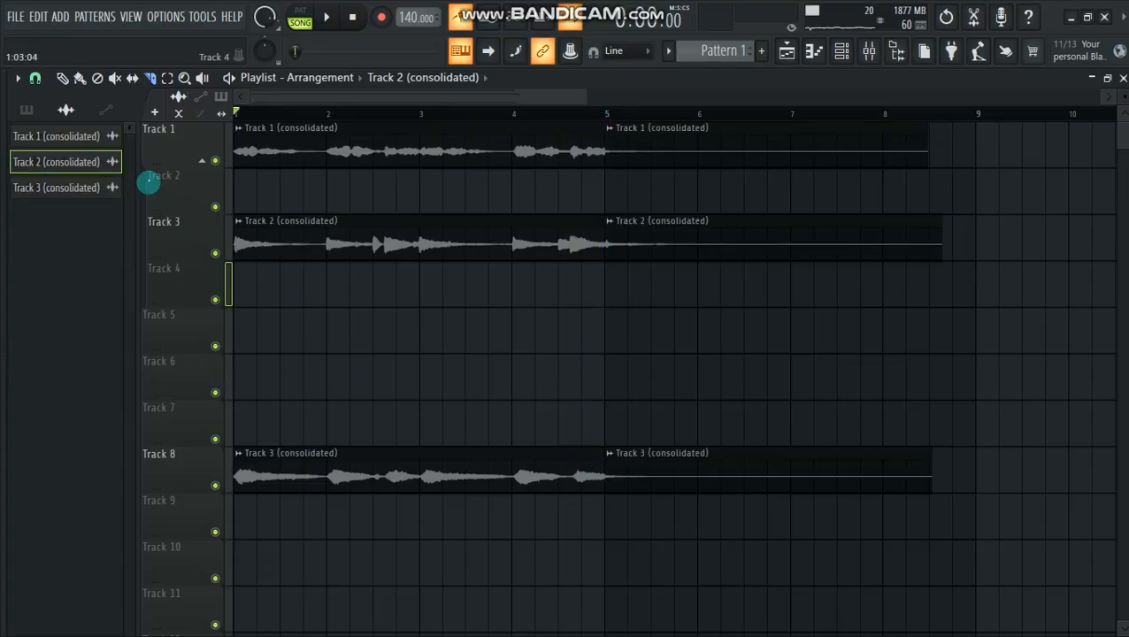
pyautogui.rightClick(715, 154)
pyautogui.rightClick(697, 232)
pyautogui.rightClick(680, 465)
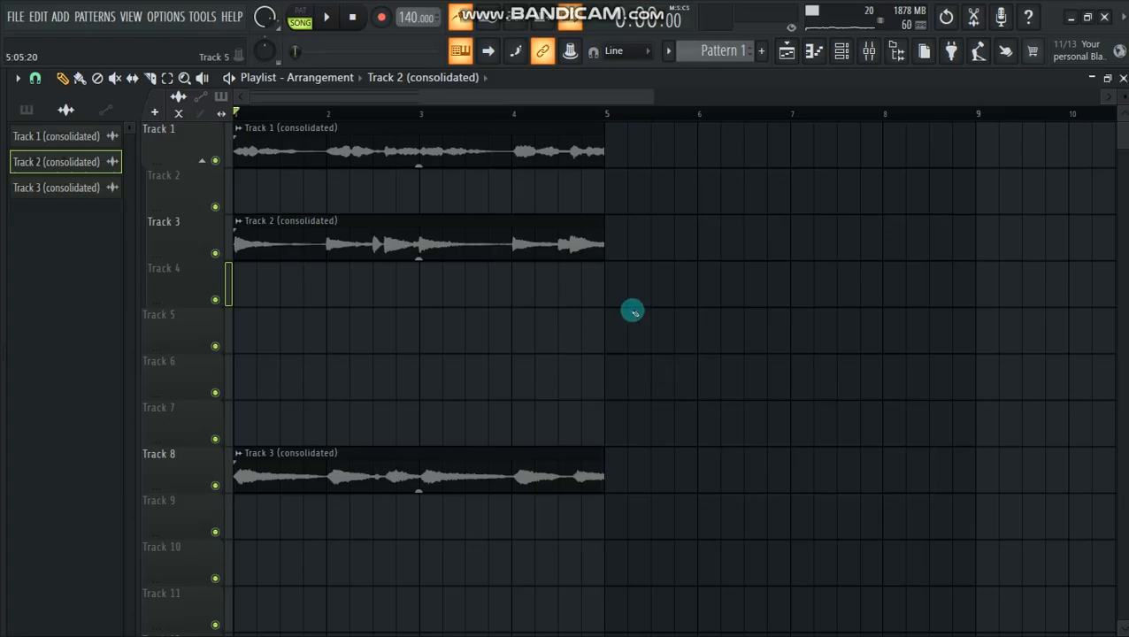
pyautogui.press('space')
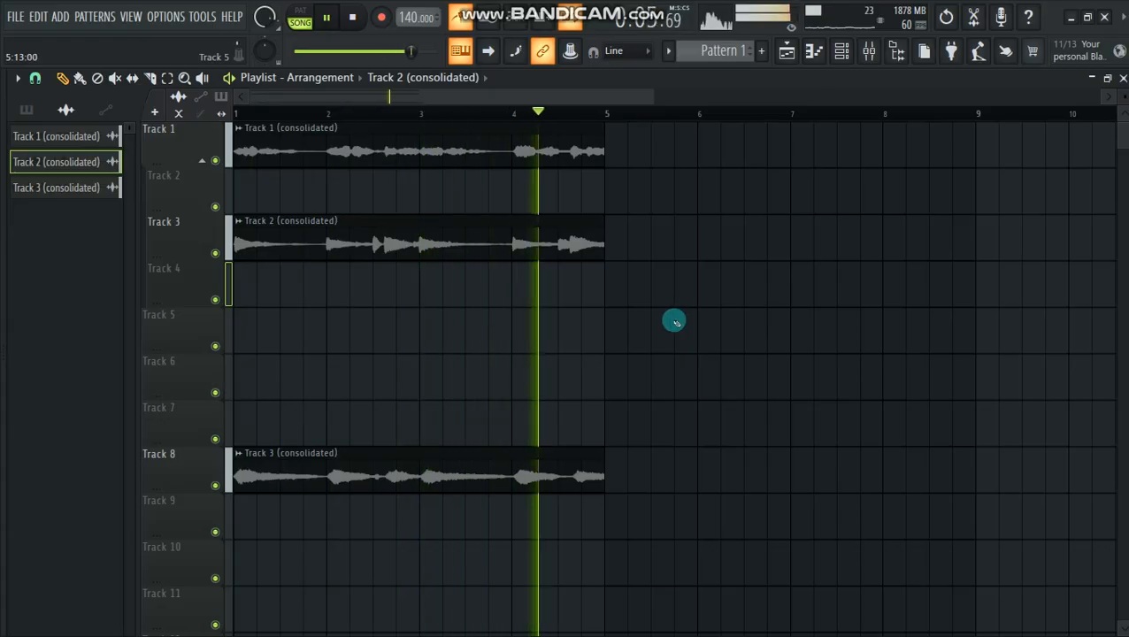
pyautogui.press('space')
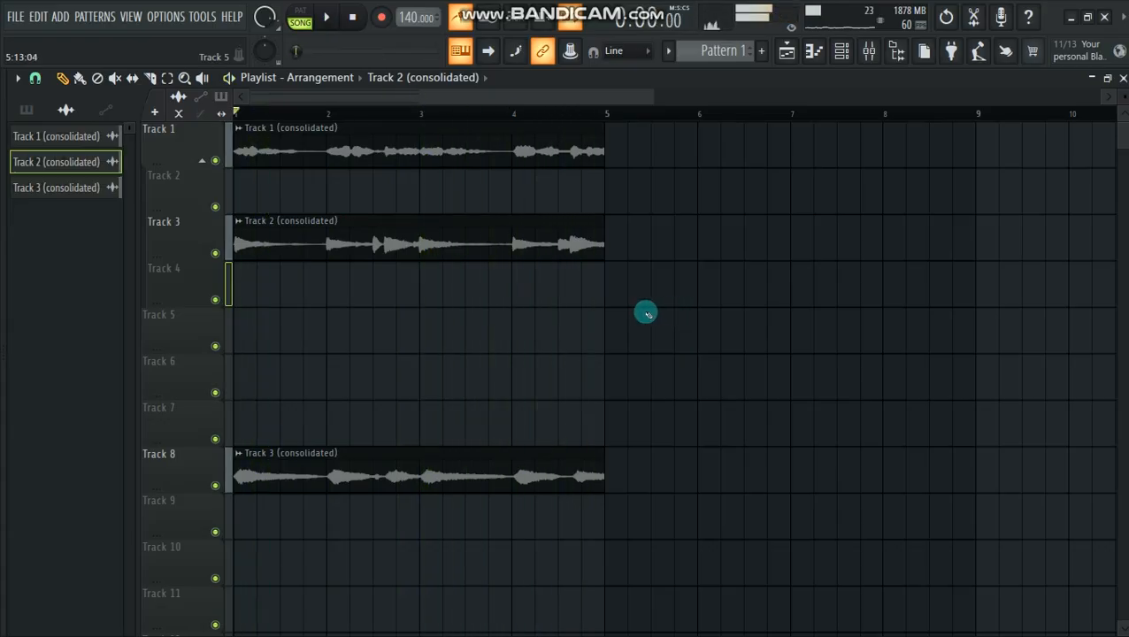
# - Move the Track 3 (consolidated) clip to Track 6, then duplicate all three clips so the copies start at bar 5
pyautogui.moveTo(446, 468); pyautogui.dragTo(449, 335)
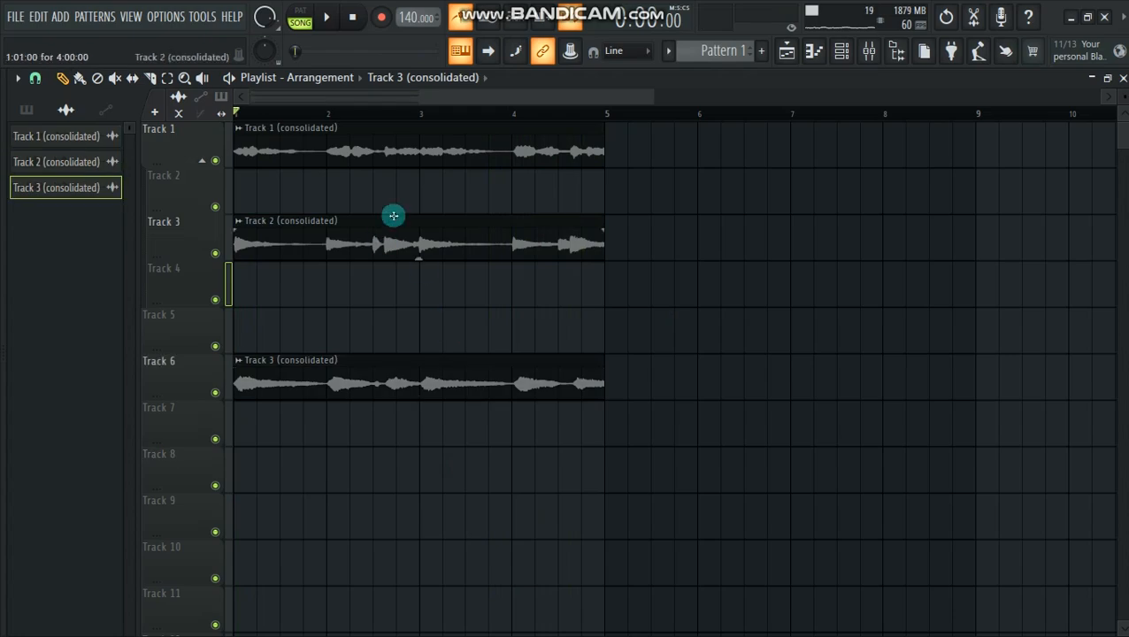
pyautogui.moveTo(695, 152); pyautogui.dragTo(364, 395)
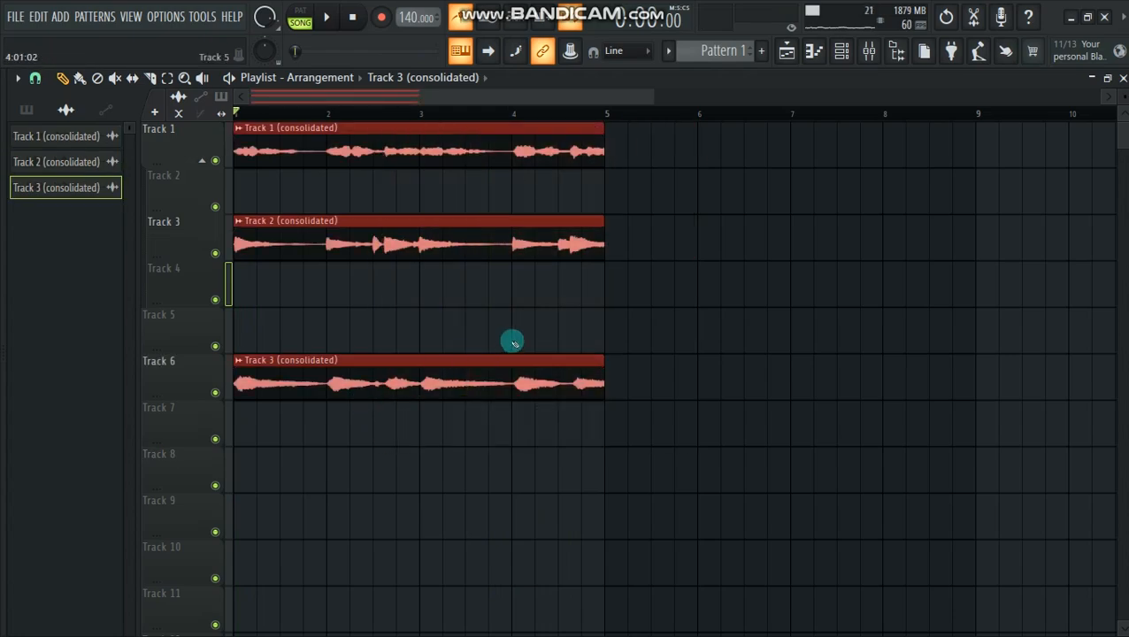
pyautogui.hotkey('ctrl', 'b')
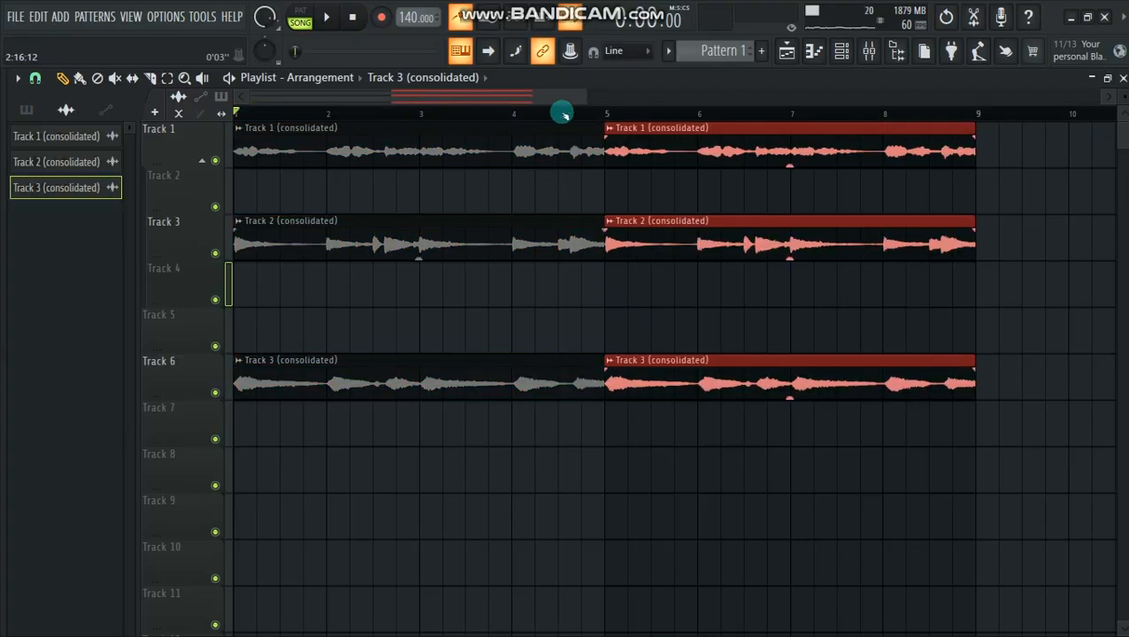
pyautogui.scroll(-2, 601, 112)
pyautogui.hotkey('ctrl', 'd')
# - Audition samples in the 5 Claps folder and add Ghosthack Clap 2 as a new channel in the channel rack
pyautogui.click(839, 54)
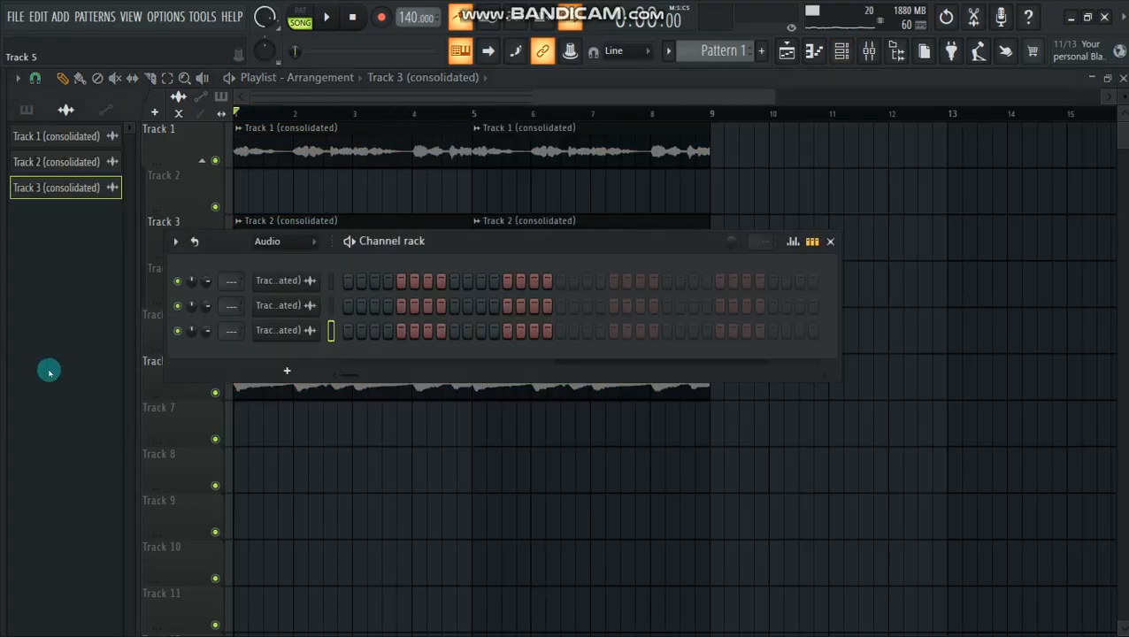
pyautogui.moveTo(6, 354); pyautogui.dragTo(145, 373)
pyautogui.click(130, 359)
pyautogui.click(128, 373)
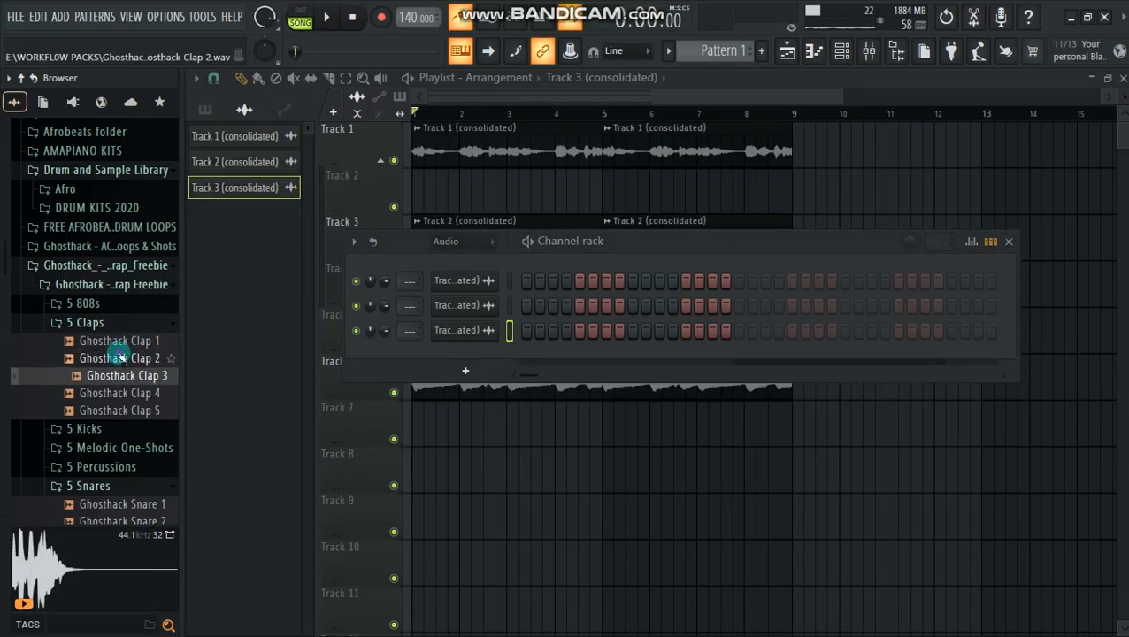
pyautogui.click(120, 357)
pyautogui.moveTo(120, 356); pyautogui.dragTo(453, 357)
pyautogui.click(109, 375)
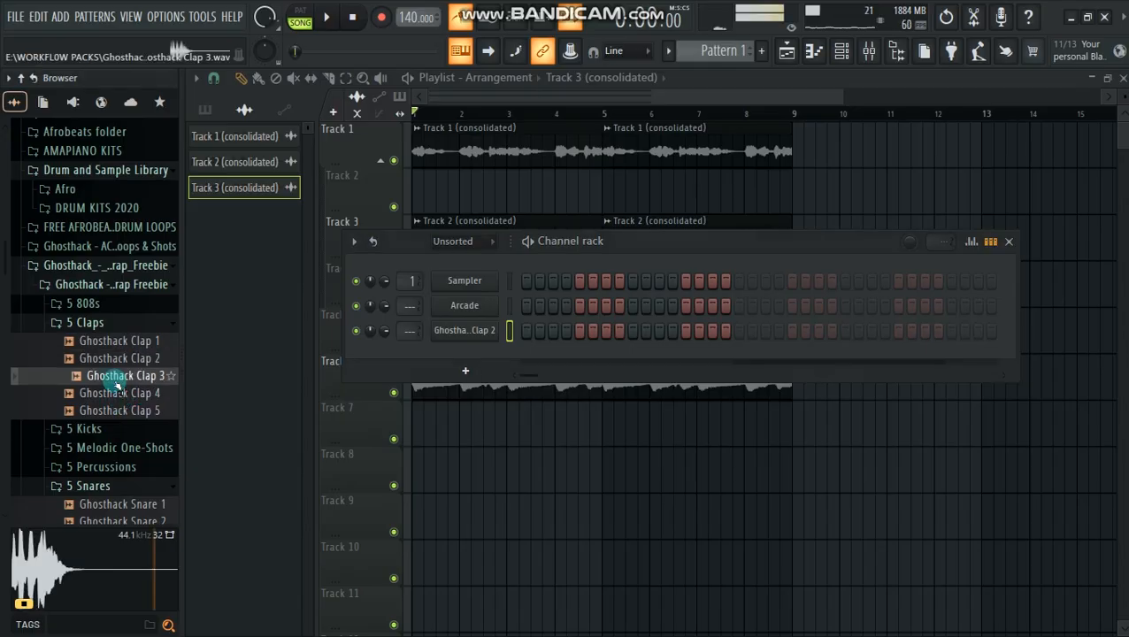
pyautogui.click(117, 341)
pyautogui.click(103, 324)
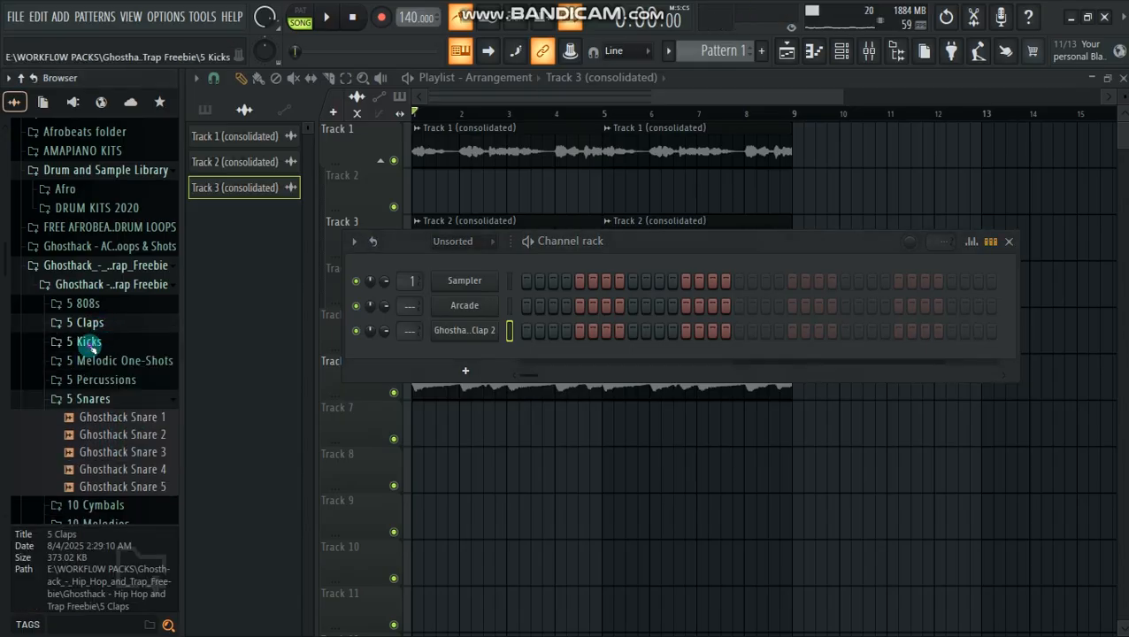
# - Audition samples in the 5 Kicks folder and add Ghosthack Kick 3 as a new channel in the channel rack
pyautogui.click(90, 344)
pyautogui.click(99, 359)
pyautogui.click(114, 379)
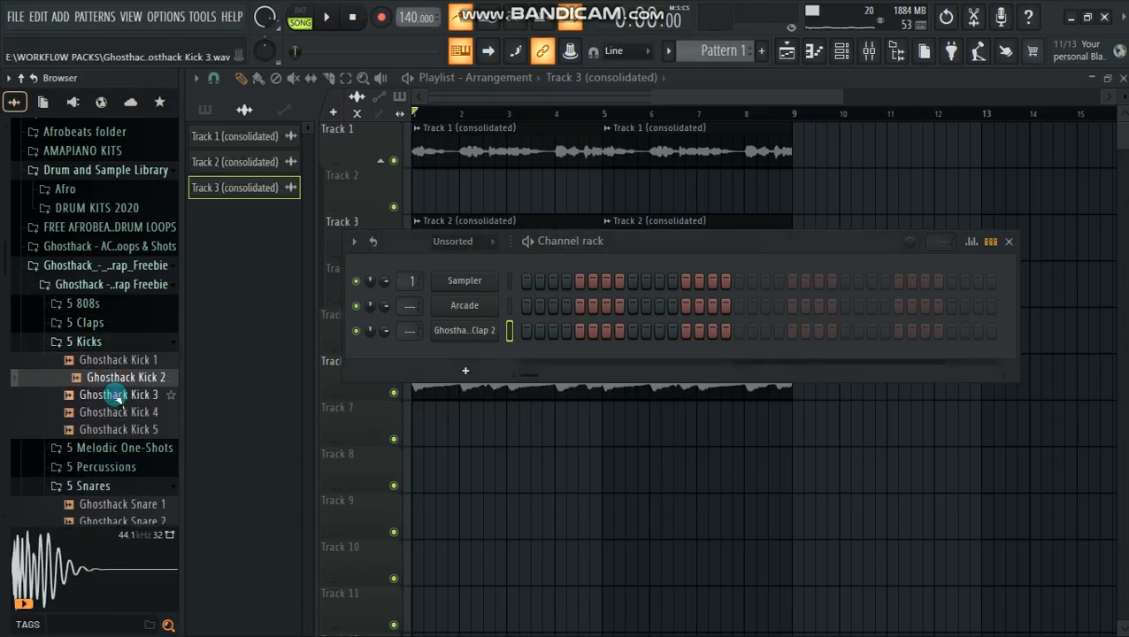
pyautogui.click(117, 395)
pyautogui.click(124, 413)
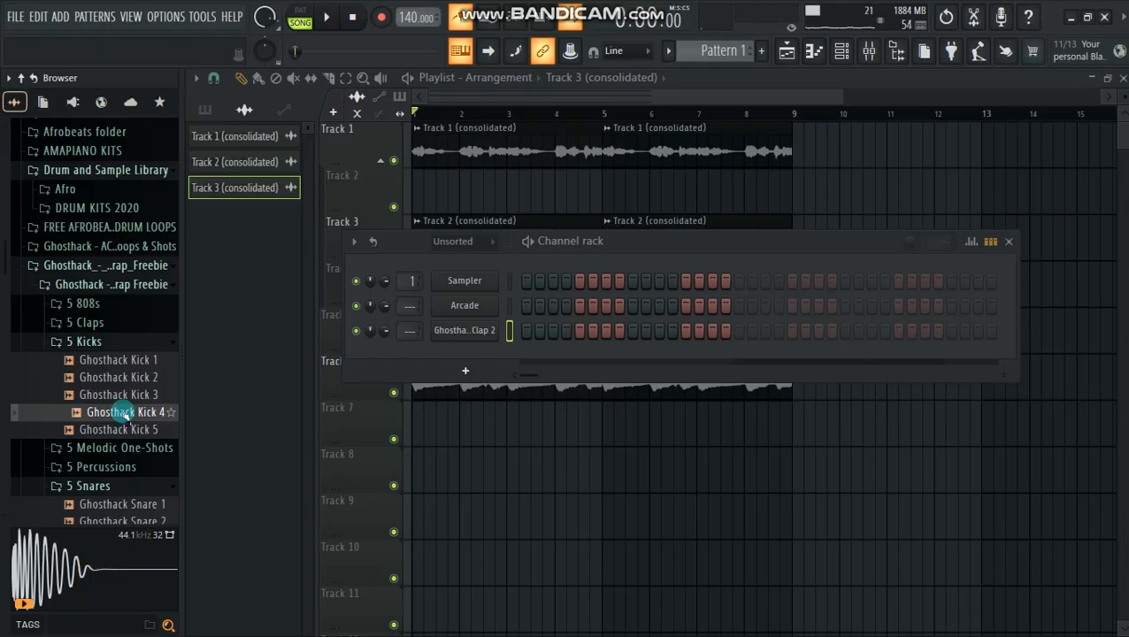
pyautogui.click(124, 429)
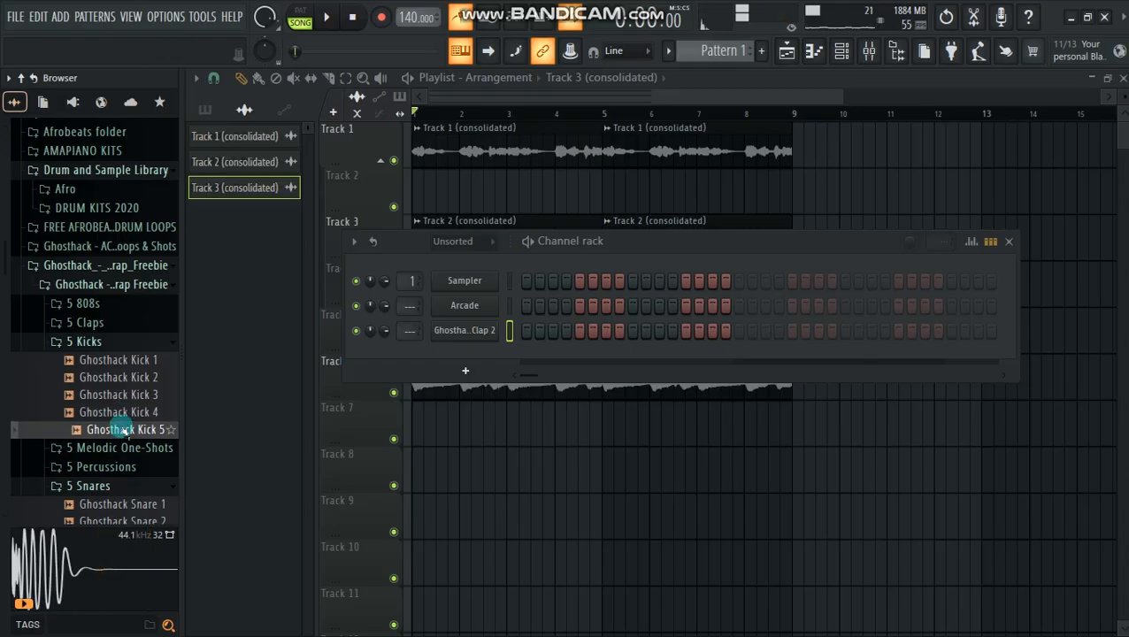
pyautogui.click(124, 413)
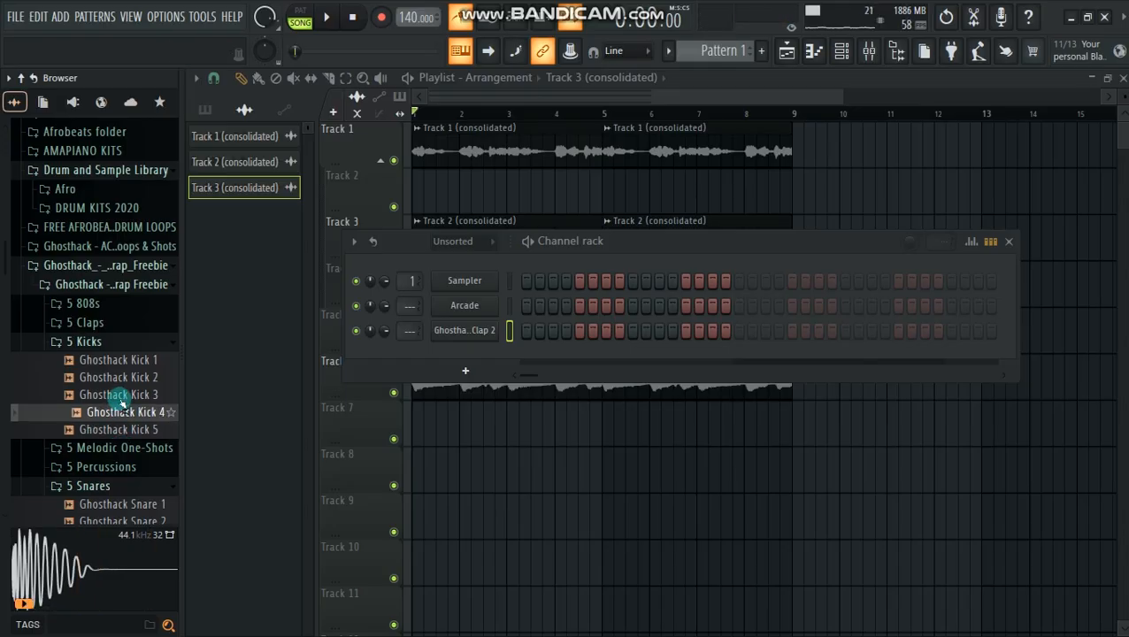
pyautogui.click(120, 395)
pyautogui.moveTo(119, 394); pyautogui.dragTo(500, 357)
pyautogui.moveTo(650, 237); pyautogui.dragTo(618, 452)
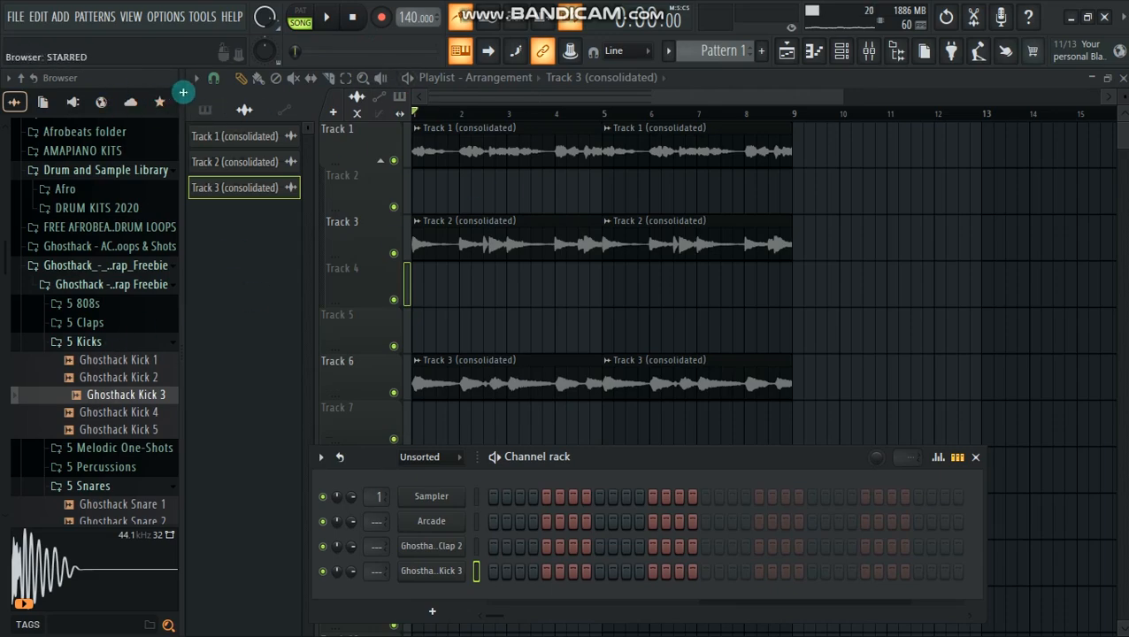
# - Move both Track 3 (consolidated) clips from Track 6 up to Track 5 in the playlist
pyautogui.click(238, 83)
pyautogui.click(721, 51)
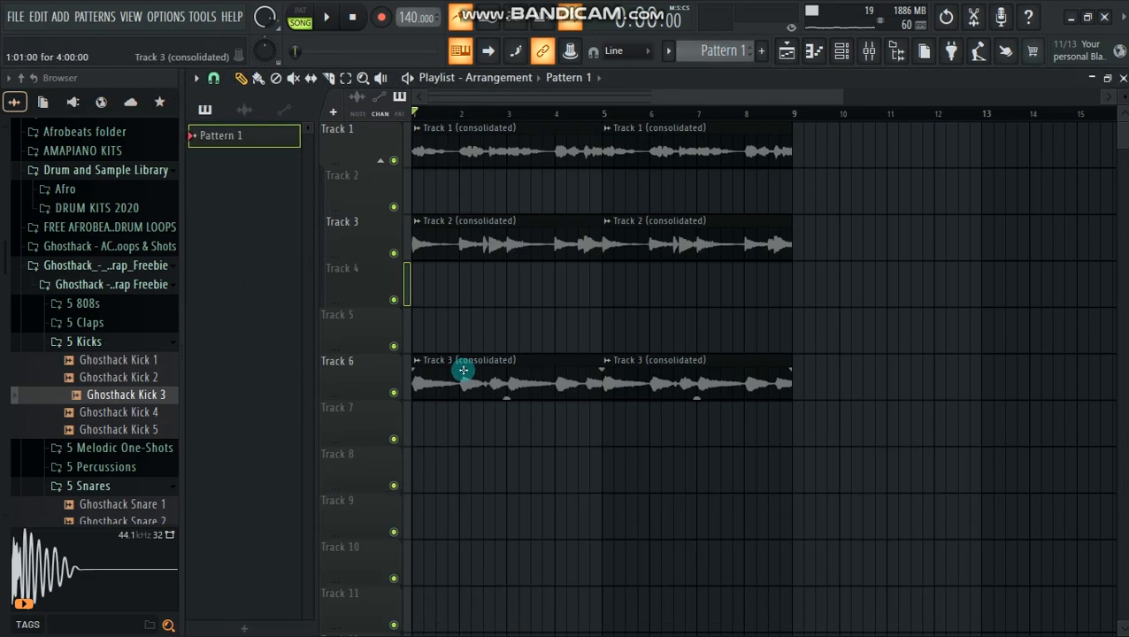
pyautogui.moveTo(462, 371); pyautogui.dragTo(460, 323)
pyautogui.moveTo(633, 371); pyautogui.dragTo(626, 324)
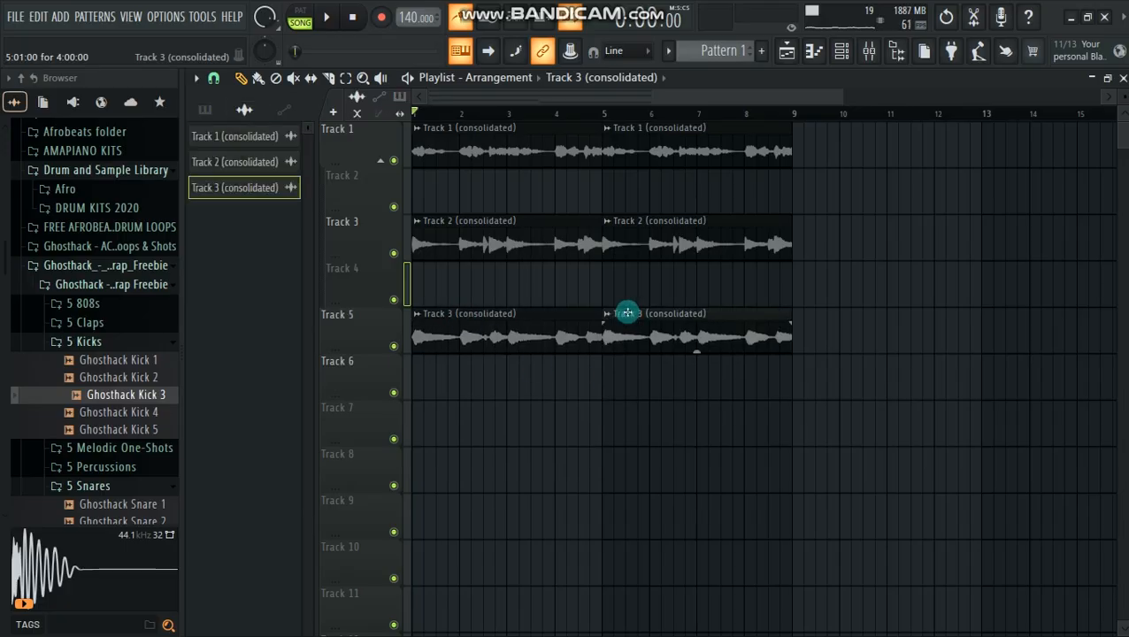
# - Place a Pattern 1 clip at bar 1 of Track 7, removing the audio clip misplaced there
pyautogui.click(422, 431)
pyautogui.rightClick(478, 428)
pyautogui.click(699, 58)
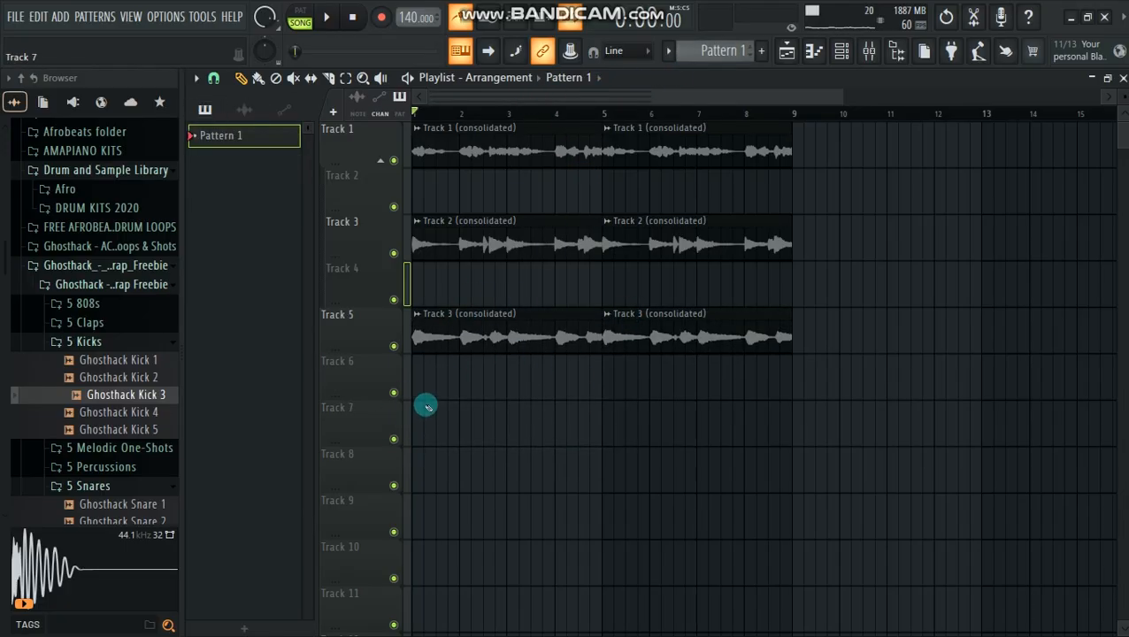
pyautogui.click(414, 428)
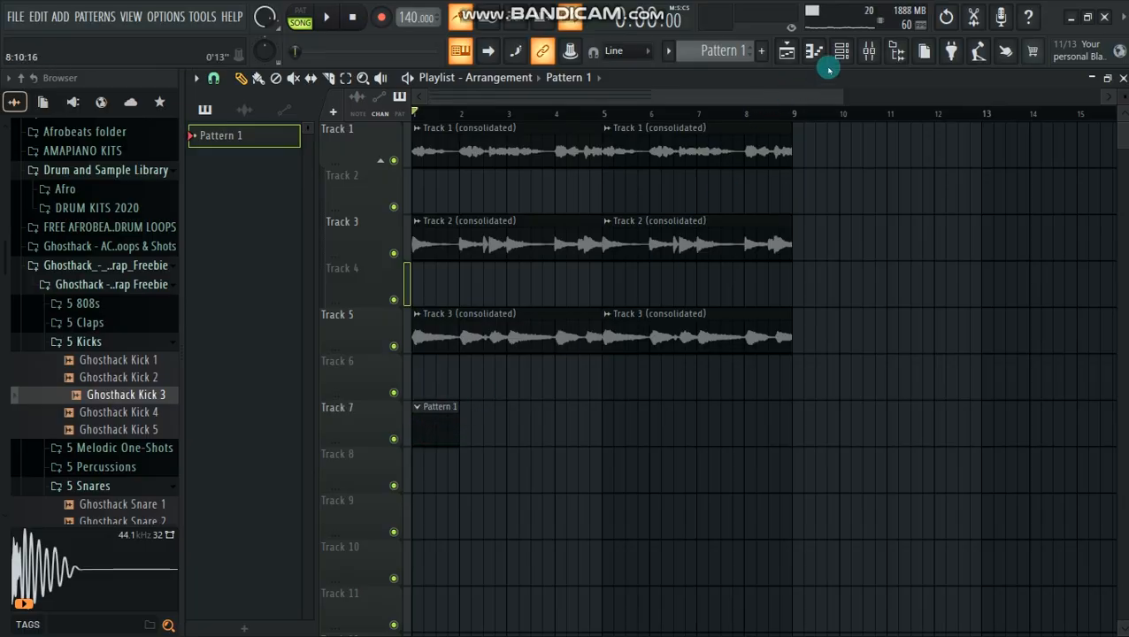
pyautogui.moveTo(837, 104); pyautogui.dragTo(801, 91)
# - Show the channel rack with its filter set to All and move it over the upper playlist tracks
pyautogui.click(841, 50)
pyautogui.moveTo(590, 461); pyautogui.dragTo(552, 474)
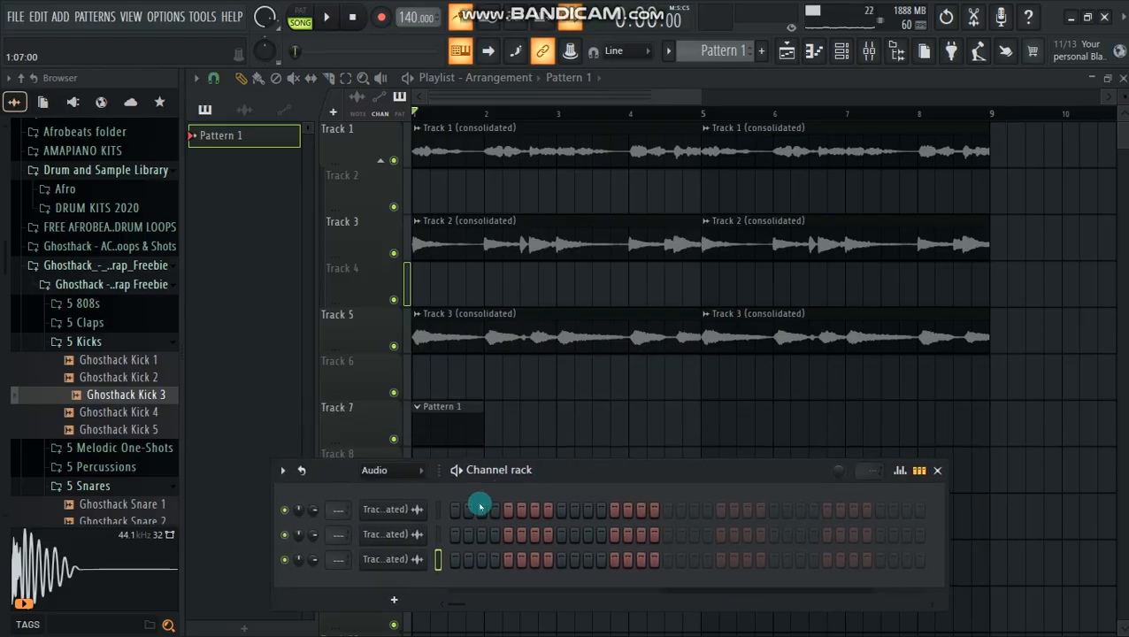
pyautogui.click(375, 472)
pyautogui.click(380, 489)
pyautogui.moveTo(547, 469); pyautogui.dragTo(501, 199)
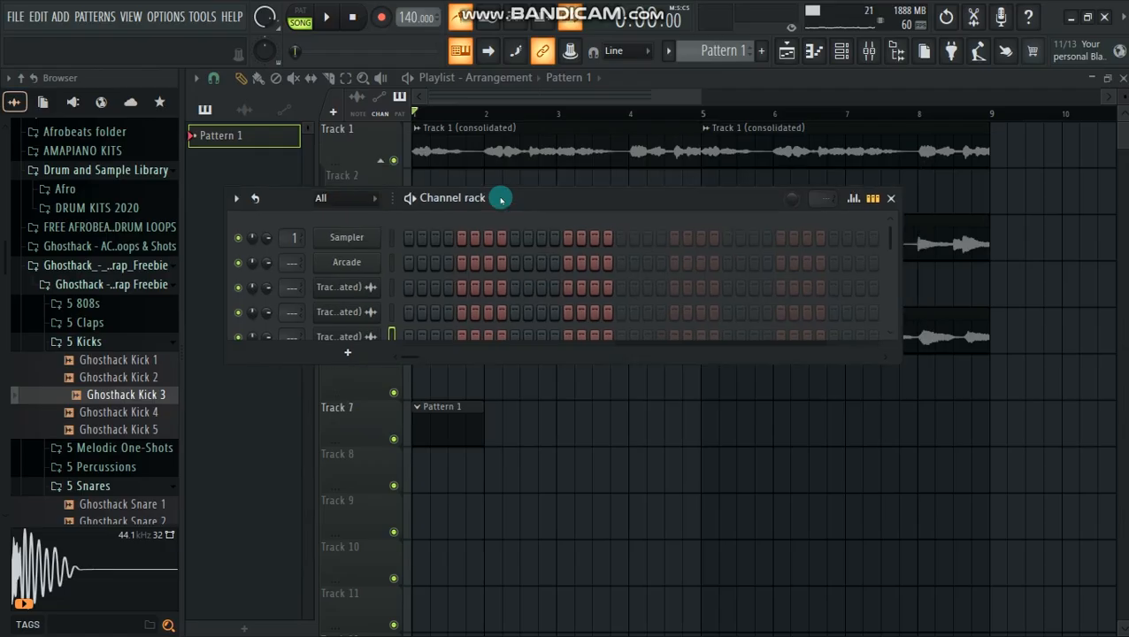
# - Program Ghosthack Clap 2 hits on steps 9 and 25 of Pattern 1 during playback, and widen the channel rack
pyautogui.scroll(-3, 605, 312)
pyautogui.press('space')
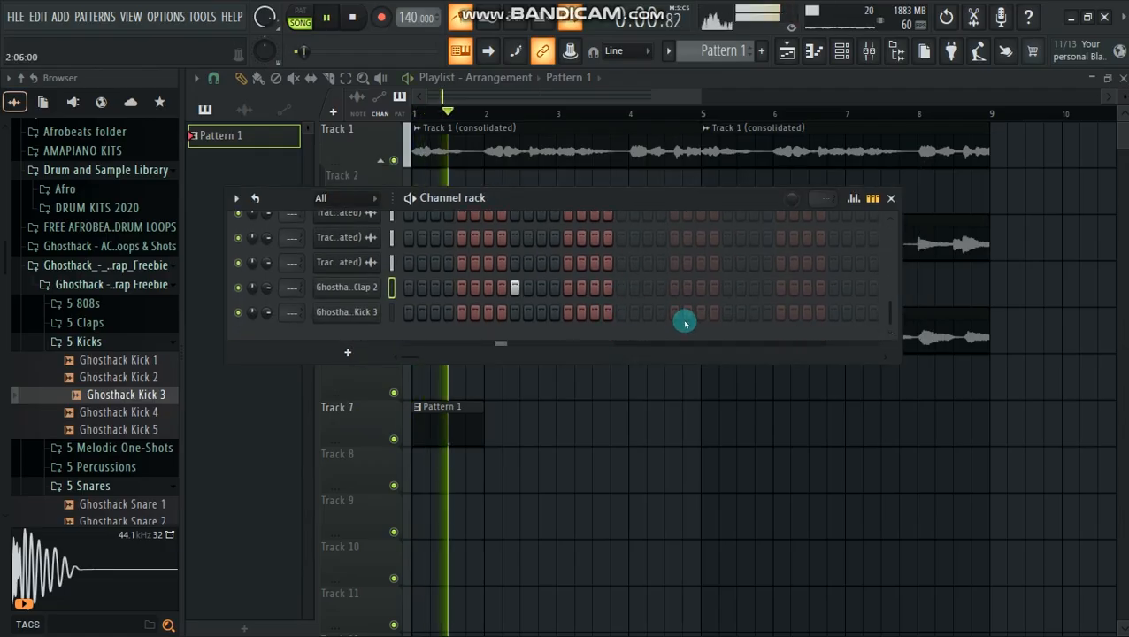
pyautogui.click(727, 287)
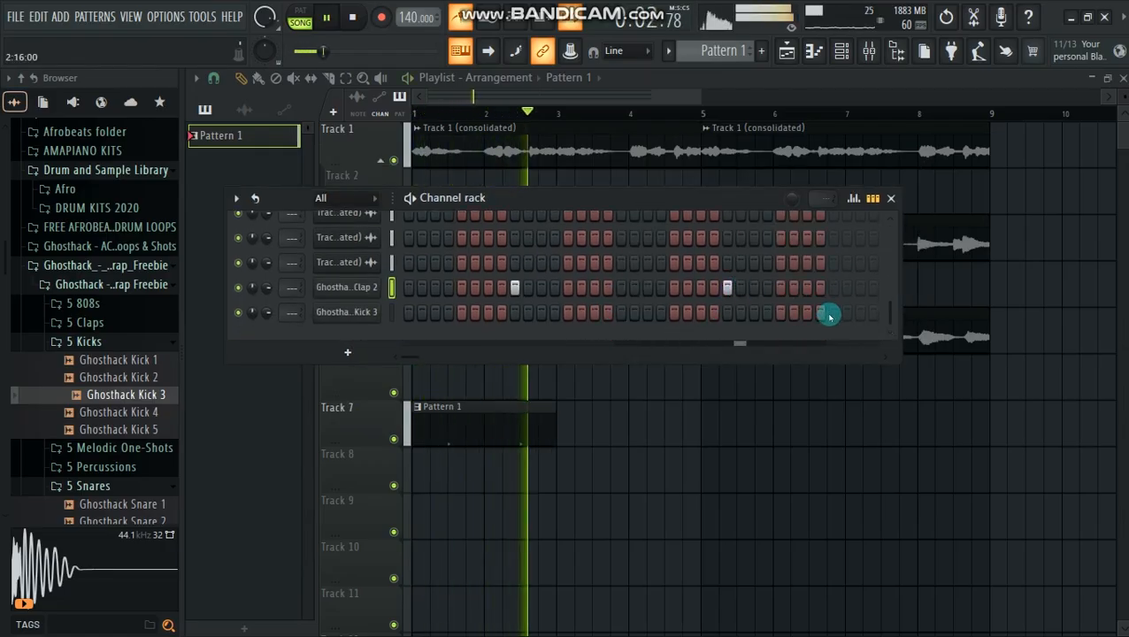
pyautogui.moveTo(900, 312); pyautogui.dragTo(1124, 314)
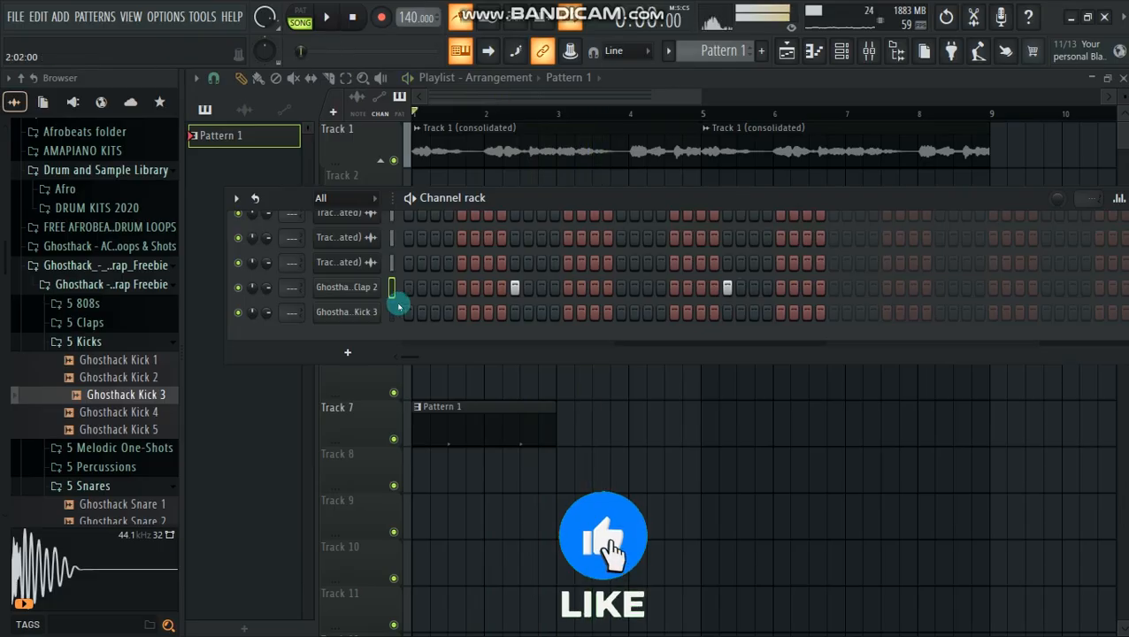
pyautogui.press('space')
# - Duplicate the two-bar Ghosthack Clap 2 notes three times in the piano roll so they run through bar 8
pyautogui.rightClick(333, 286)
pyautogui.click(367, 290)
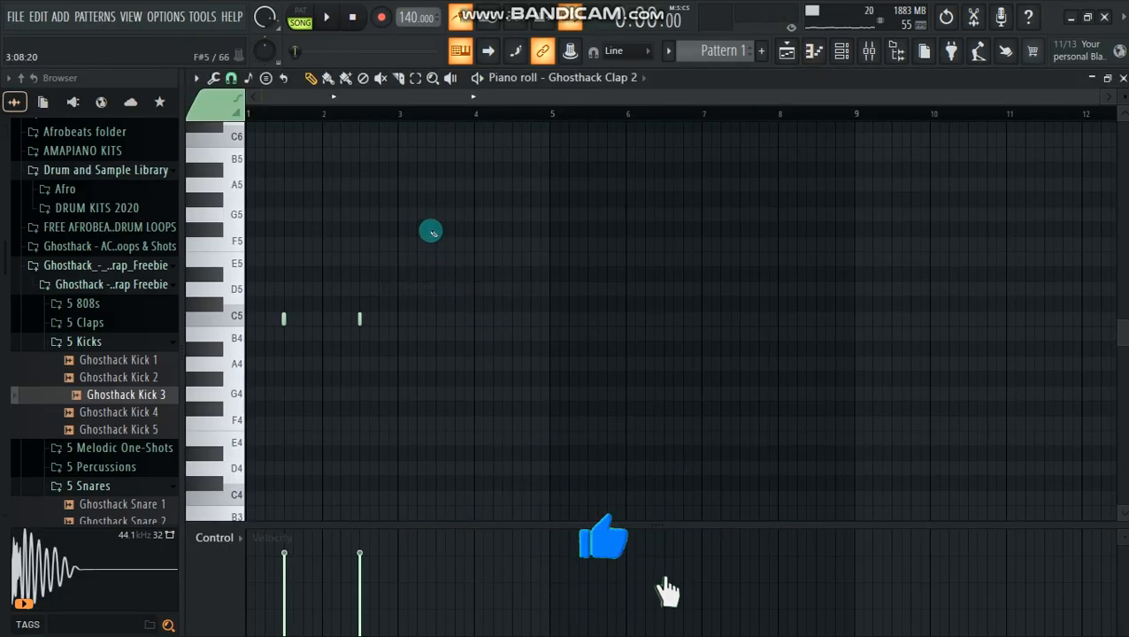
pyautogui.moveTo(398, 115); pyautogui.dragTo(33, 168)
pyautogui.hotkey('ctrl', 'b')
pyautogui.hotkey('ctrl', 'b')
pyautogui.hotkey('ctrl', 'b')
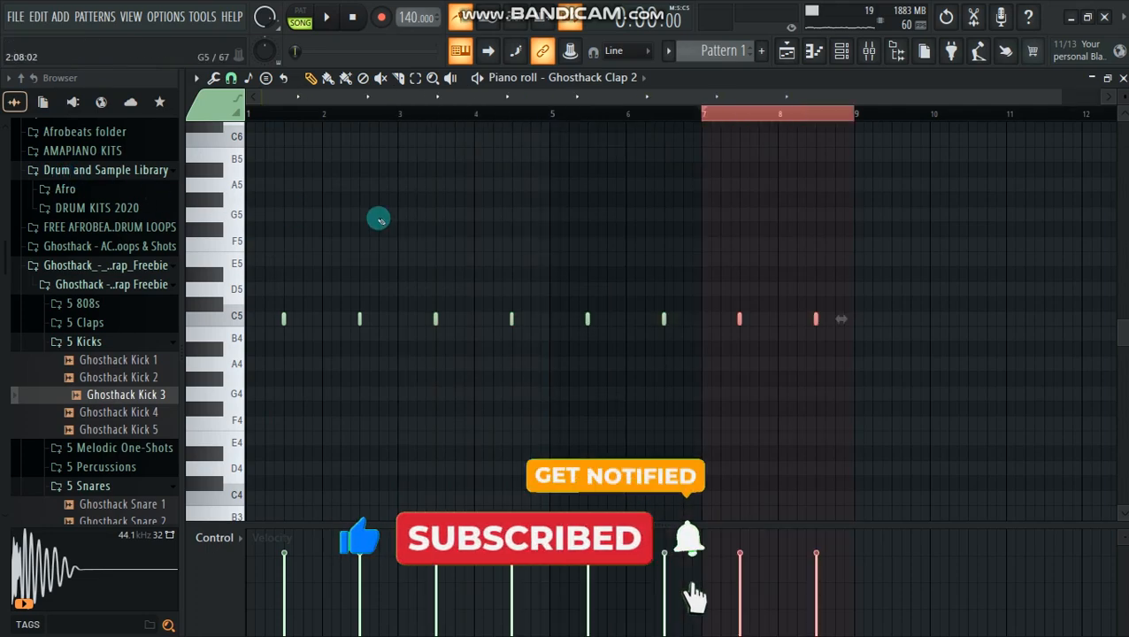
pyautogui.click(251, 116)
pyautogui.click(242, 115)
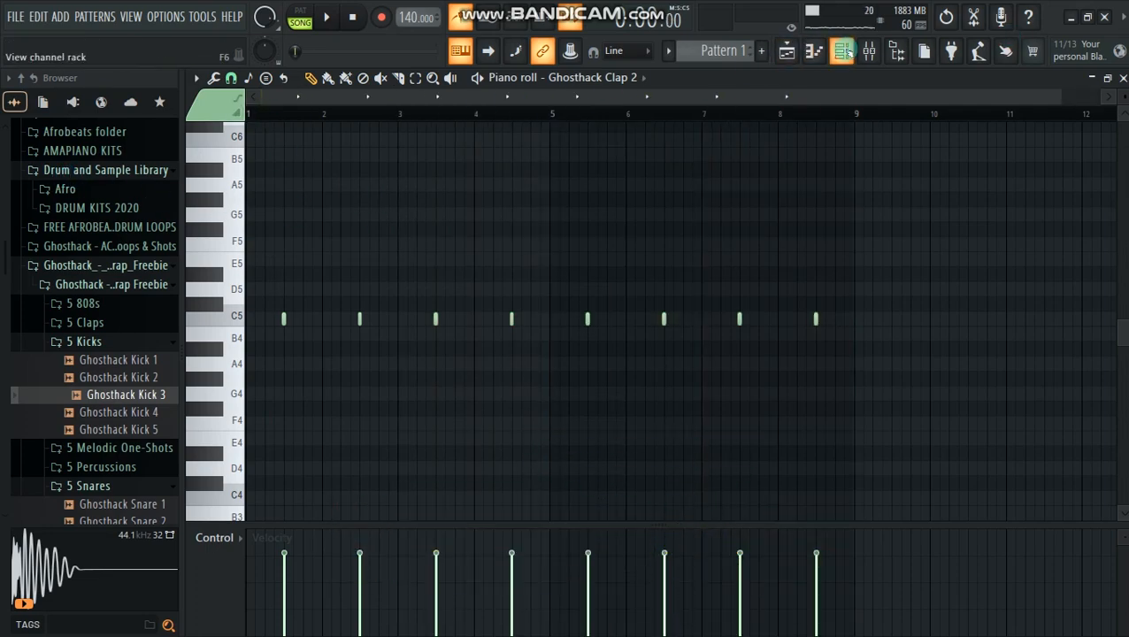
# - Play the playlist from the start to hear the clap pattern with the three melodic loops
pyautogui.click(786, 55)
pyautogui.press('F5')
pyautogui.press('space')
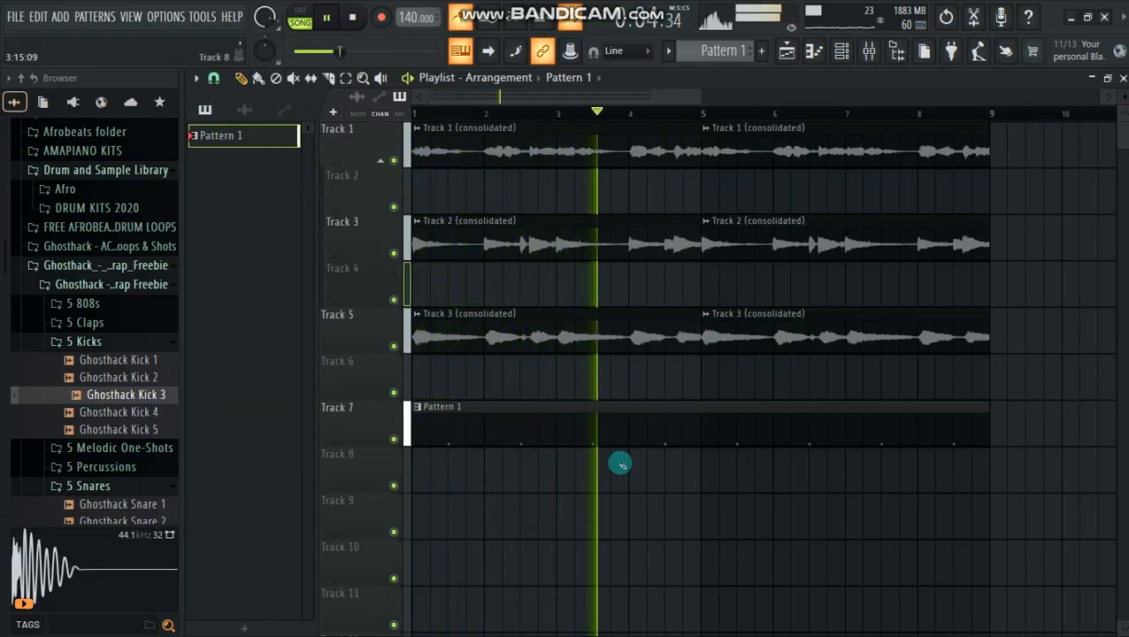
pyautogui.moveTo(179, 351); pyautogui.dragTo(71, 340)
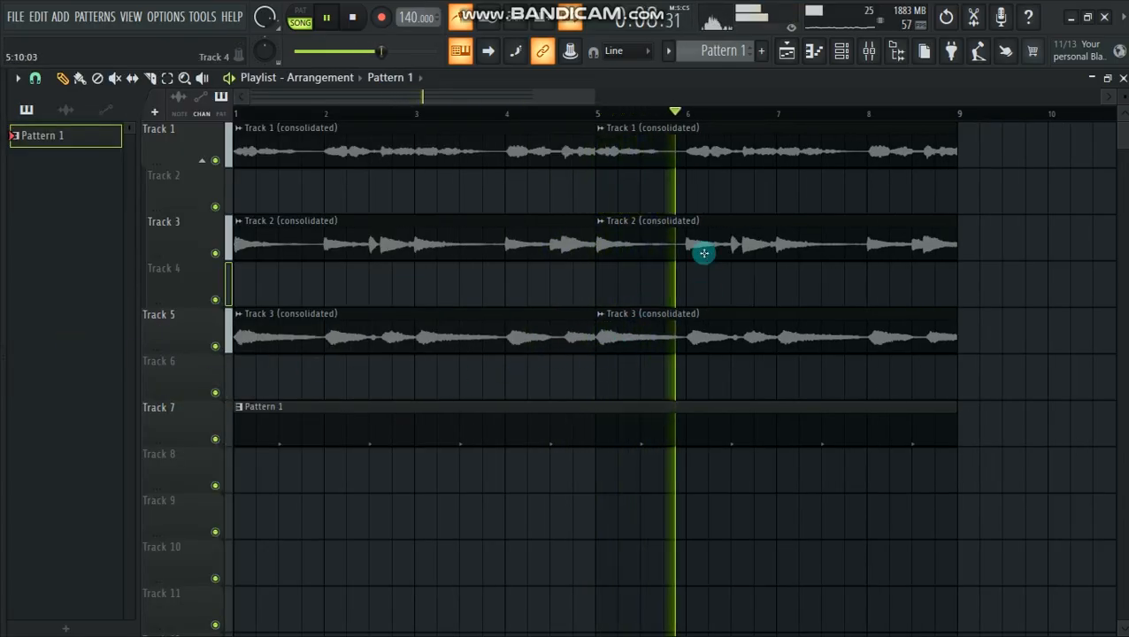
pyautogui.press('space')
pyautogui.moveTo(589, 94); pyautogui.dragTo(615, 93)
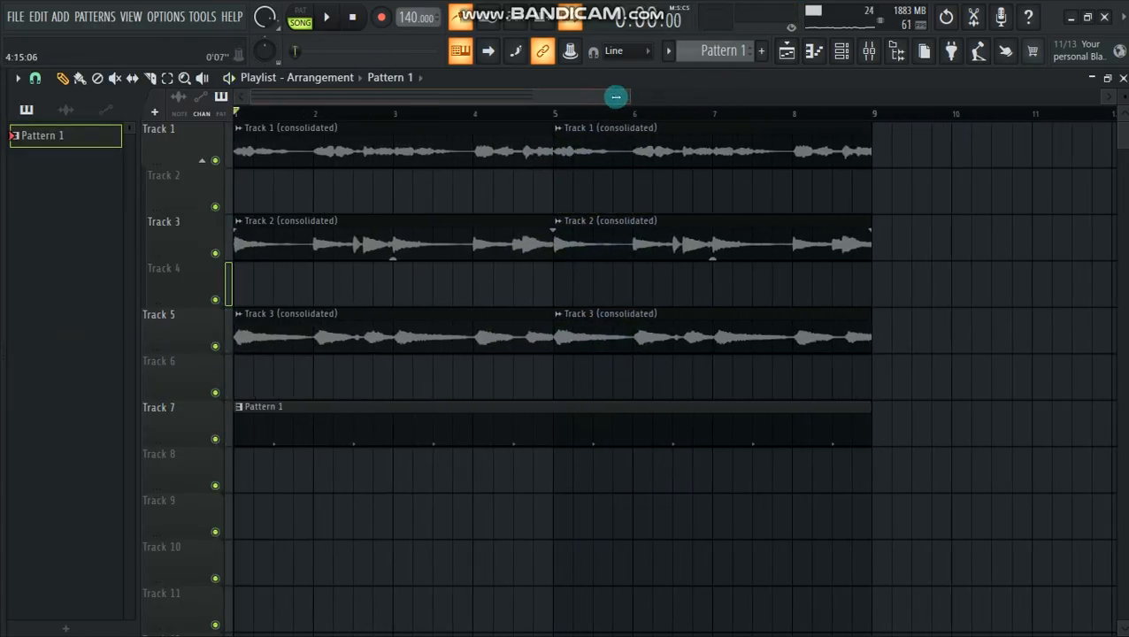
# - Collapse the 5 Kicks and 5 Snares folders and audition JEB HH (3), JEB HH (4) and JEB OH (1) in the HATZ folder
pyautogui.moveTo(8, 357); pyautogui.dragTo(168, 359)
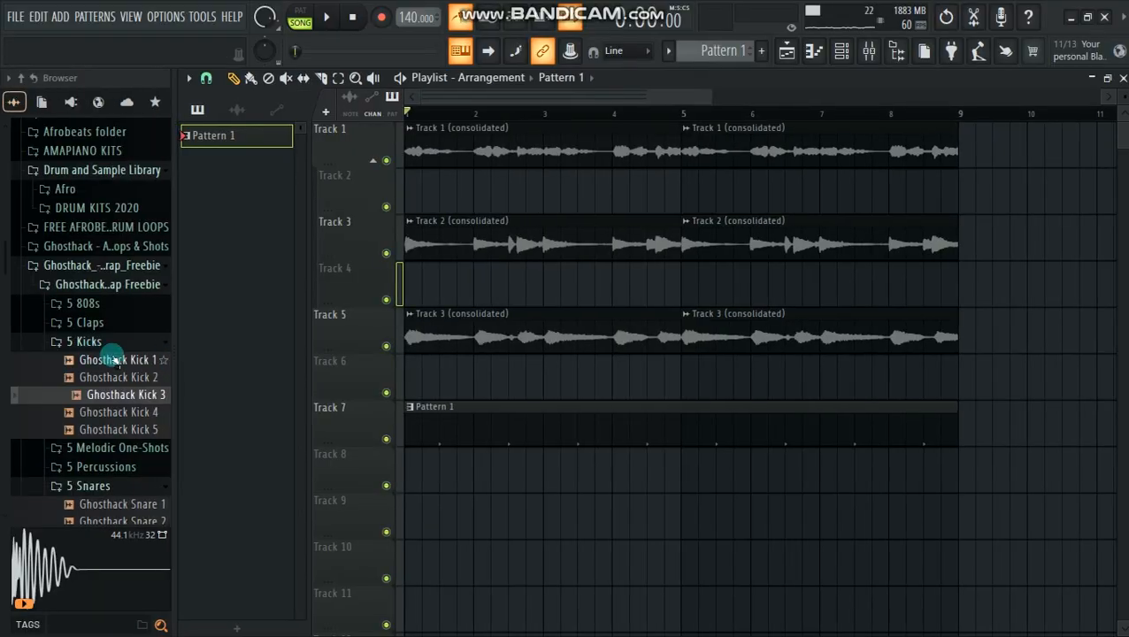
pyautogui.click(89, 342)
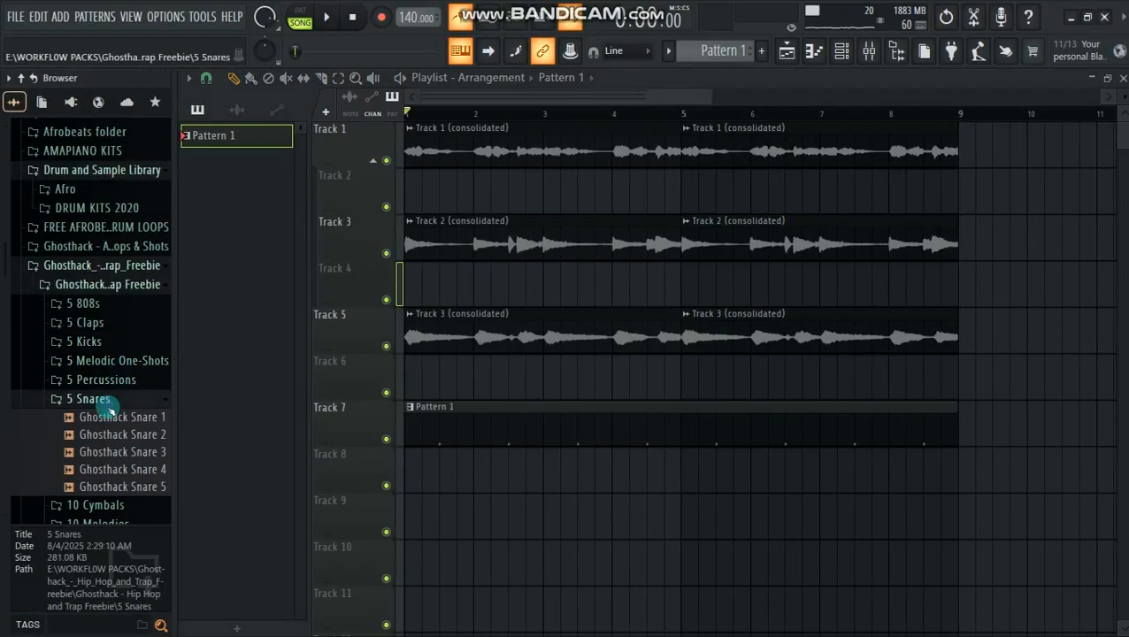
pyautogui.click(102, 399)
pyautogui.scroll(-5, 113, 477)
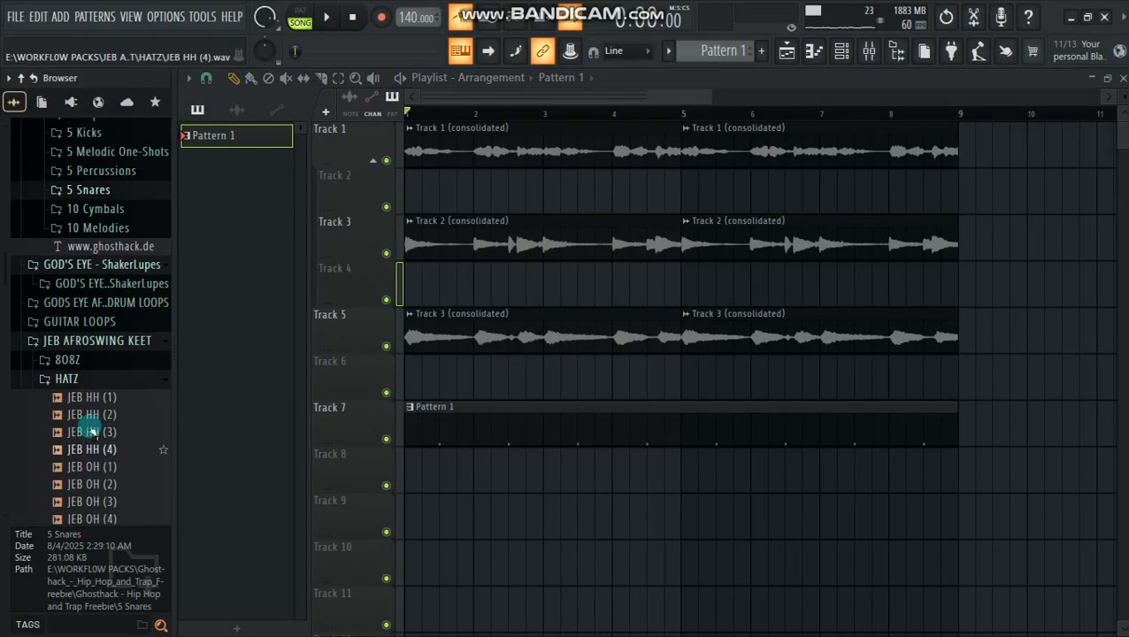
pyautogui.click(91, 430)
pyautogui.scroll(-3, 95, 447)
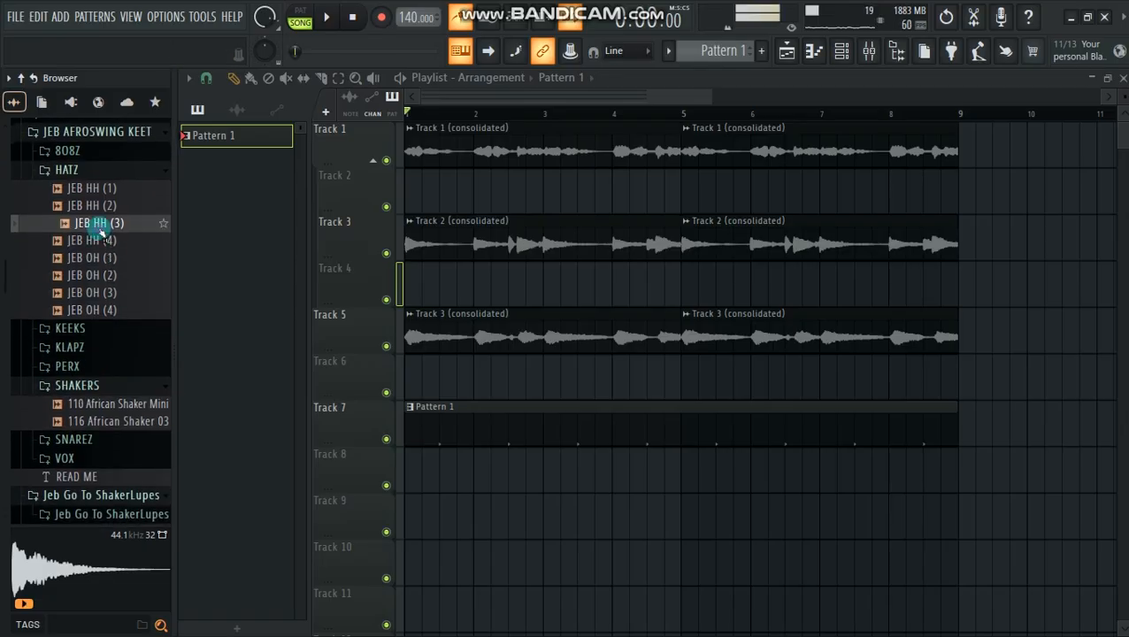
pyautogui.click(100, 240)
pyautogui.click(95, 256)
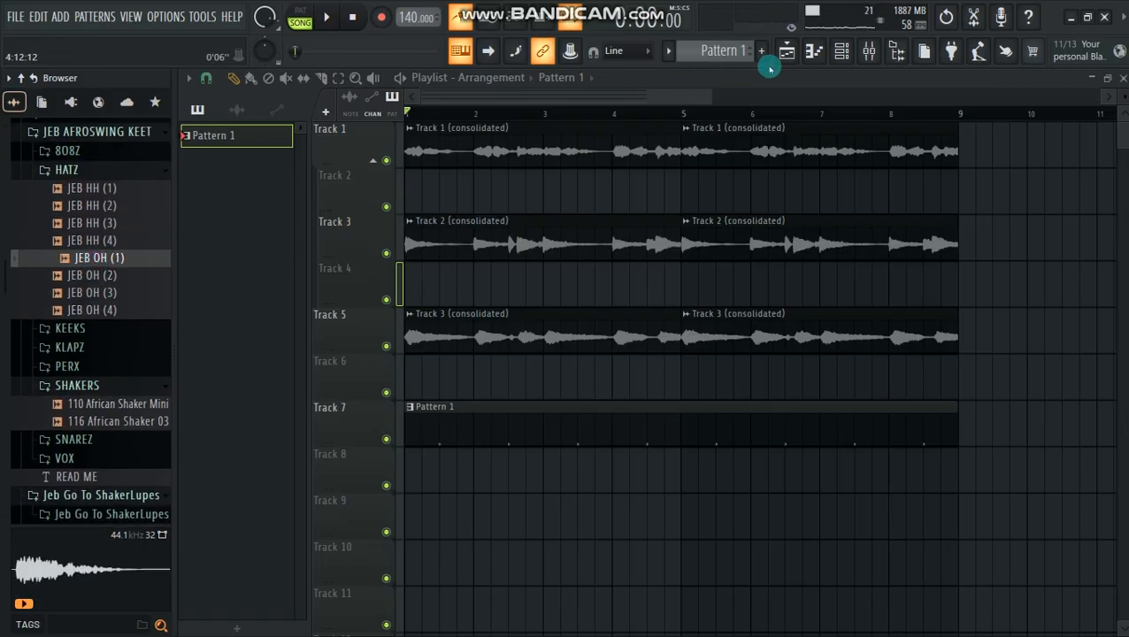
# - Switch to Pattern 2 and place its clip at bar 1 of Track 8
pyautogui.scroll(1, 714, 59)
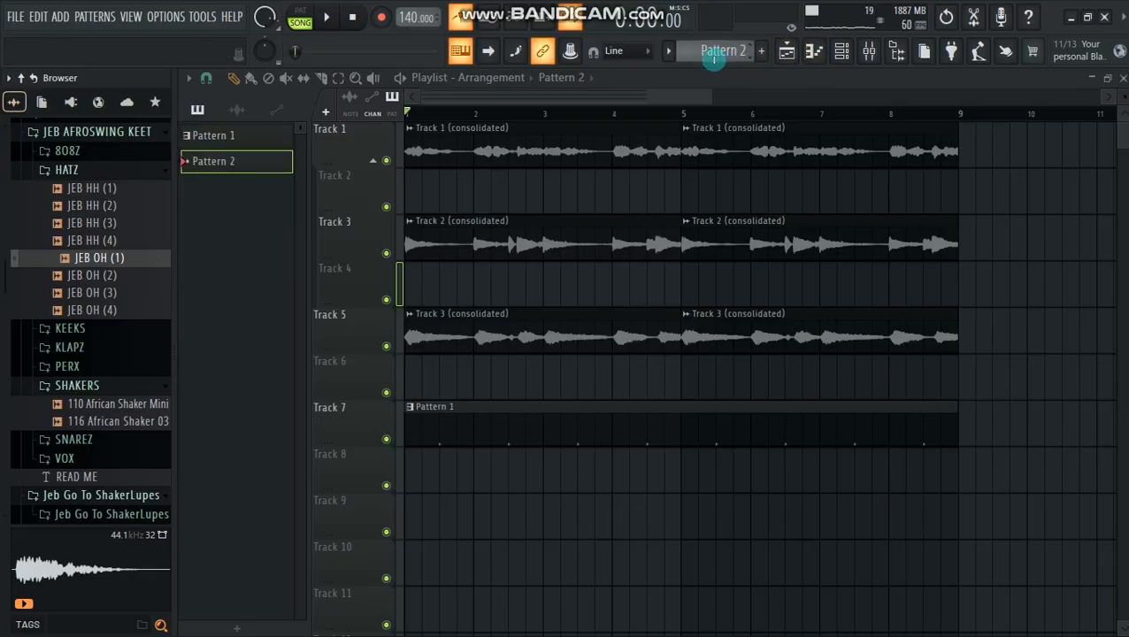
pyautogui.click(417, 473)
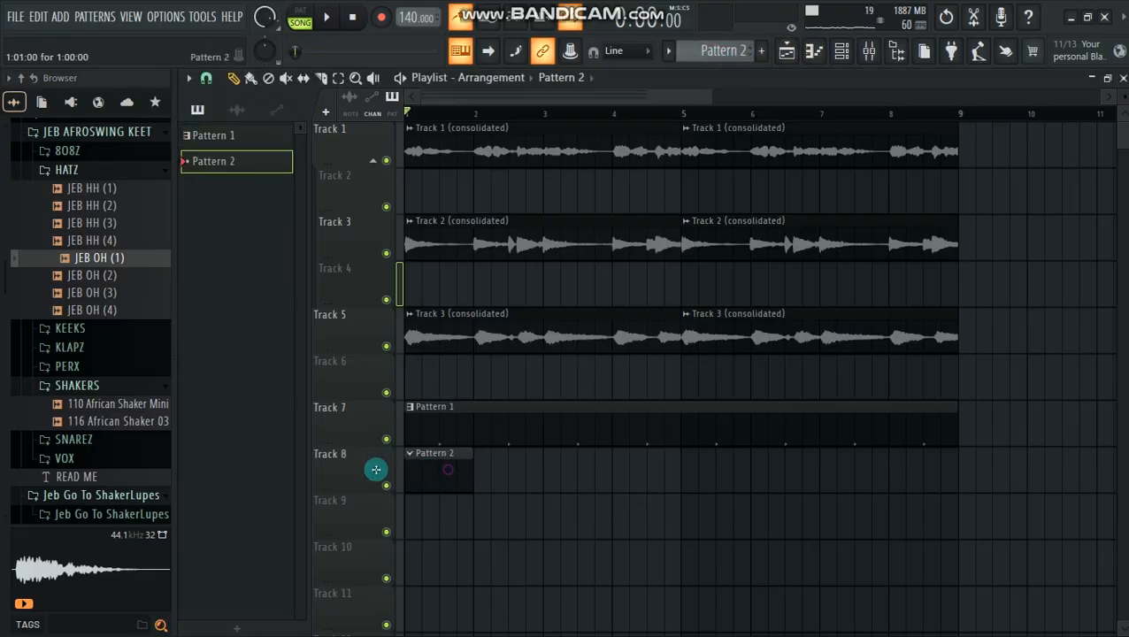
# - Add JEB OH (1) as a new channel, fill each 2 steps in Pattern 2, and play it back briefly
pyautogui.click(841, 57)
pyautogui.moveTo(99, 257); pyautogui.dragTo(342, 411)
pyautogui.rightClick(341, 412)
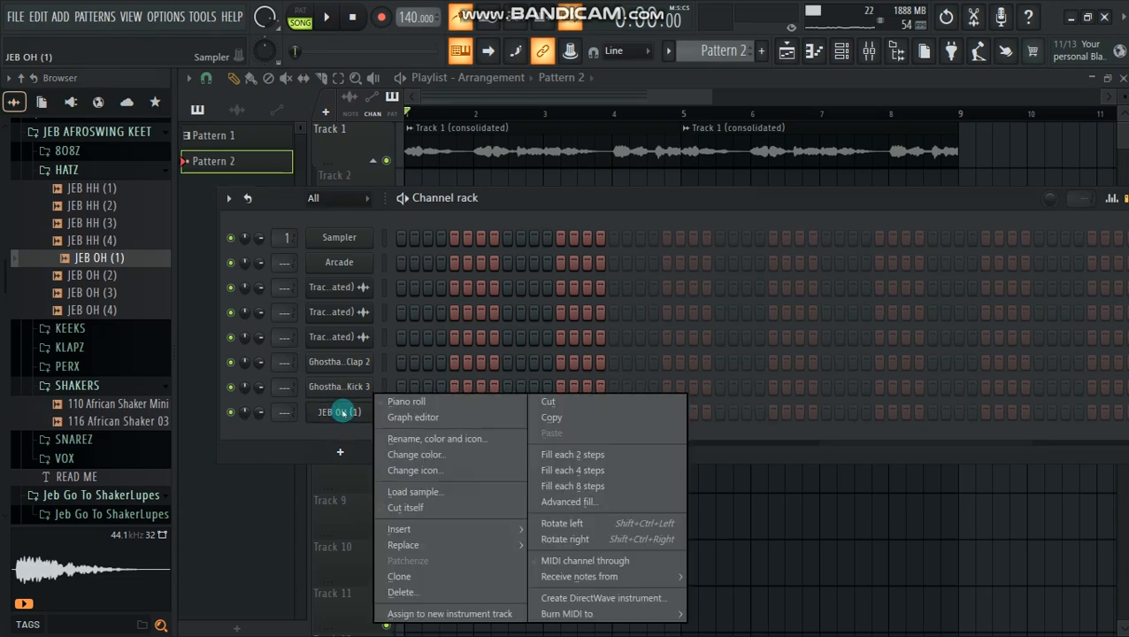
pyautogui.click(574, 455)
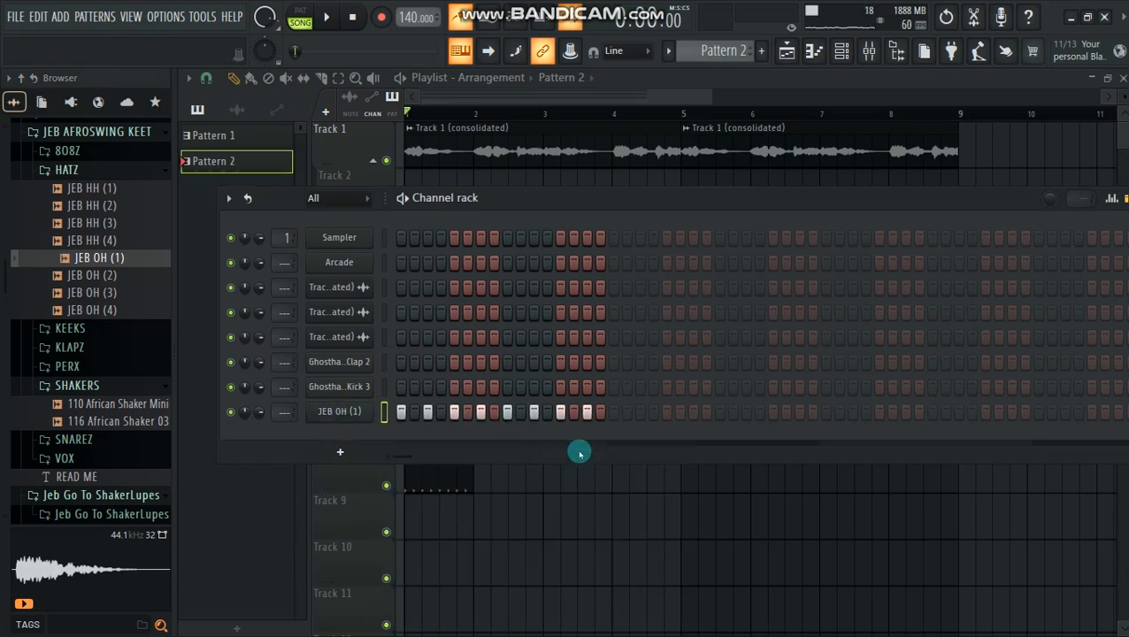
pyautogui.press('space')
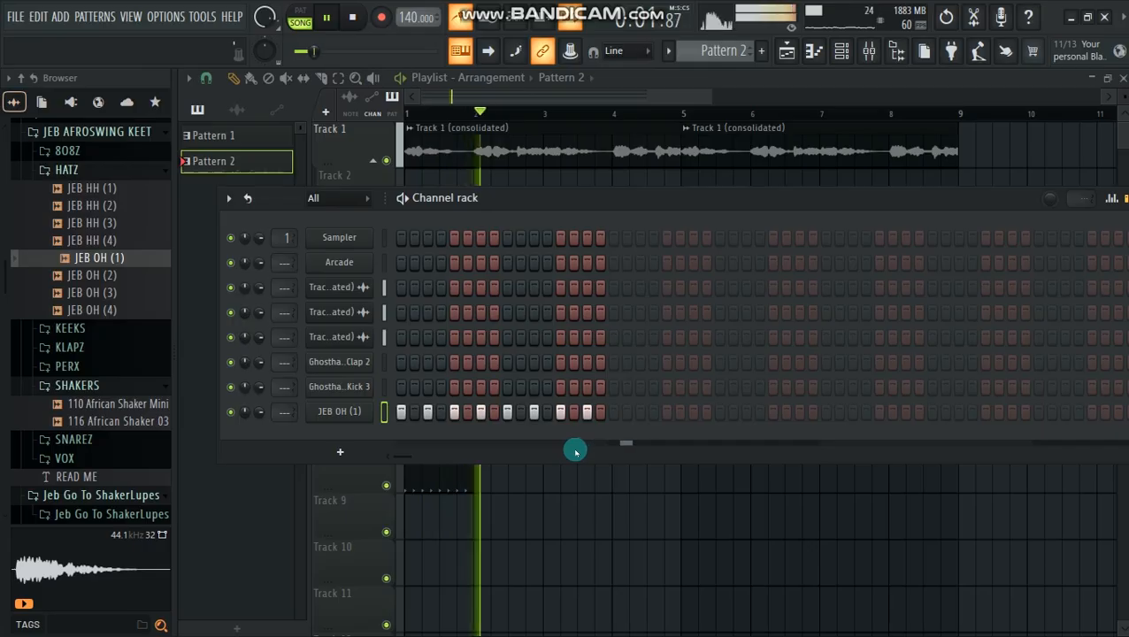
pyautogui.press('space')
# - Duplicate the one-bar JEB OH (1) notes three times in the piano roll so they run through bar 4
pyautogui.rightClick(338, 411)
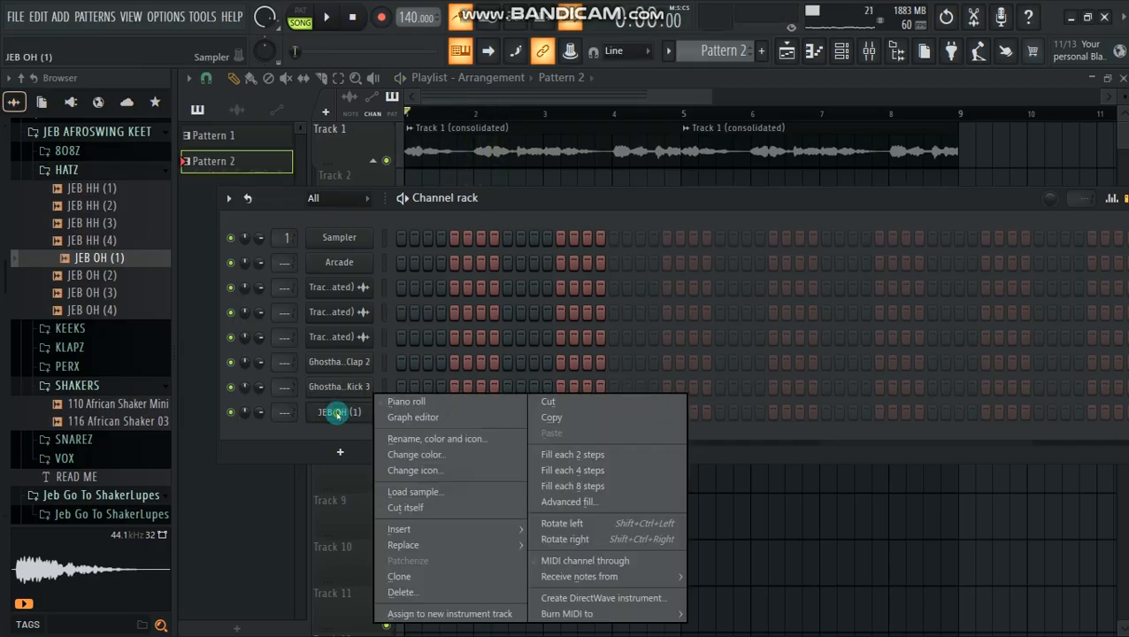
pyautogui.click(419, 396)
pyautogui.moveTo(314, 119); pyautogui.dragTo(239, 115)
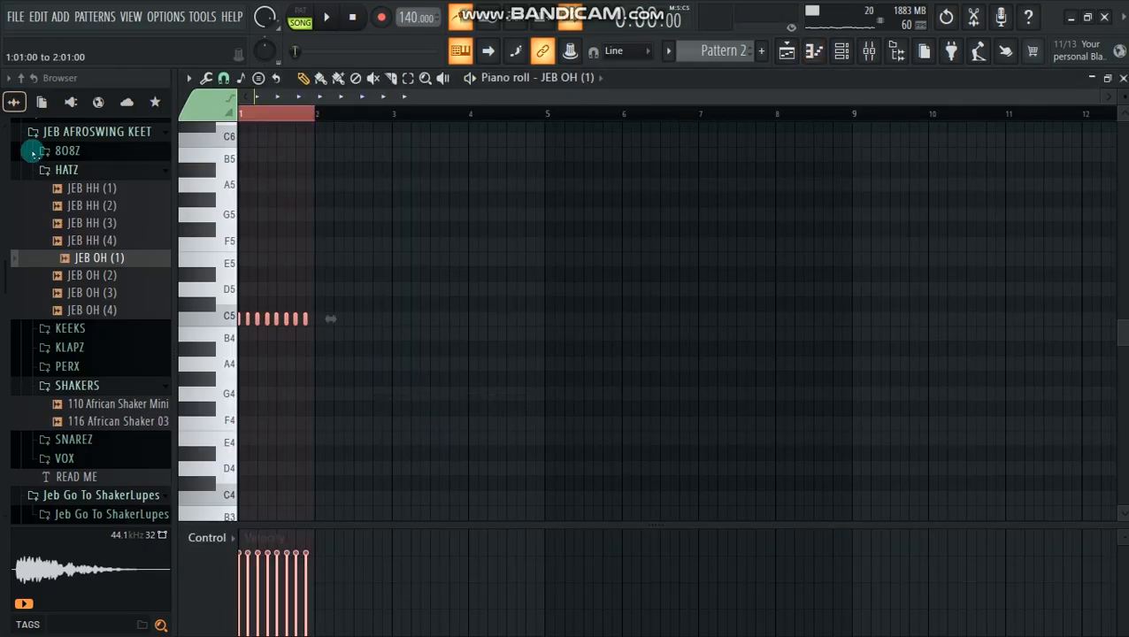
pyautogui.hotkey('ctrl', 'b')
pyautogui.hotkey('ctrl', 'b')
pyautogui.hotkey('ctrl', 'b')
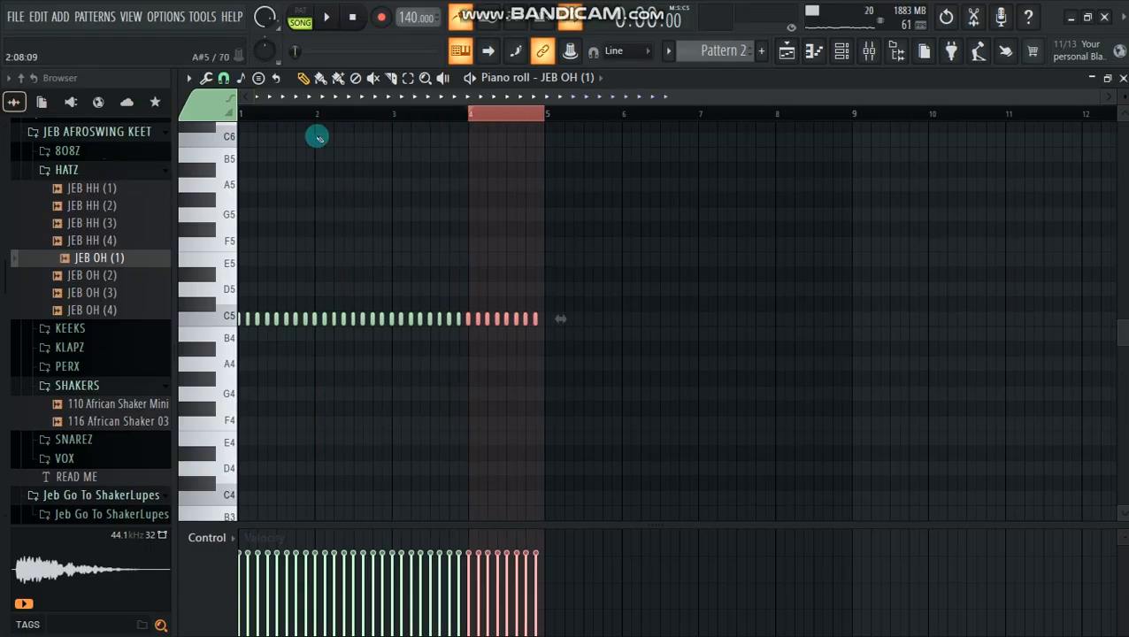
pyautogui.keyDown('ctrl'); pyautogui.click(248, 115); pyautogui.keyUp('ctrl')
# - Lower the JEB OH (1) channel volume in the channel rack and play the arrangement to check the balance
pyautogui.click(841, 52)
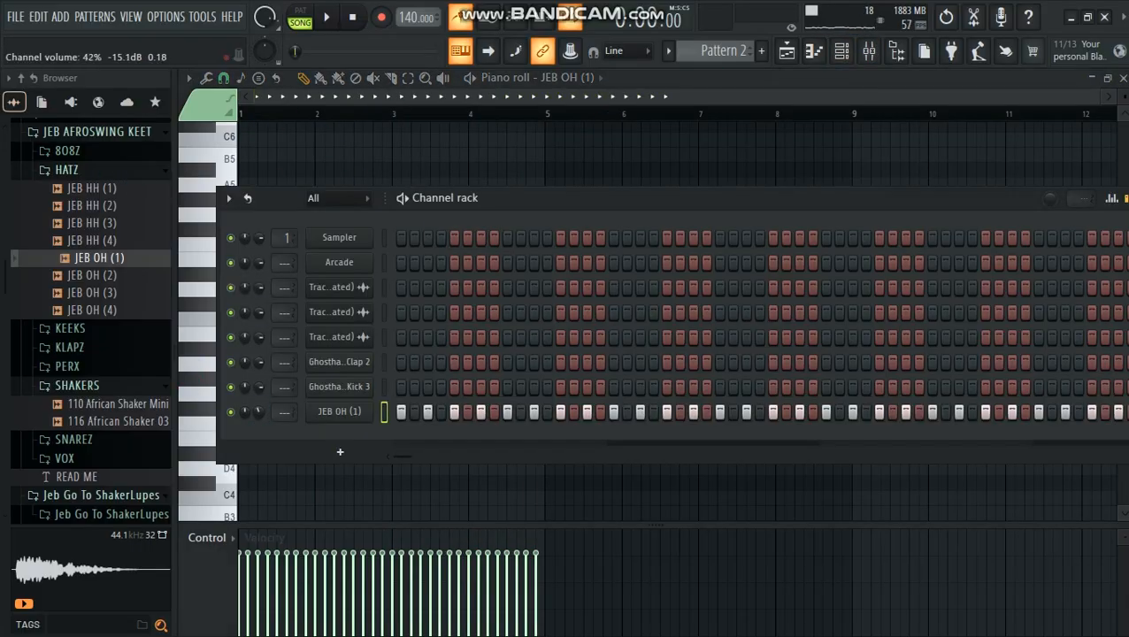
pyautogui.press('space')
pyautogui.press('space')
pyautogui.press('space')
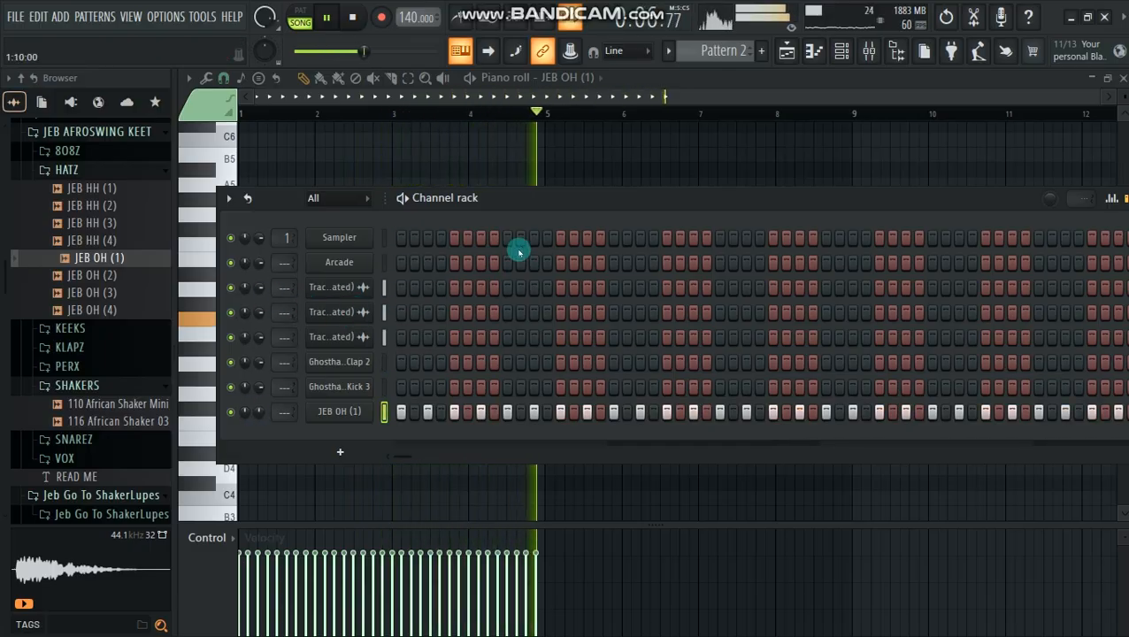
# - Stop playback, return to the playlist, and duplicate the bar 5 to 8 audio clips on Tracks 1, 3 and 5 to bar 9
pyautogui.press('space')
pyautogui.click(839, 51)
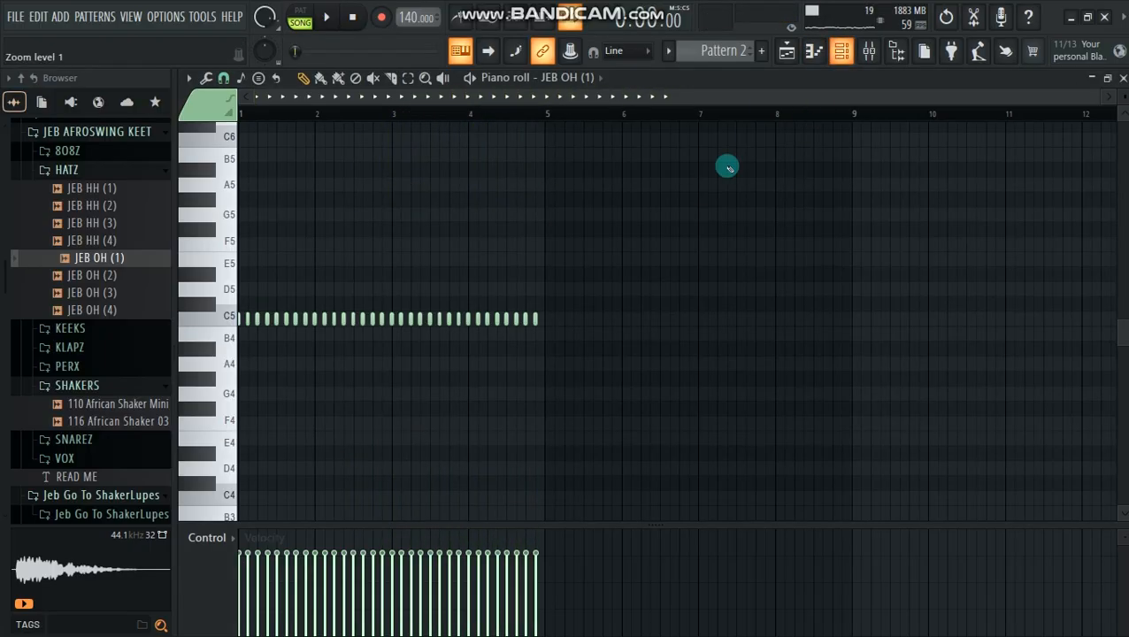
pyautogui.click(777, 56)
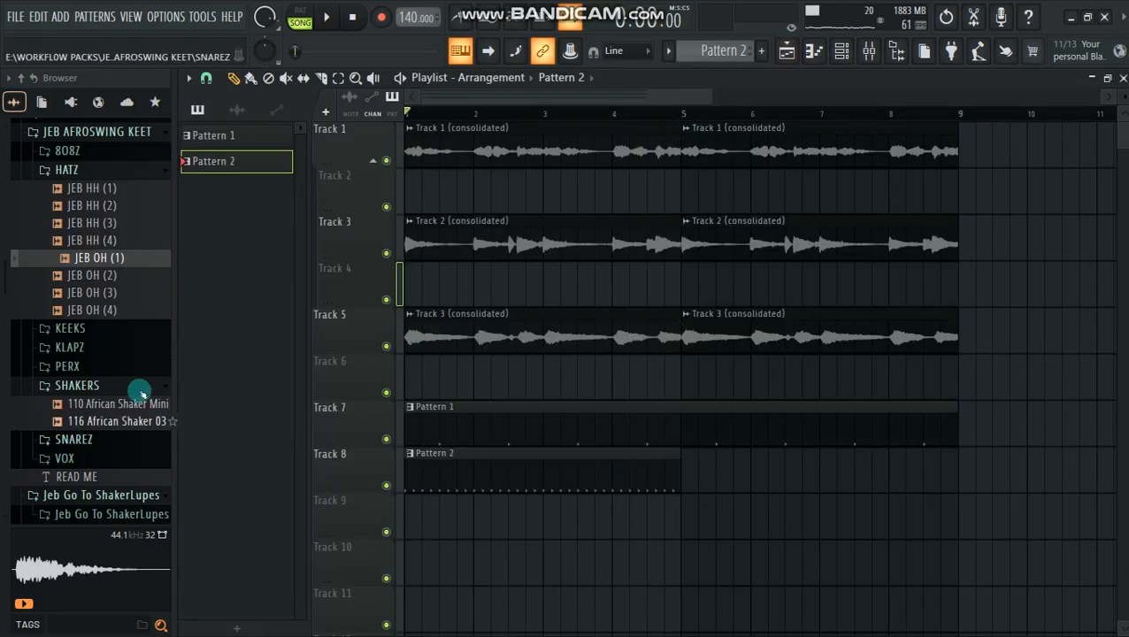
pyautogui.moveTo(171, 363); pyautogui.dragTo(3, 361)
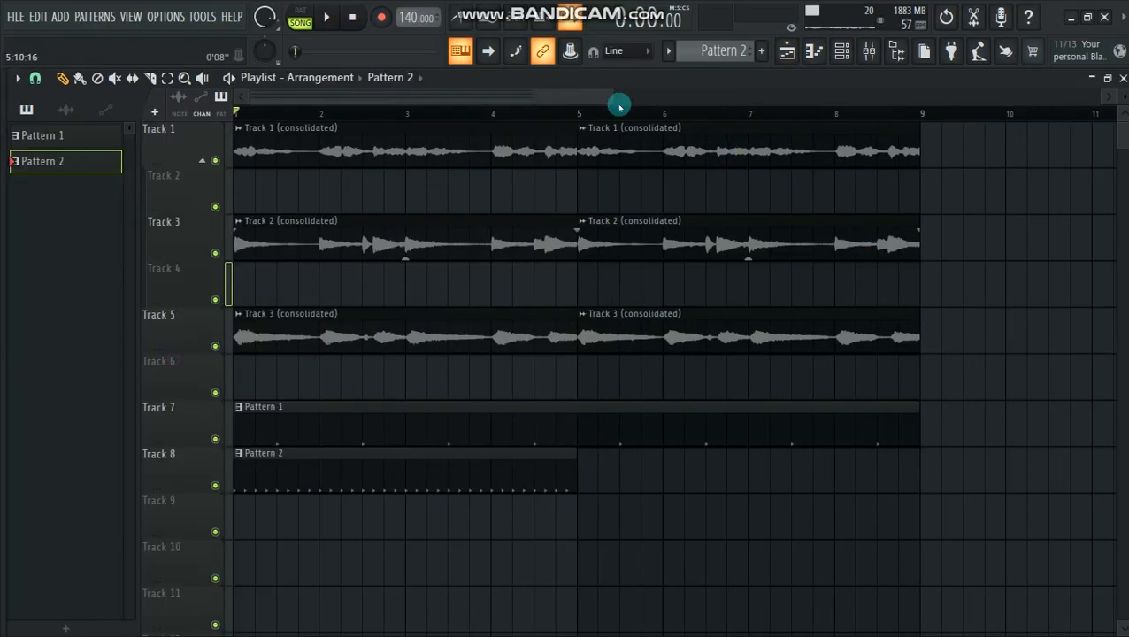
pyautogui.moveTo(611, 99); pyautogui.dragTo(858, 103)
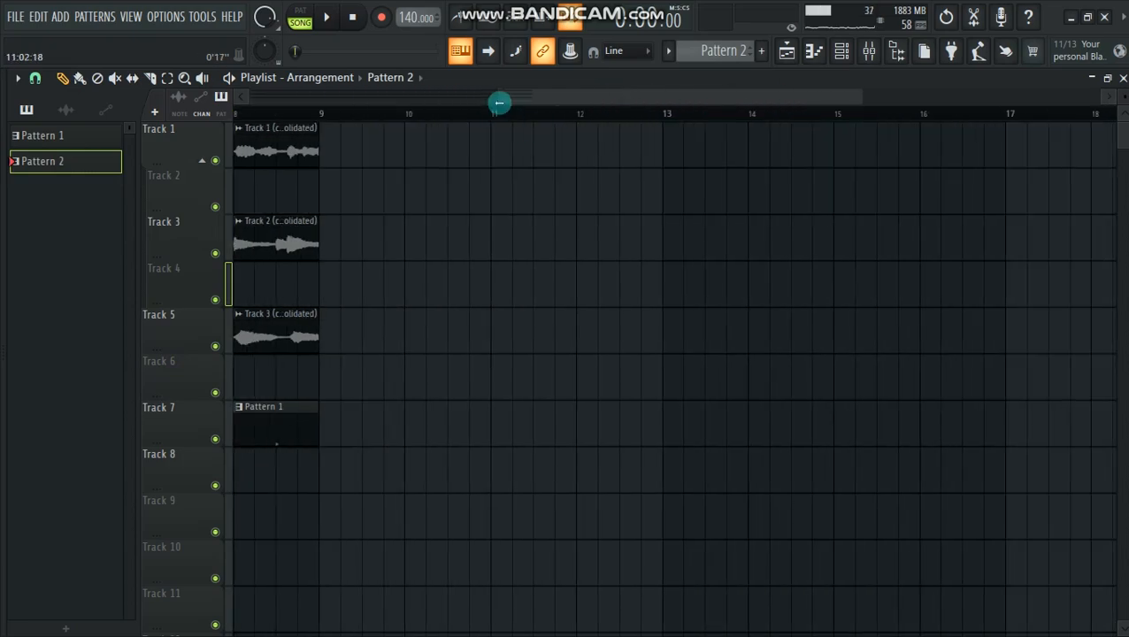
pyautogui.click(497, 96)
pyautogui.moveTo(682, 155); pyautogui.dragTo(531, 337)
pyautogui.hotkey('ctrl', 'b')
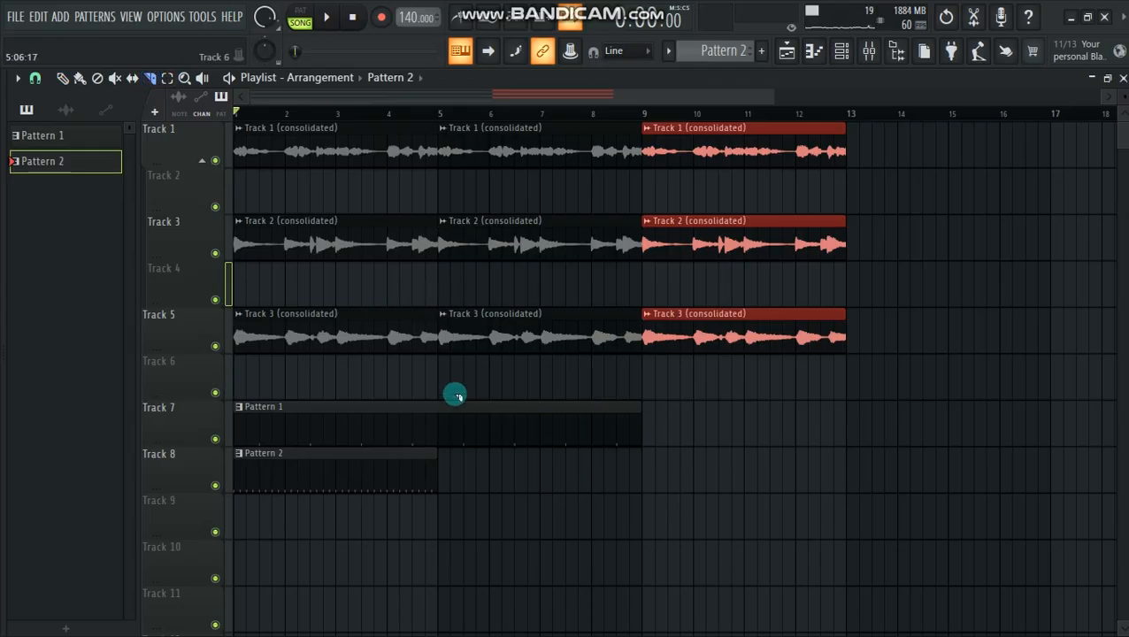
# - Split the Pattern 1 clip on Track 7 at bar 5 and place another Pattern 1 clip at bar 9
pyautogui.moveTo(434, 538); pyautogui.dragTo(433, 539)
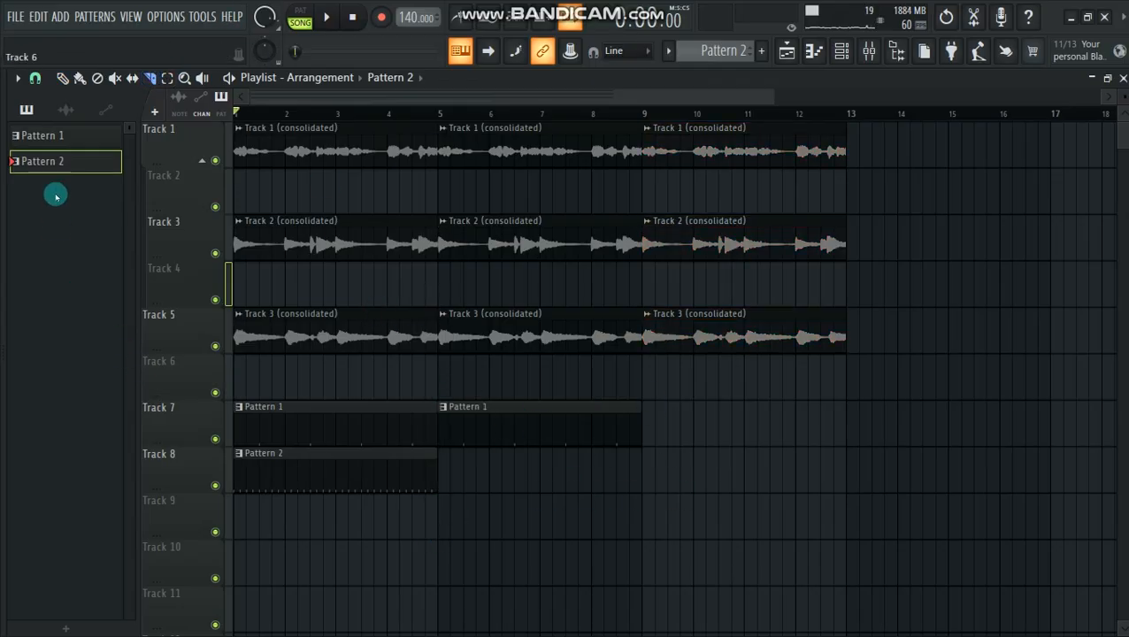
pyautogui.click(567, 418)
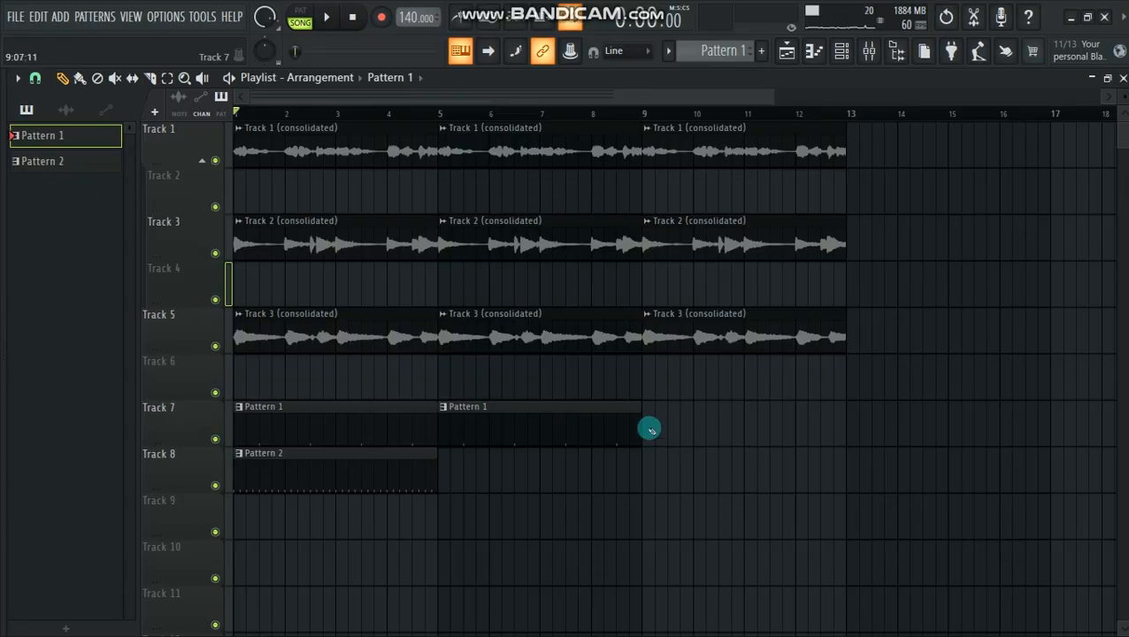
pyautogui.click(658, 430)
# - Place a Pattern 2 clip at bar 5 of Track 8 and delete the Pattern 1 and Pattern 2 clips from bars 1 to 4
pyautogui.click(404, 474)
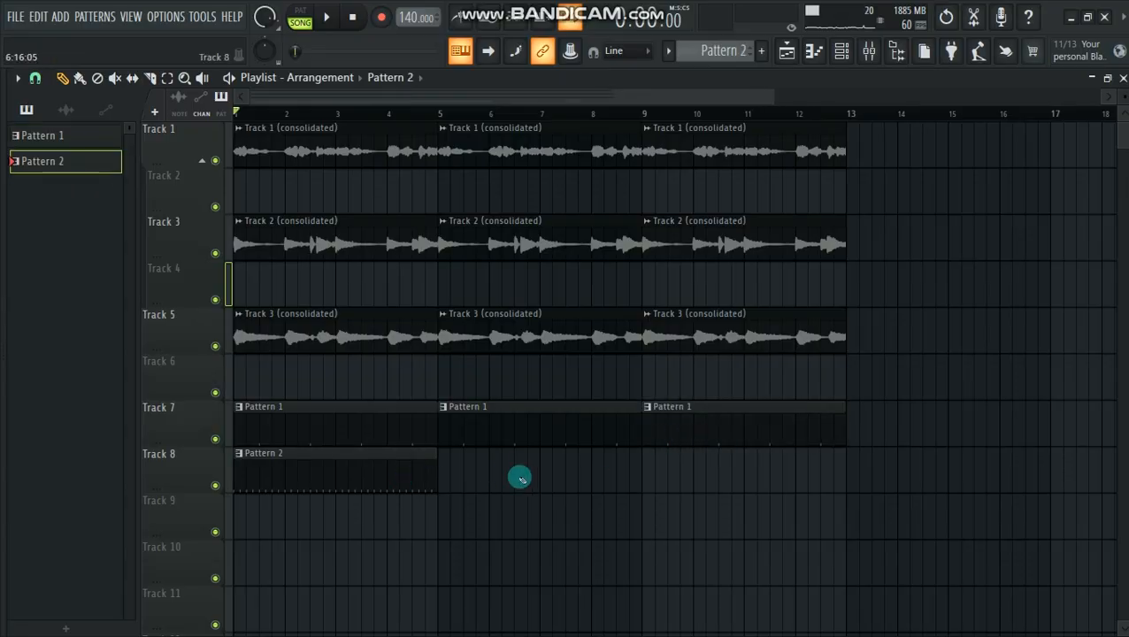
pyautogui.click(440, 469)
pyautogui.rightClick(406, 469)
pyautogui.rightClick(390, 428)
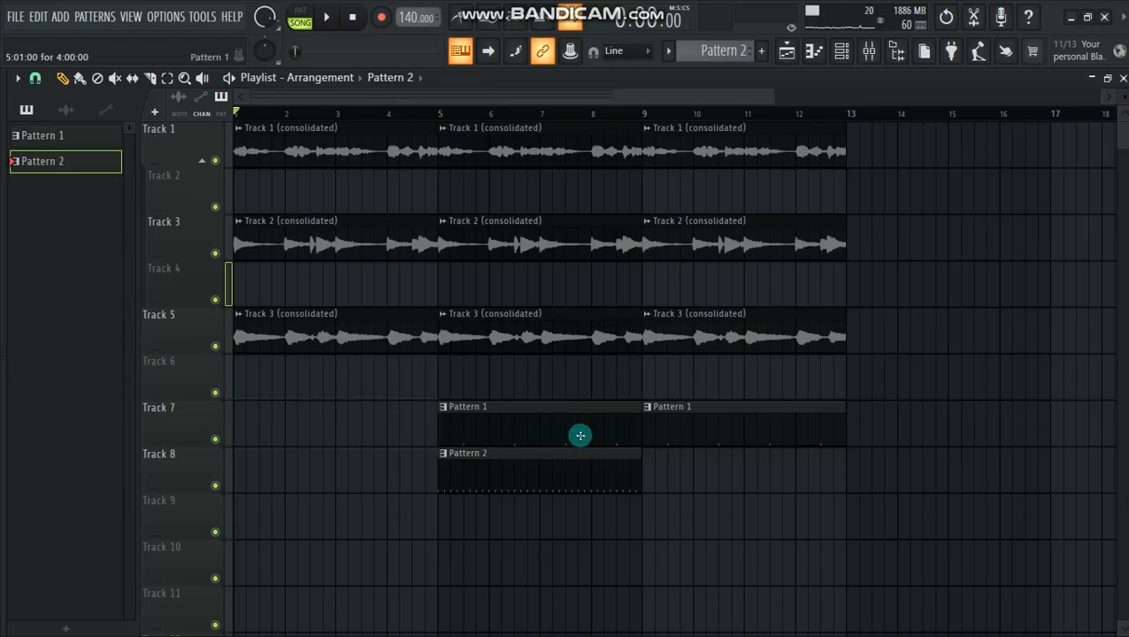
# - Duplicate the bar 9 to 12 audio and Pattern 1 clips to bar 13, and place a Pattern 3 clip at bar 9 of Track 9
pyautogui.moveTo(878, 149); pyautogui.dragTo(710, 424)
pyautogui.hotkey('ctrl', 'b')
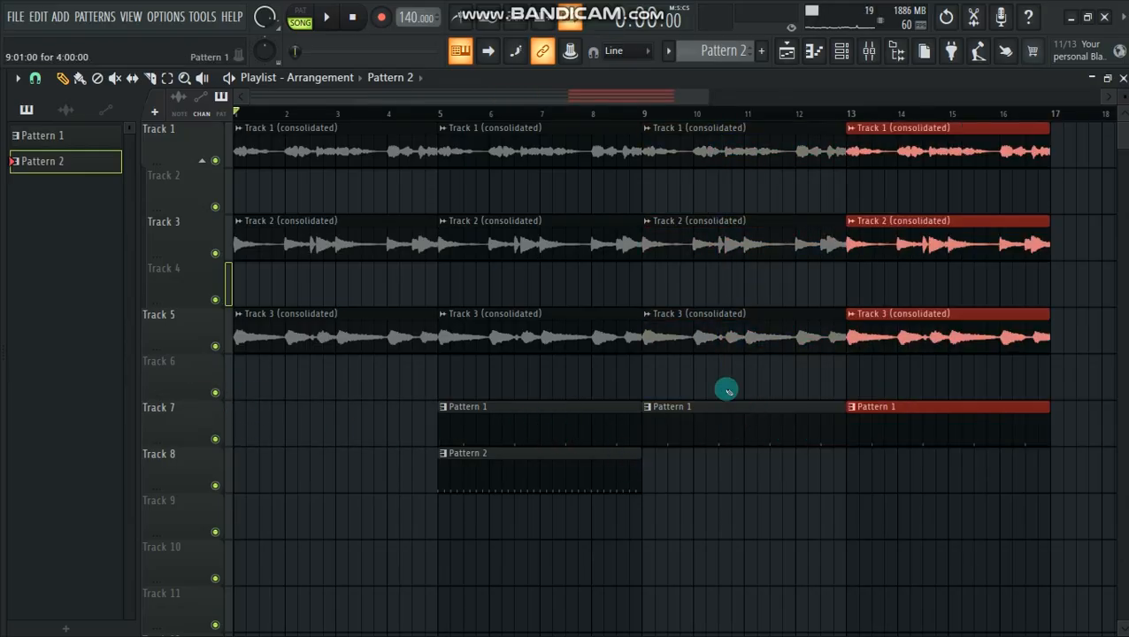
pyautogui.moveTo(706, 96); pyautogui.dragTo(799, 96)
pyautogui.click(978, 185)
pyautogui.rightClick(982, 187)
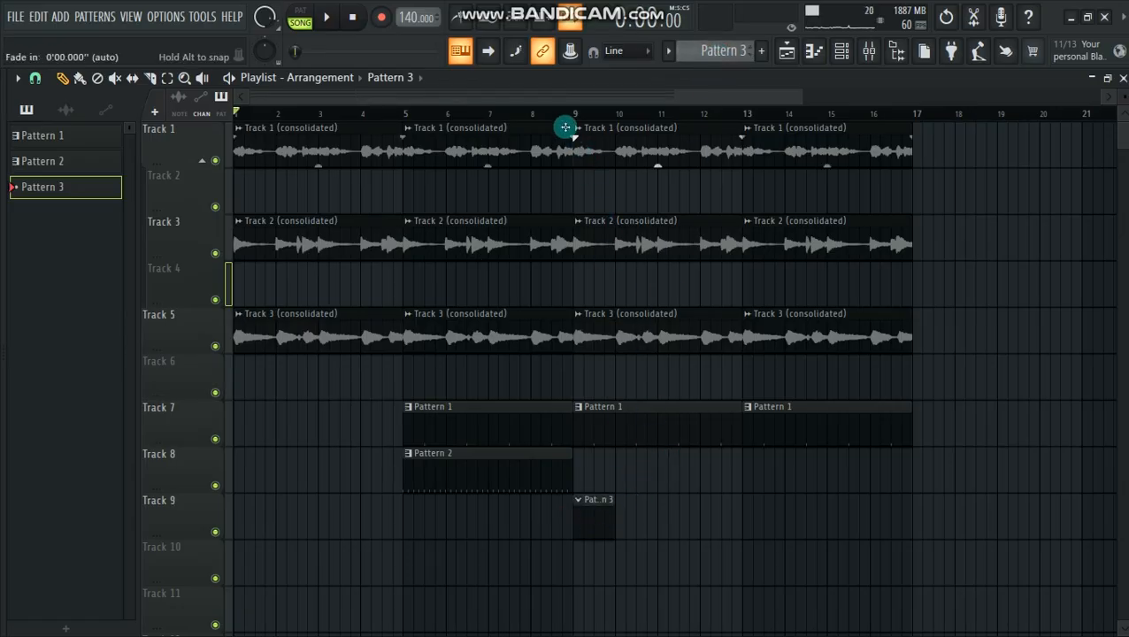
# - Start a Ghosthack Kick 3 part in Pattern 3's piano roll with a C5 note on the first step of bar 1
pyautogui.click(842, 51)
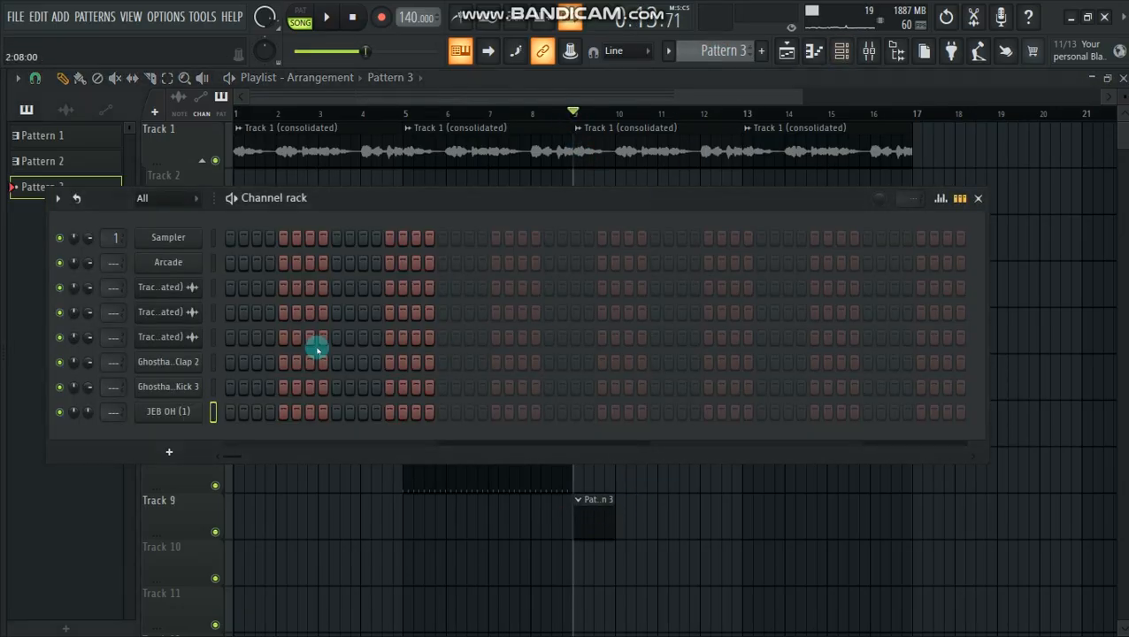
pyautogui.rightClick(195, 387)
pyautogui.click(266, 387)
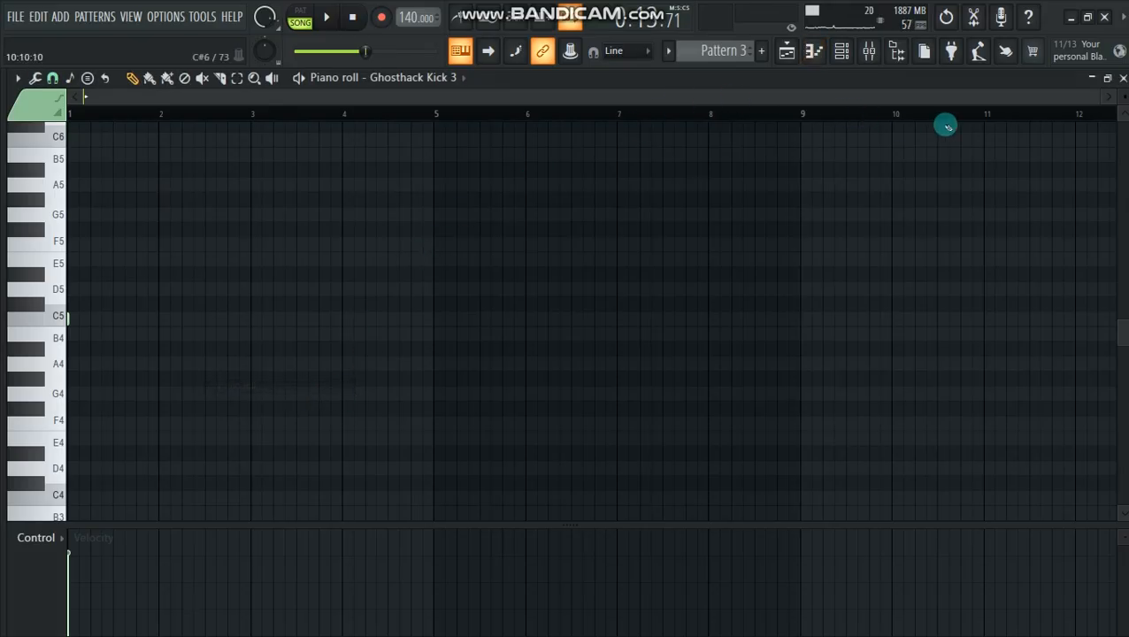
pyautogui.moveTo(1098, 103); pyautogui.dragTo(587, 101)
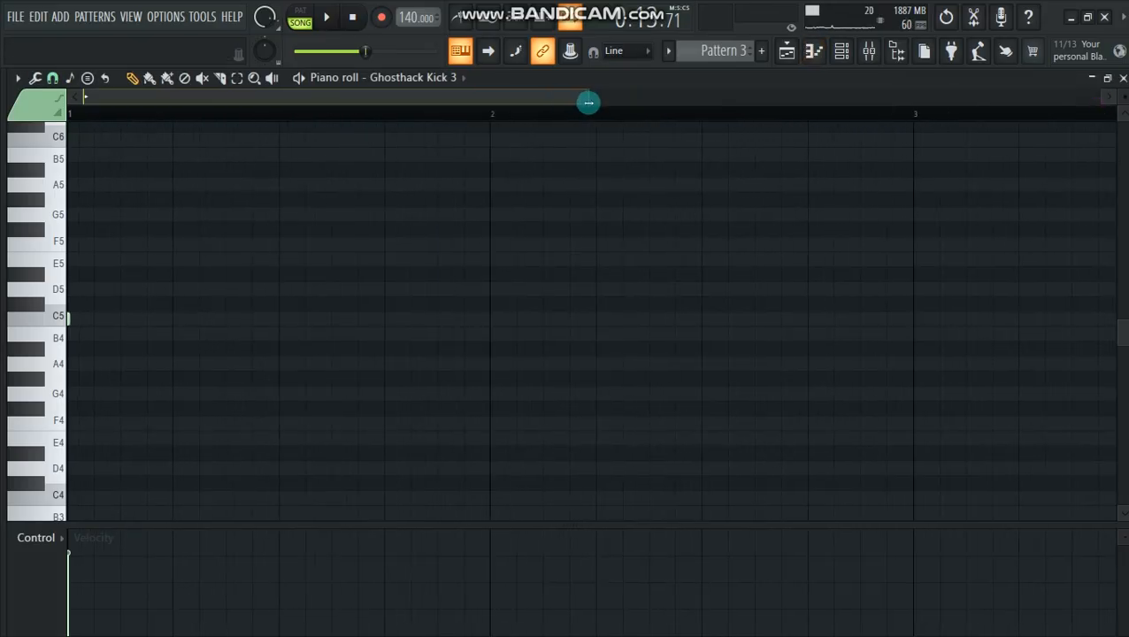
# - Add a C5 kick note on step 15 of bar 1, raise both kick notes to full velocity, and play them back
pyautogui.press('space')
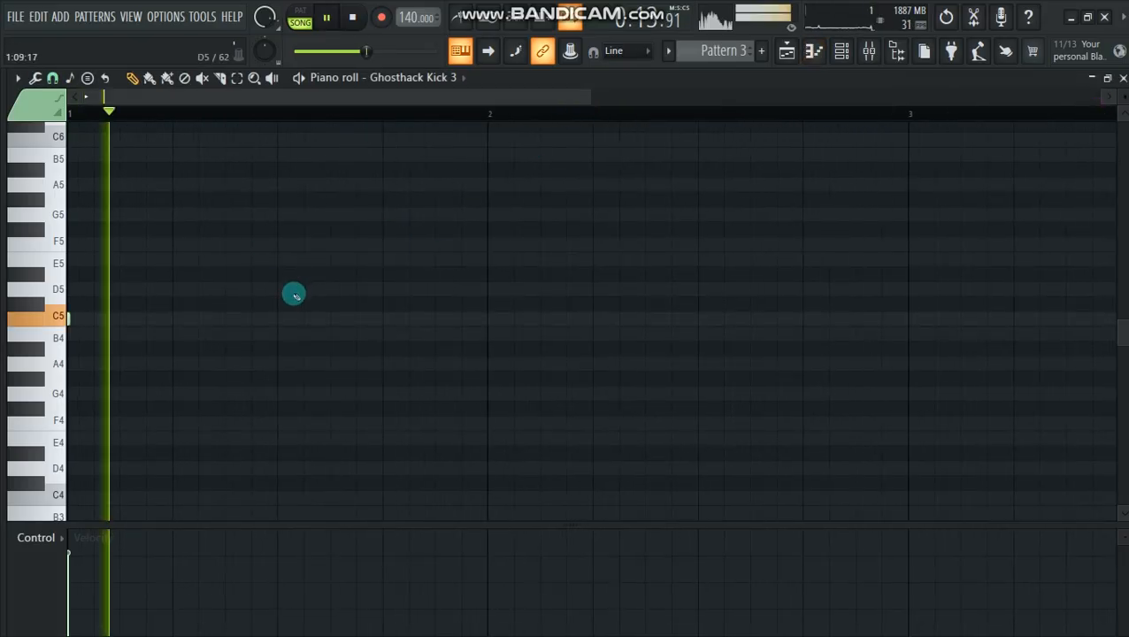
pyautogui.press('space')
pyautogui.click(435, 323)
pyautogui.press('space')
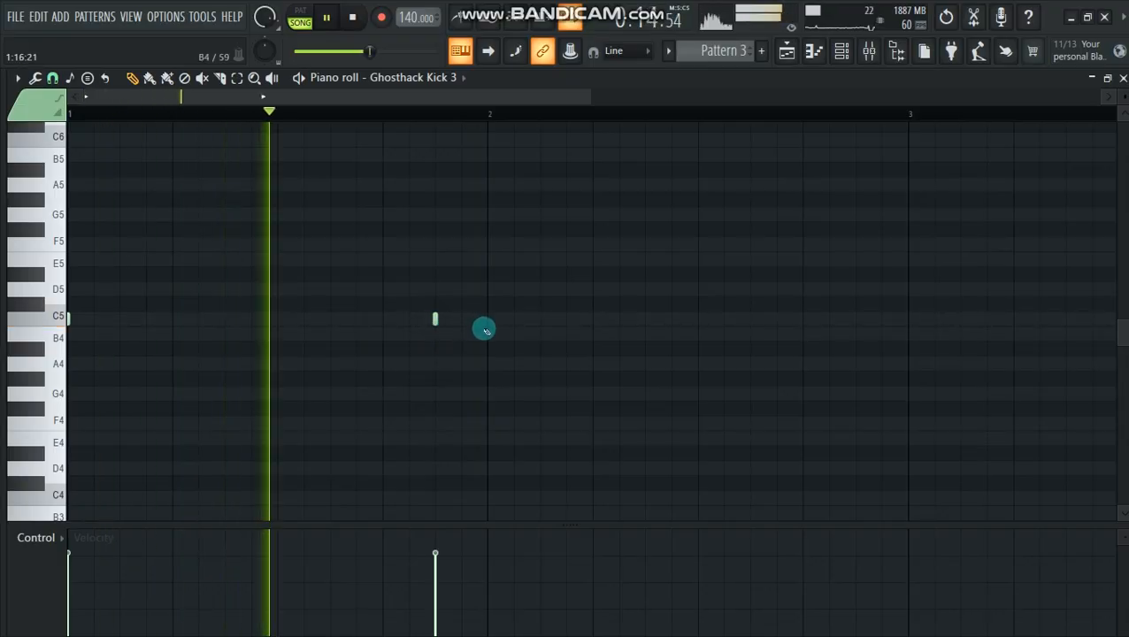
pyautogui.press('space')
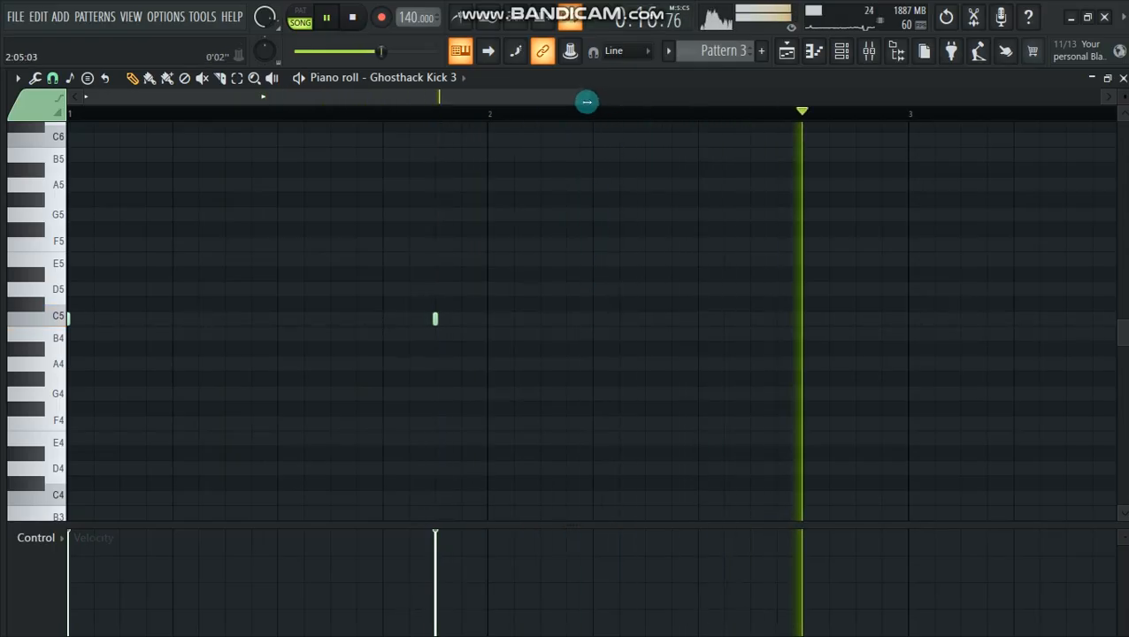
pyautogui.moveTo(587, 99); pyautogui.dragTo(731, 101)
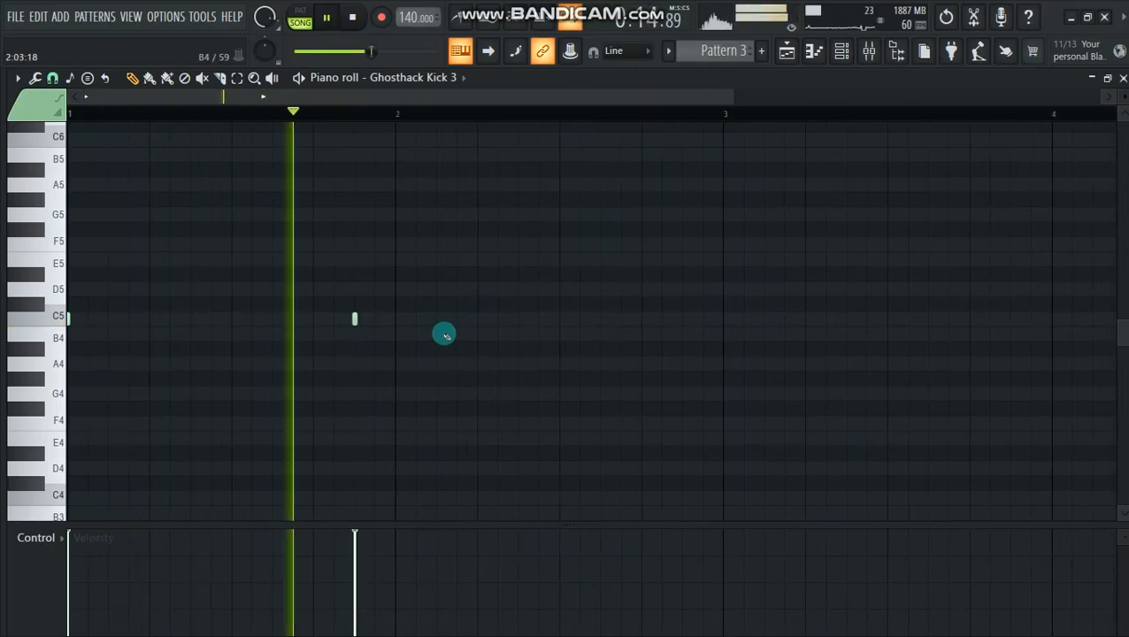
pyautogui.press('space')
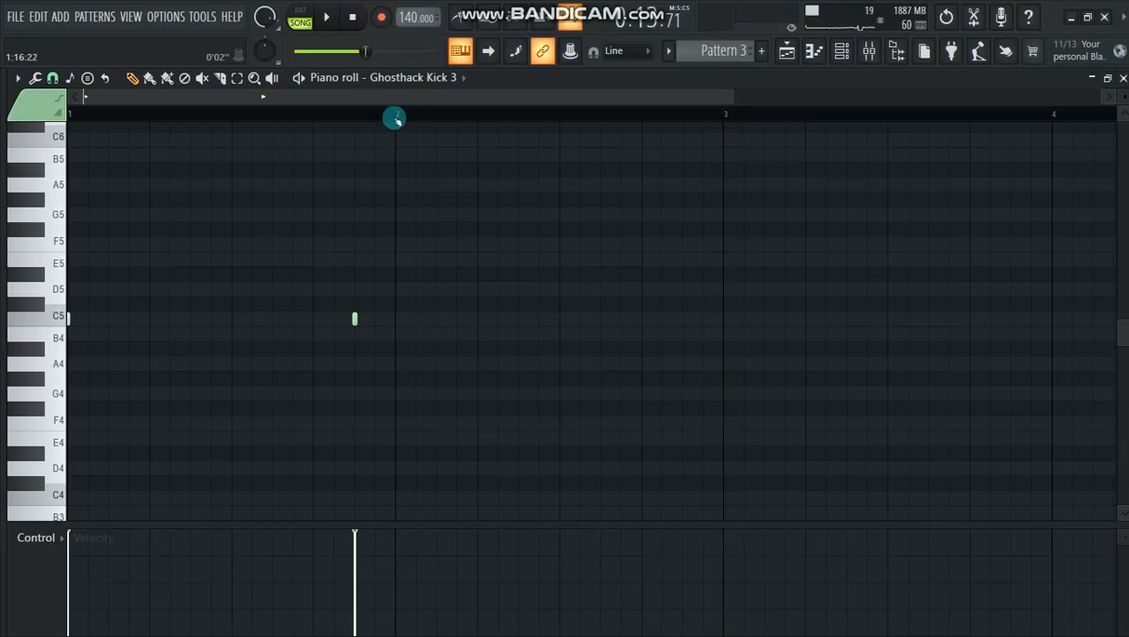
# - Duplicate the one-bar kick notes three times so they run through bar 4, and clear the selection
pyautogui.moveTo(395, 121); pyautogui.dragTo(4, 177)
pyautogui.hotkey('ctrl', 'b')
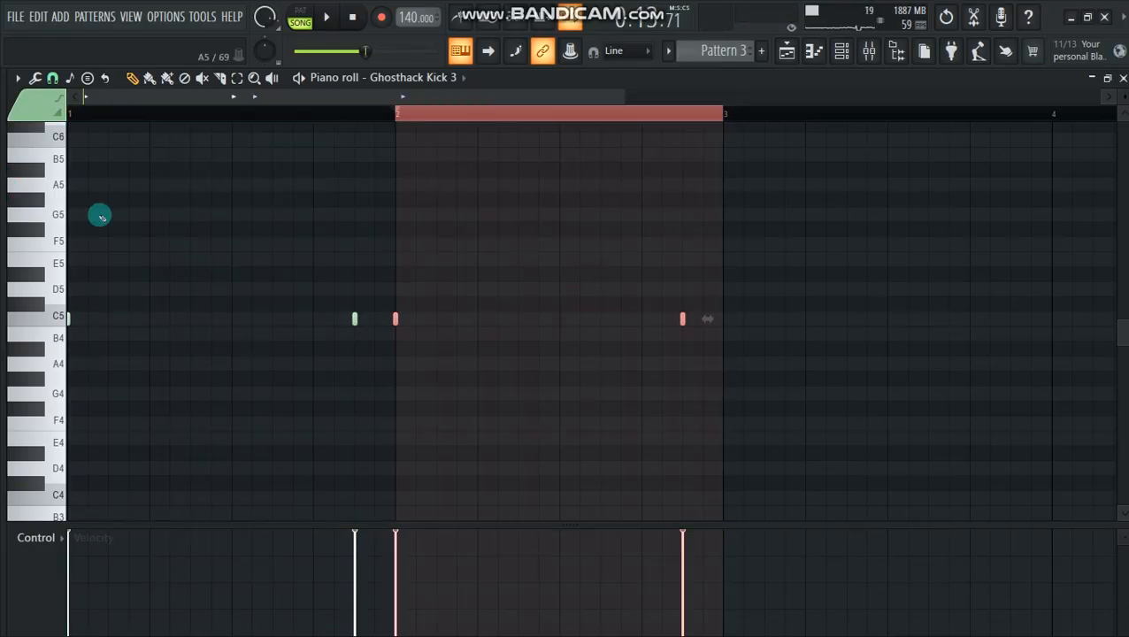
pyautogui.hotkey('ctrl', 'b')
pyautogui.moveTo(662, 97); pyautogui.dragTo(861, 91)
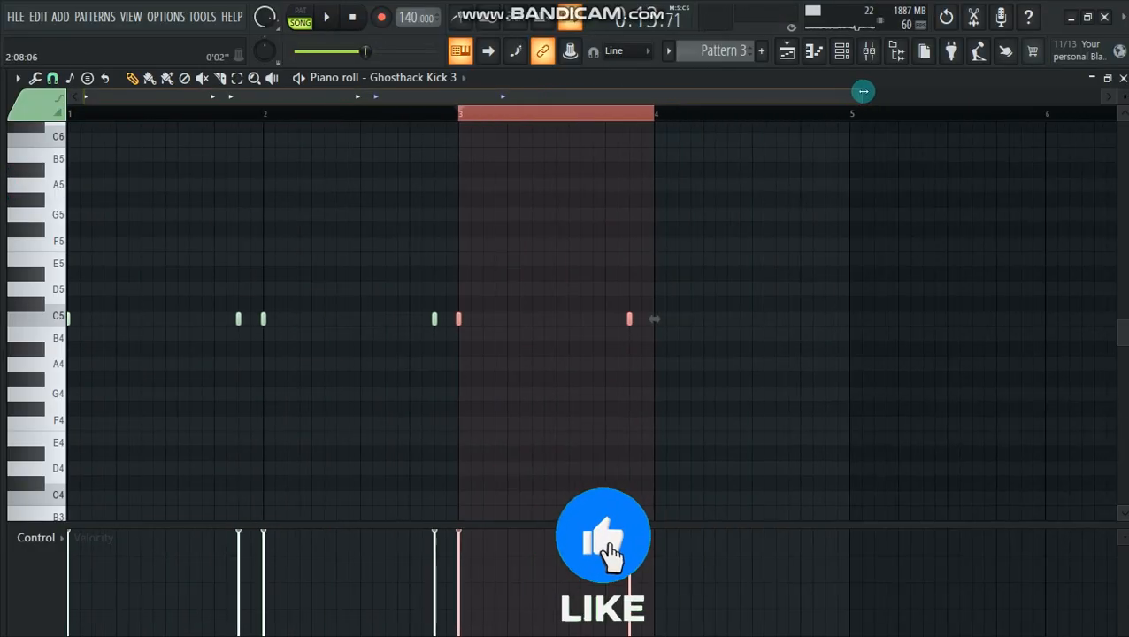
pyautogui.hotkey('ctrl', 'b')
pyautogui.doubleClick(78, 113)
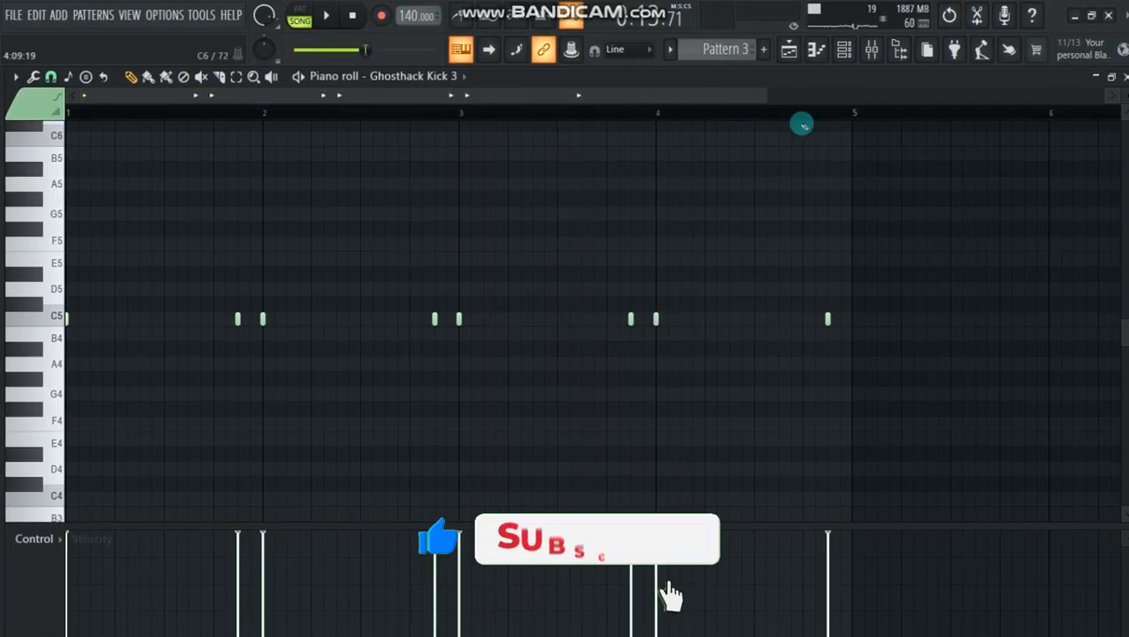
pyautogui.moveTo(766, 98); pyautogui.dragTo(651, 102)
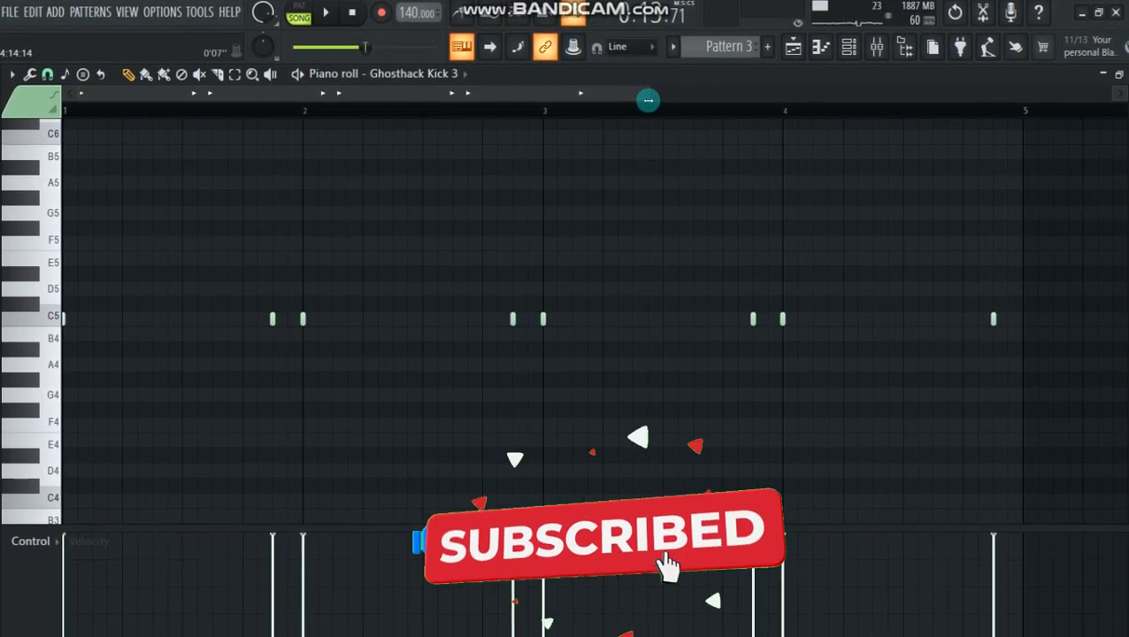
# - Play the kick pattern and delete the kick note on step 15 of bar 2
pyautogui.press('space')
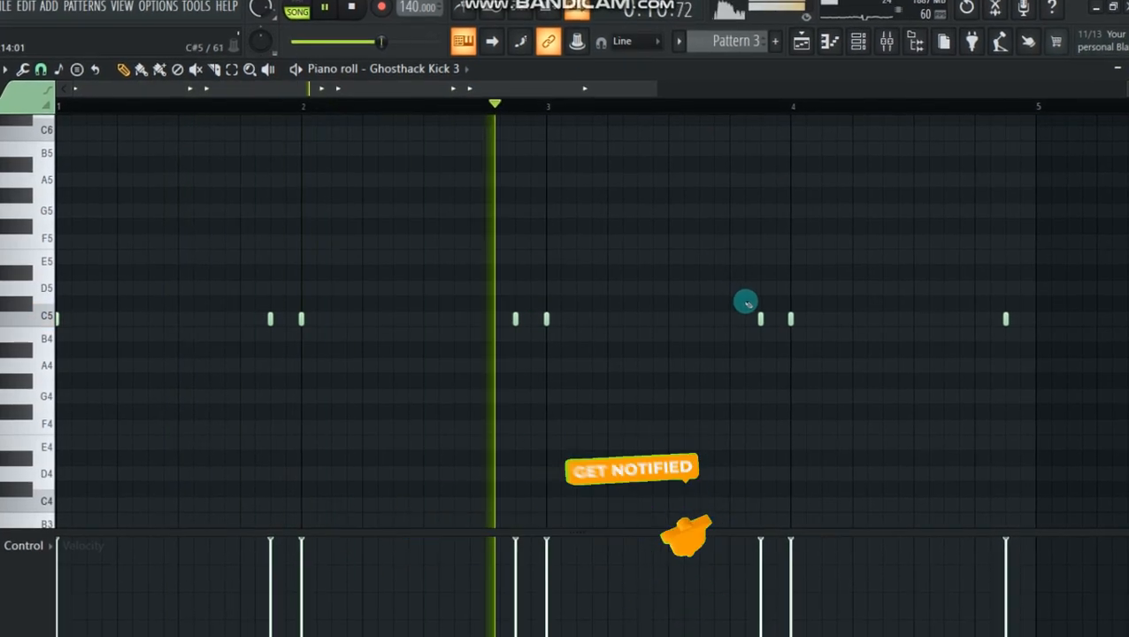
pyautogui.rightClick(513, 318)
pyautogui.press('space')
pyautogui.press('space')
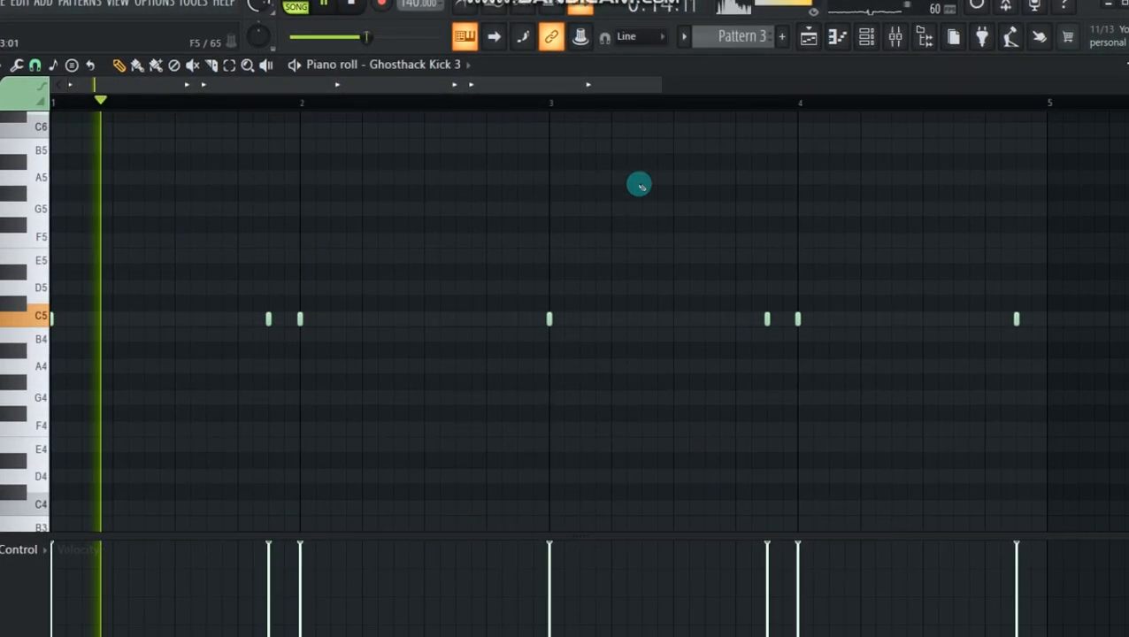
# - Add a C5 kick note on step 7 of bar 2 and play the pattern
pyautogui.moveTo(660, 87); pyautogui.dragTo(571, 93)
pyautogui.press('space')
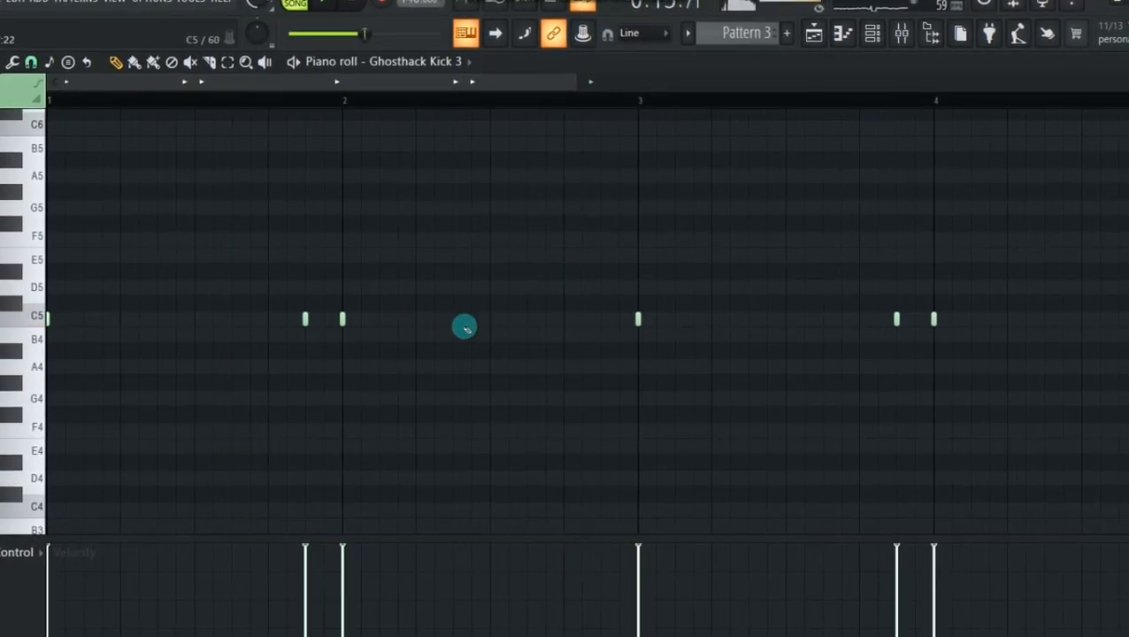
pyautogui.press('space')
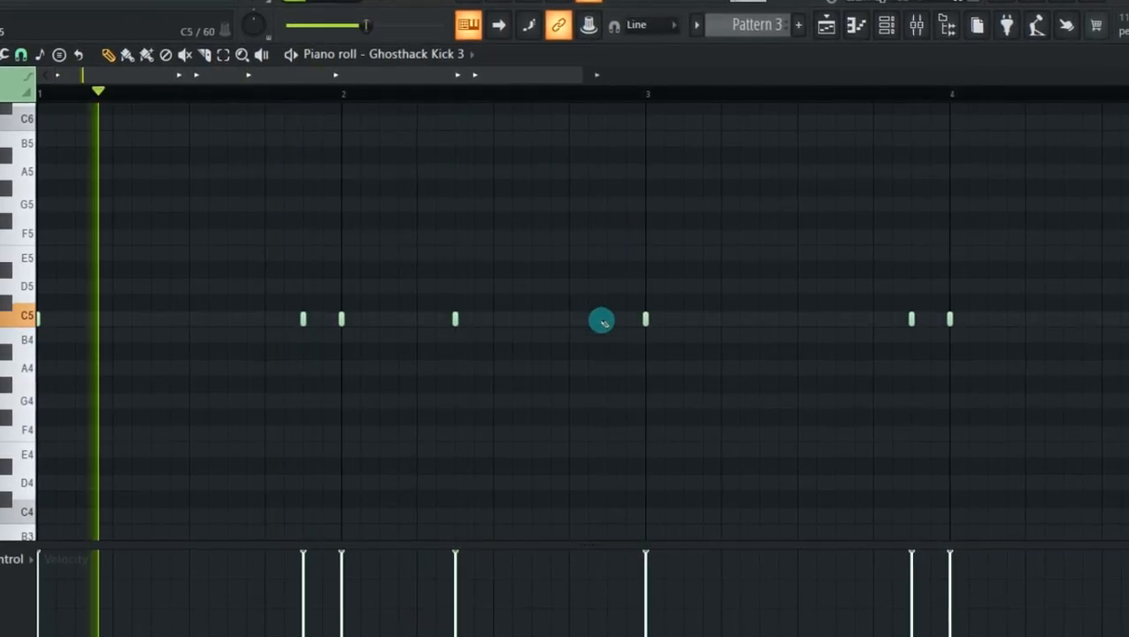
# - Try a C5 kick note on step 15 of bar 2 during playback and remove it again
pyautogui.click(602, 320)
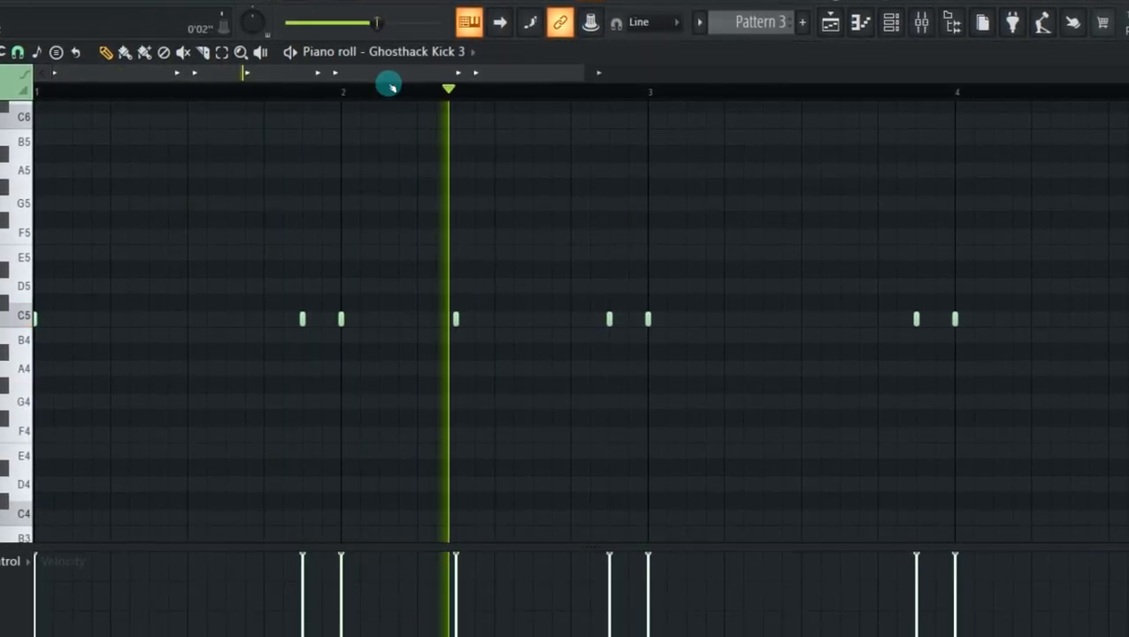
pyautogui.press('space')
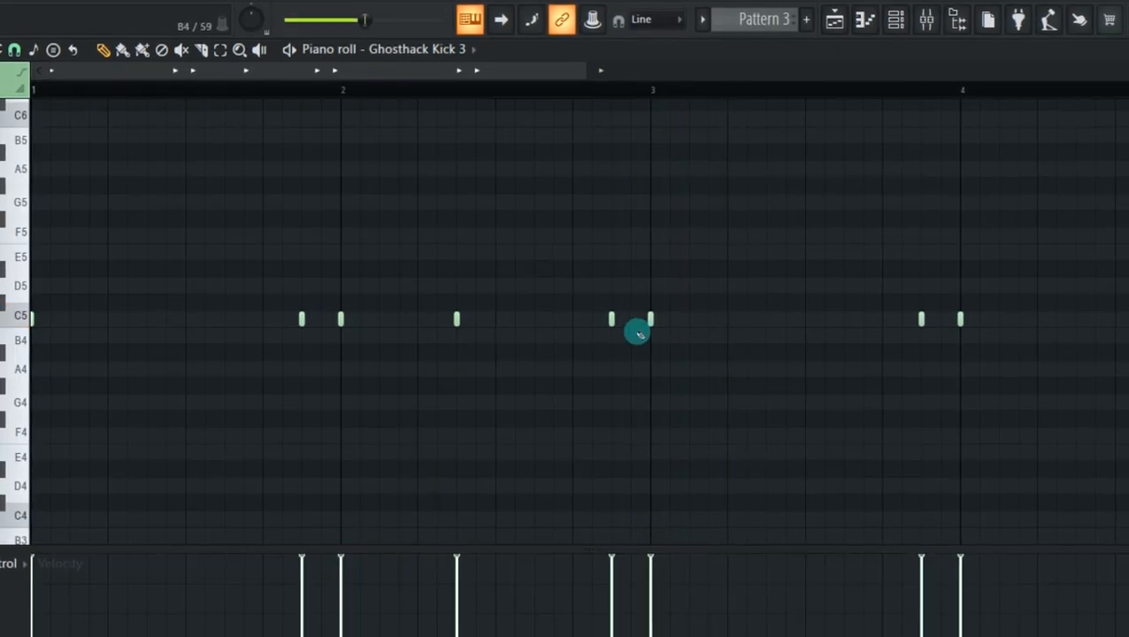
pyautogui.rightClick(610, 320)
pyautogui.press('space')
pyautogui.press('space')
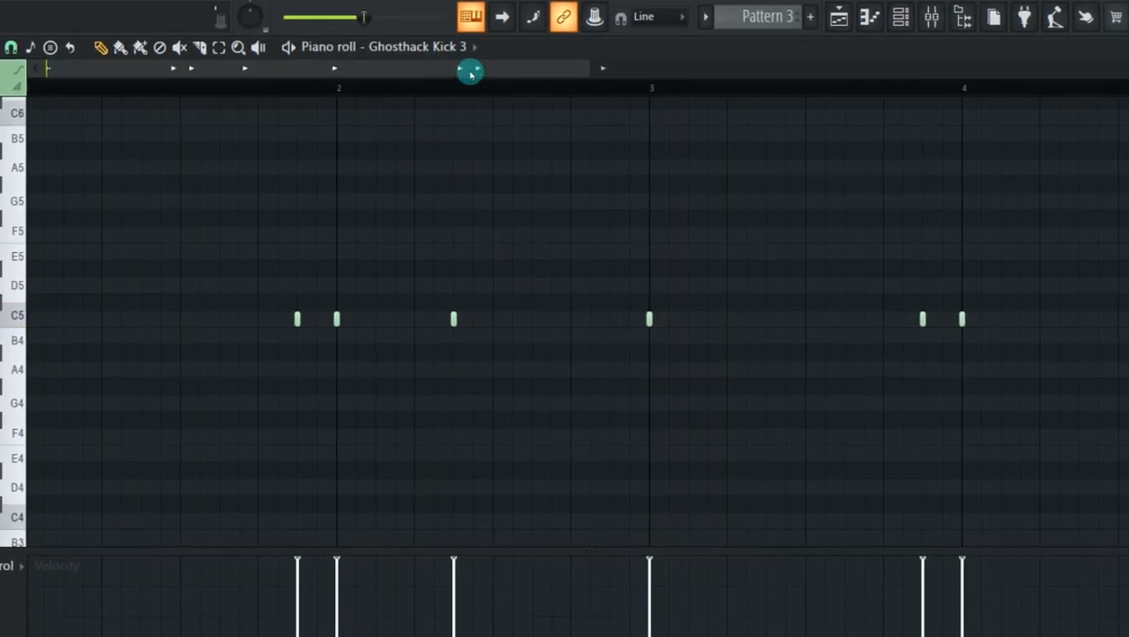
# - Add C5 kick notes on steps 11 and 16 of bar 4 while auditioning the pattern
pyautogui.press('space')
pyautogui.moveTo(469, 72); pyautogui.dragTo(754, 68)
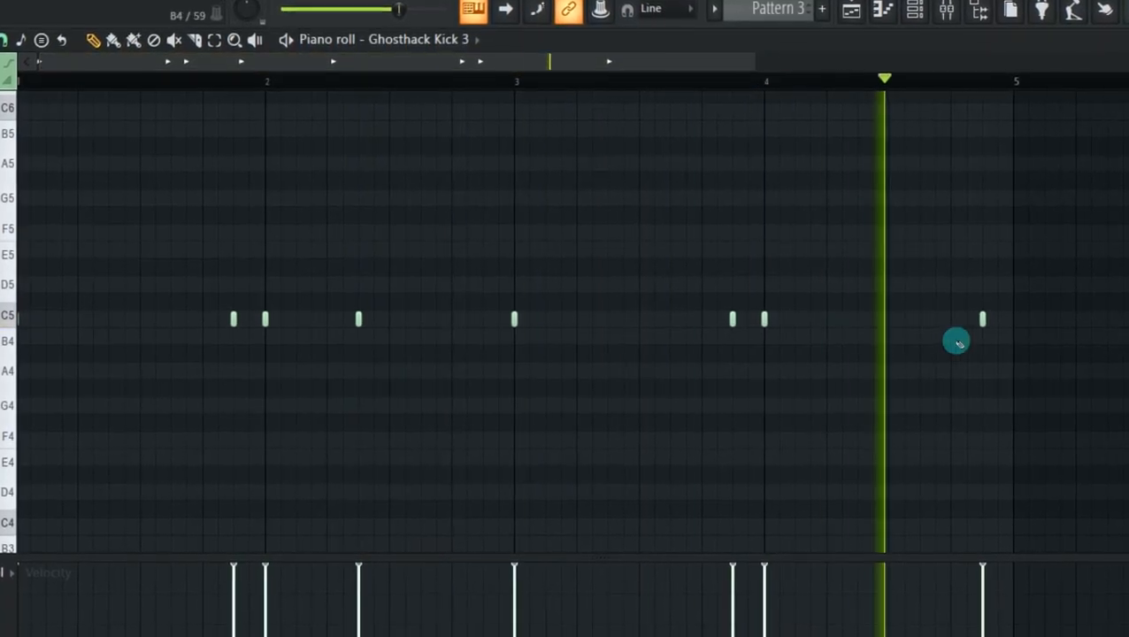
pyautogui.click(920, 319)
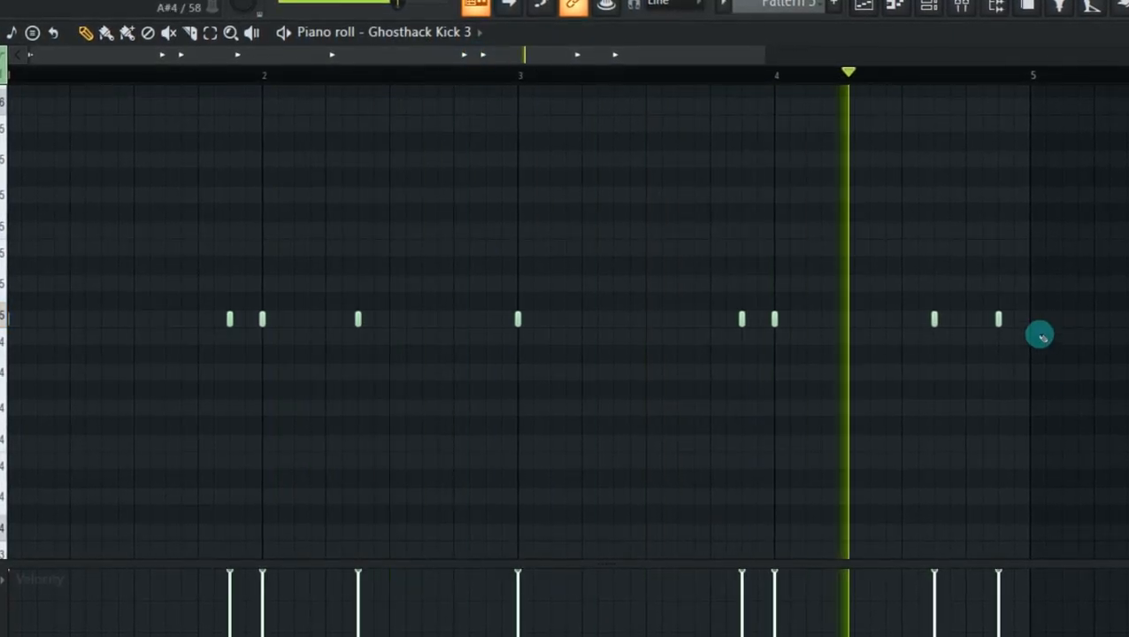
pyautogui.click(1015, 319)
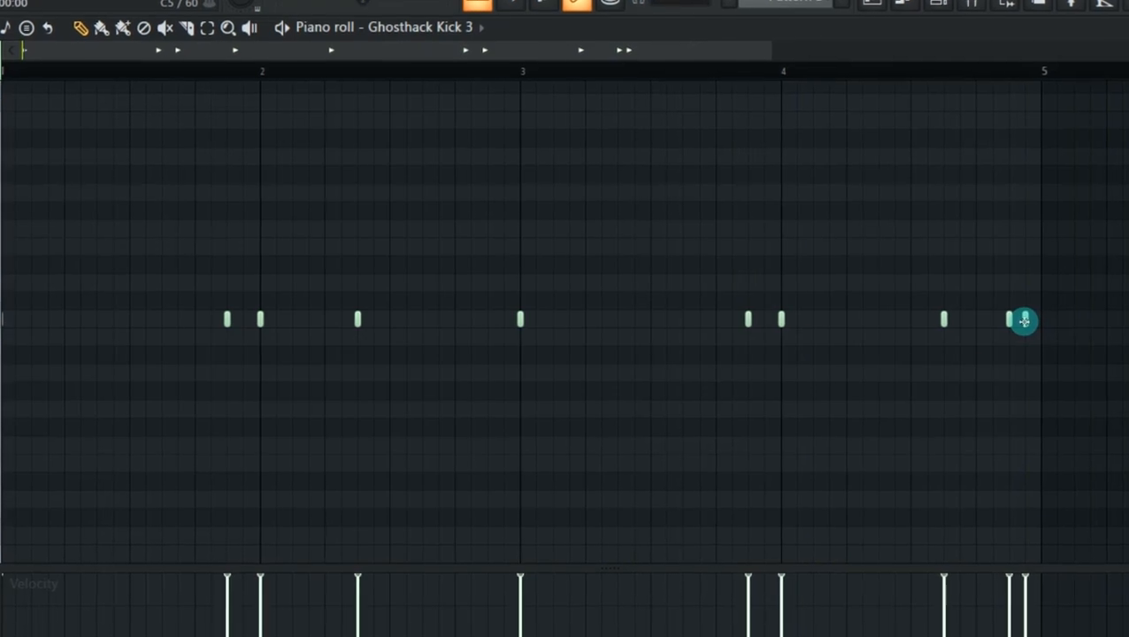
# - Repeat Pattern 2 at bars 9 and 13 on Track 8 and Pattern 3 at bar 13 on Track 9 of the playlist
pyautogui.click(867, 5)
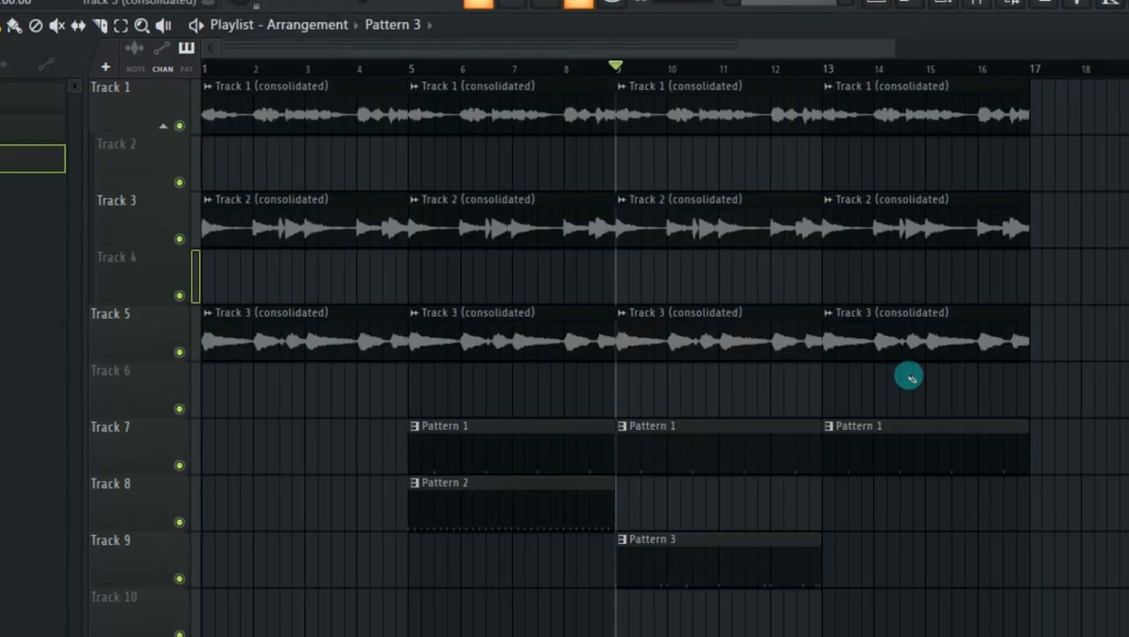
pyautogui.click(571, 516)
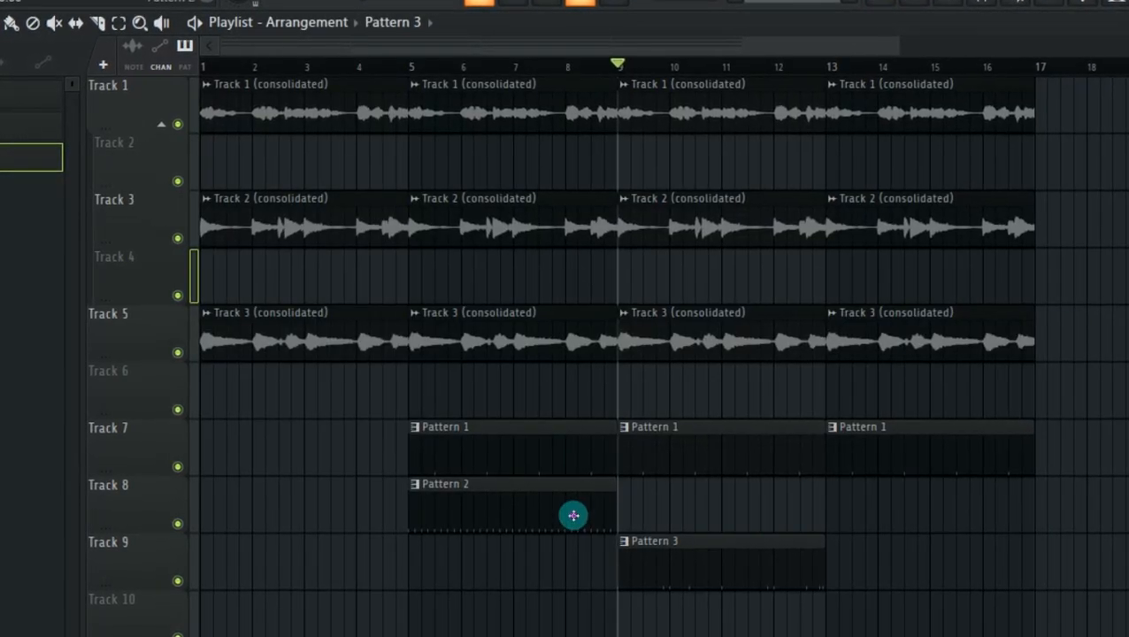
pyautogui.click(623, 507)
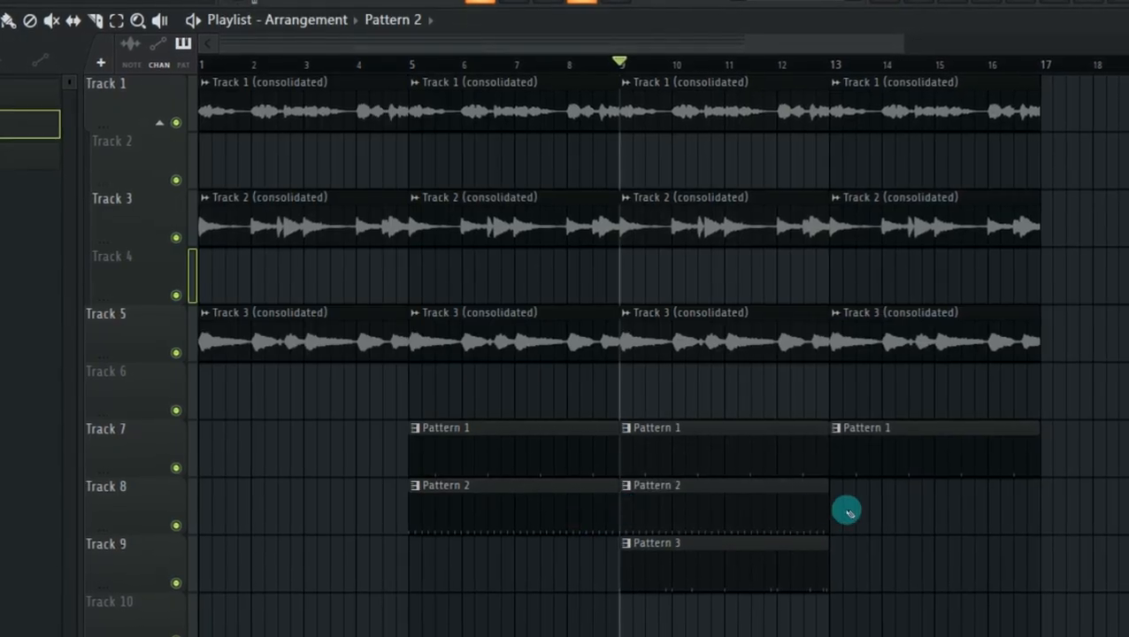
pyautogui.click(830, 509)
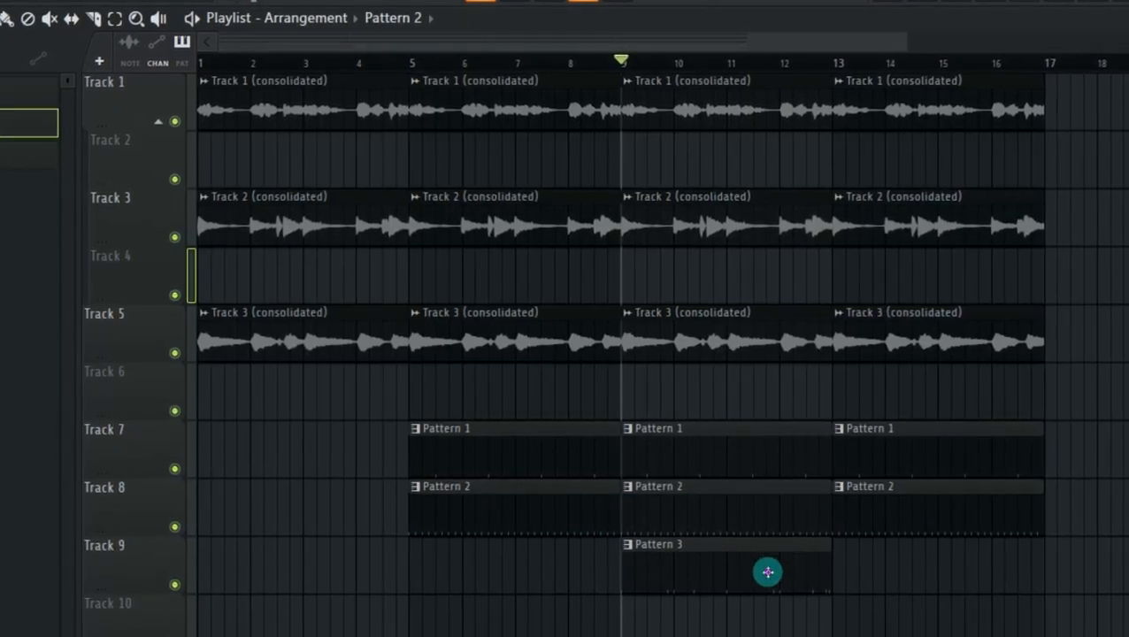
pyautogui.click(768, 573)
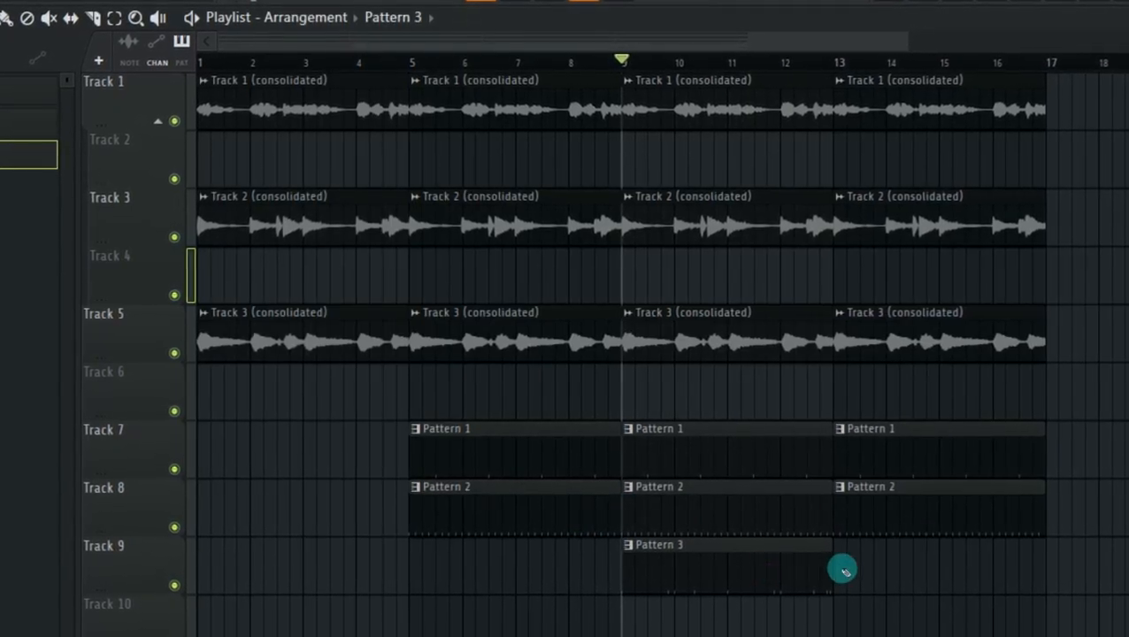
pyautogui.click(836, 569)
pyautogui.press('space')
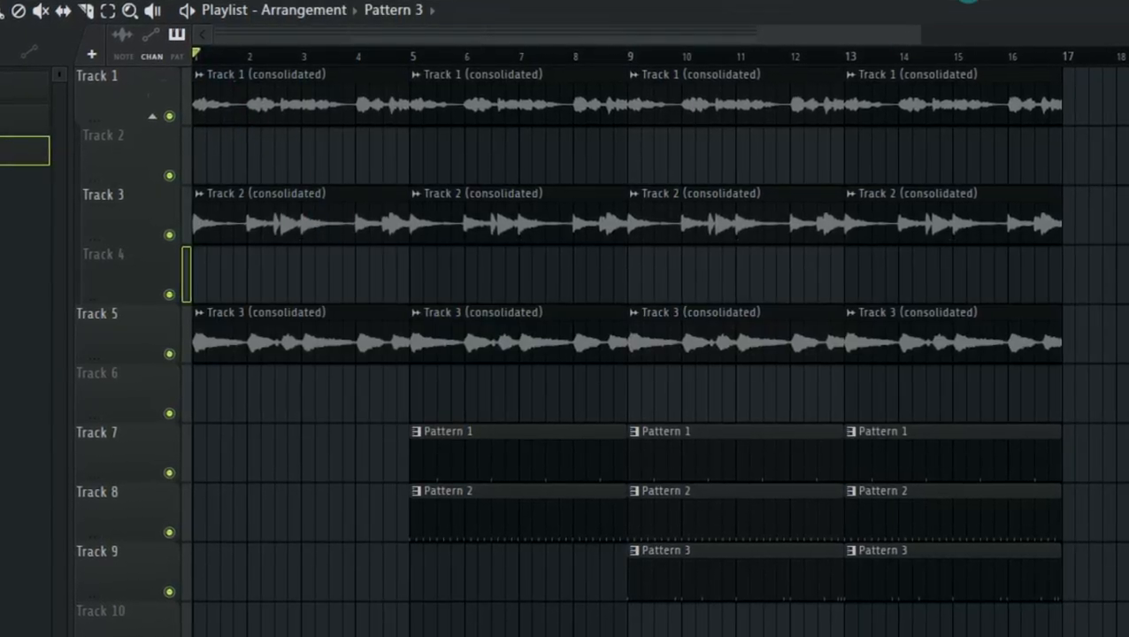
# - View the channel rack and the Track 1 (consolidated) audio clip settings, closing both again
pyautogui.click(969, 1)
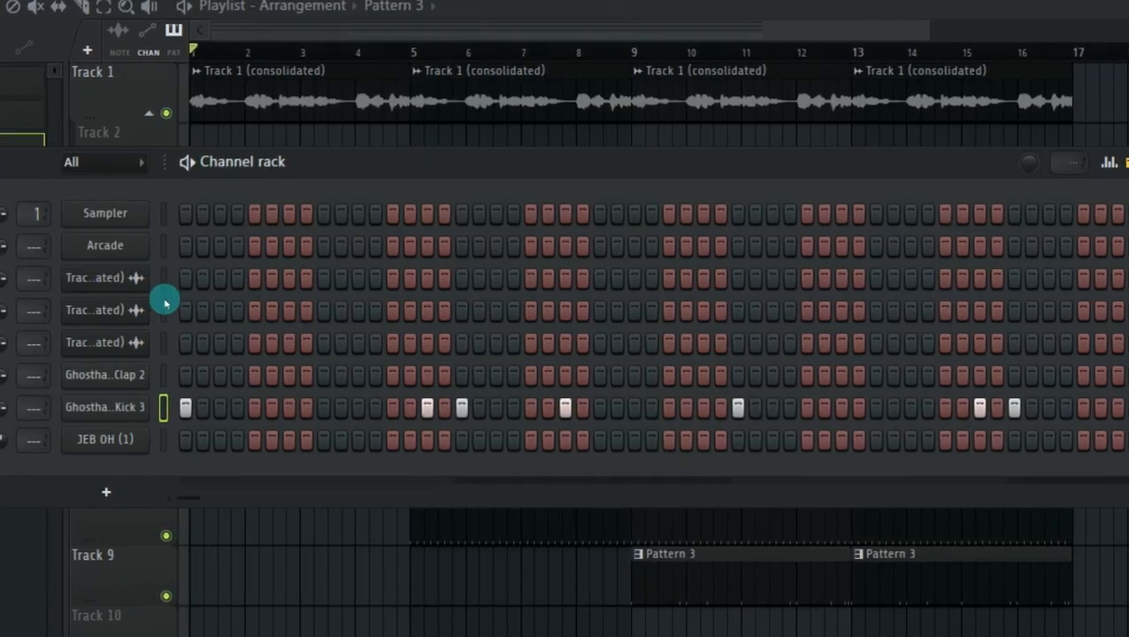
pyautogui.press('F6')
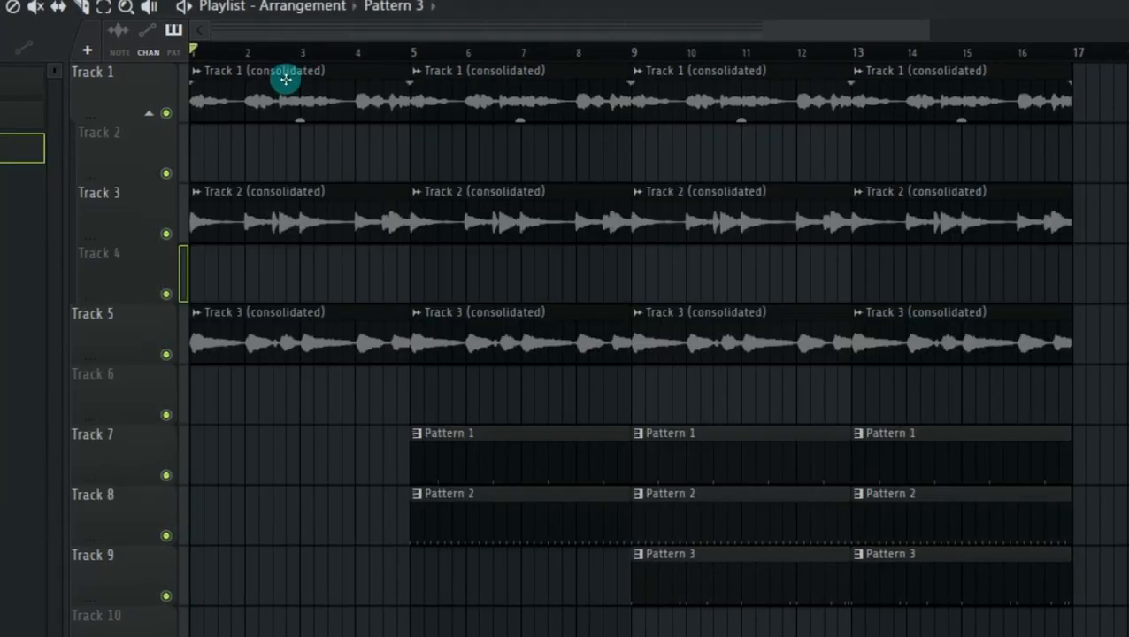
pyautogui.doubleClick(286, 79)
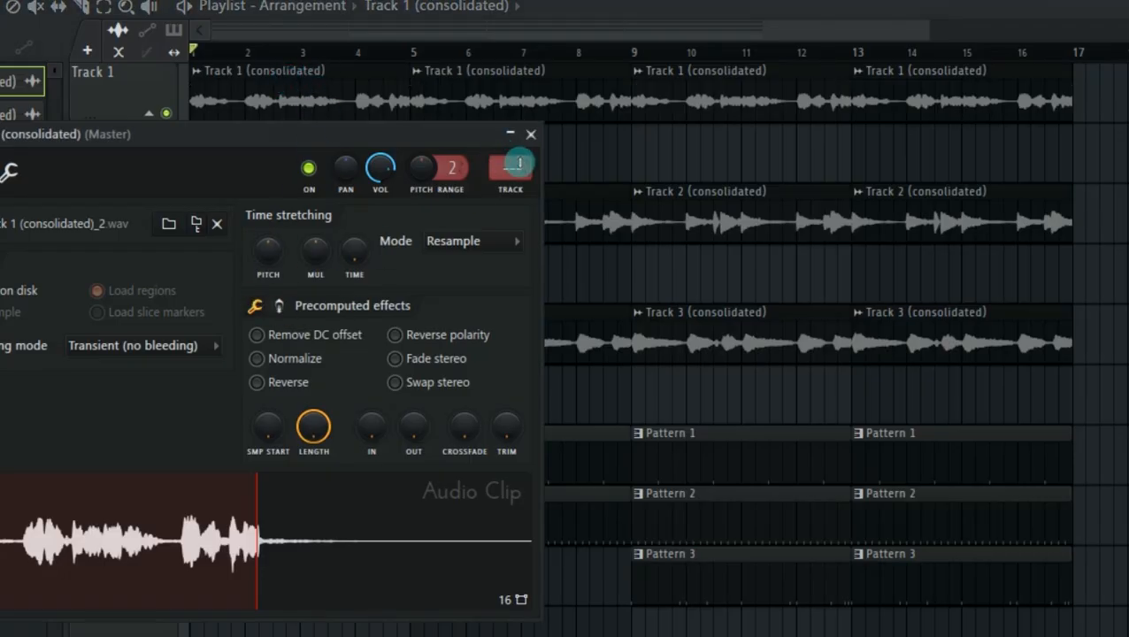
pyautogui.click(530, 135)
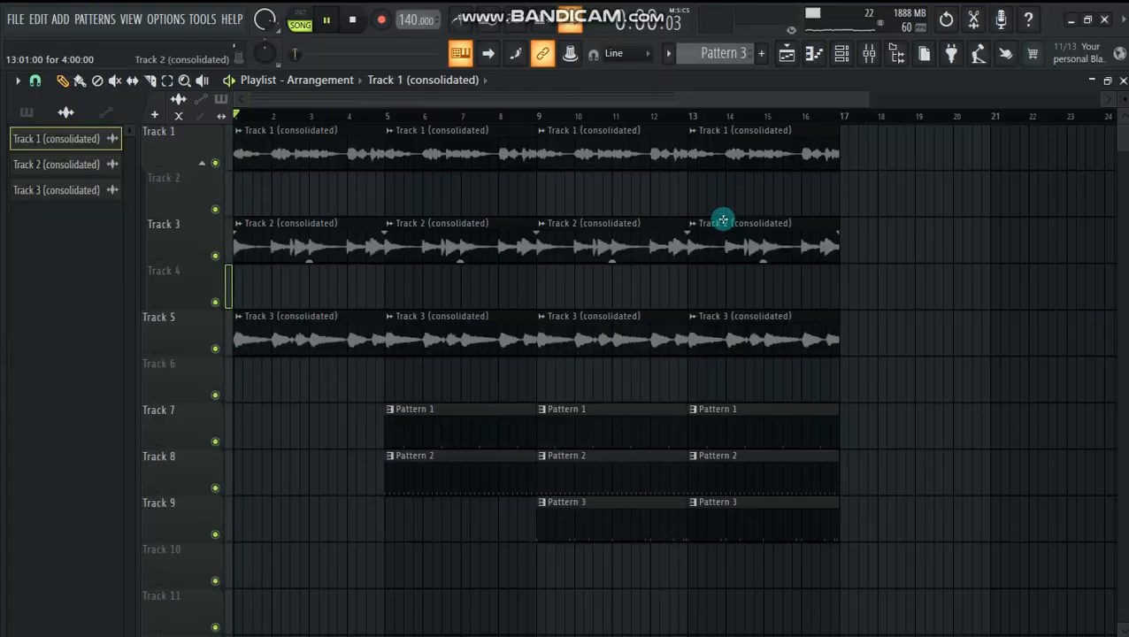
# - Play the arrangement from the start of the song to hear the samples with the drum patterns
pyautogui.press('space')
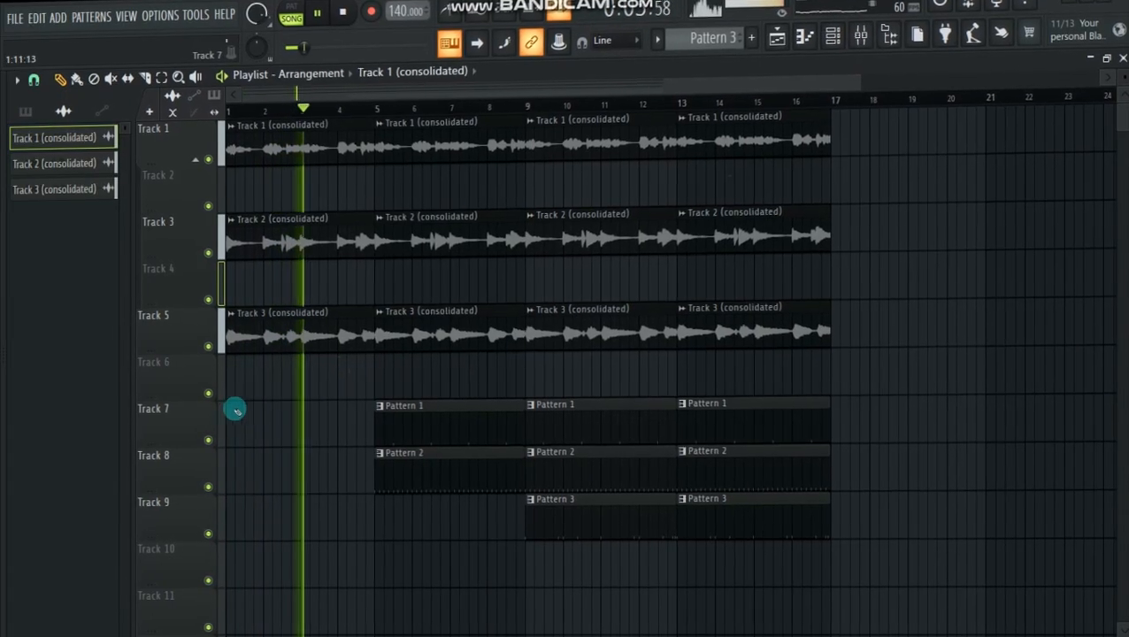
pyautogui.scroll(-1, 375, 433)
pyautogui.scroll(1, 376, 437)
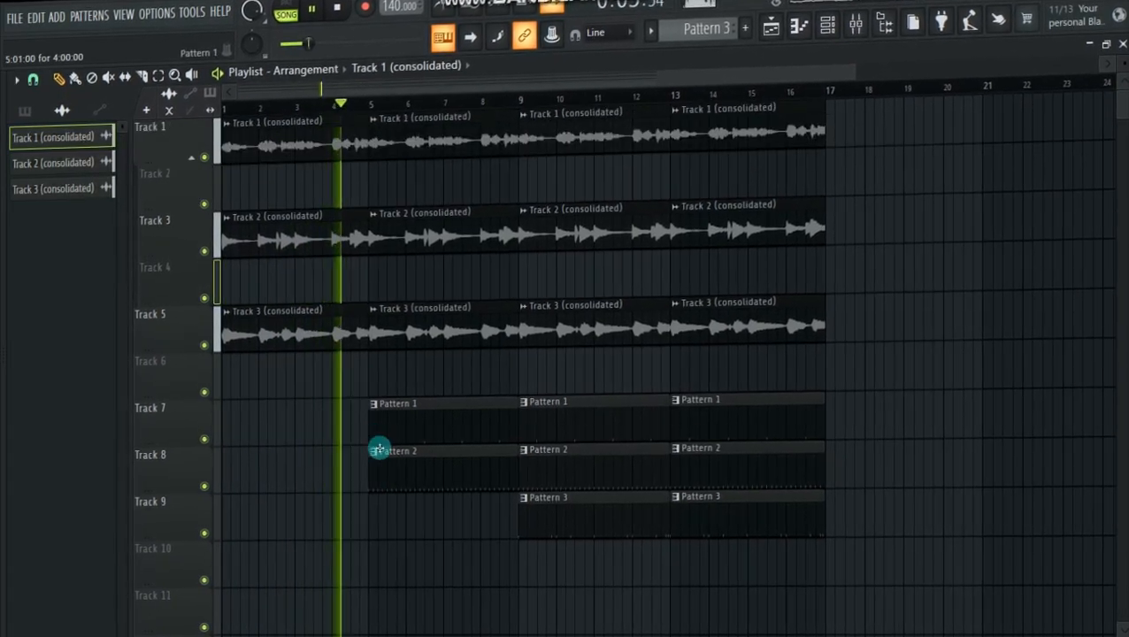
pyautogui.moveTo(1122, 65)
pyautogui.mouseDown()
pyautogui.moveTo(1122, 89)
pyautogui.moveTo(1123, 64)
pyautogui.mouseUp()
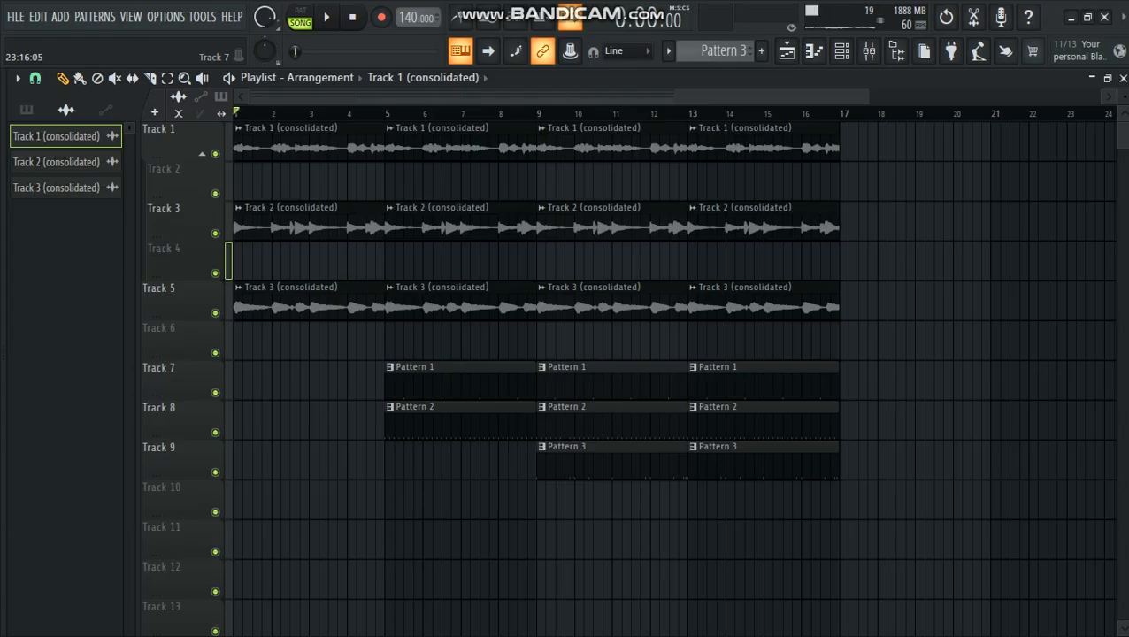
# - Create an empty Pattern 4 and place it at bar 9 on Track 10
pyautogui.click(838, 53)
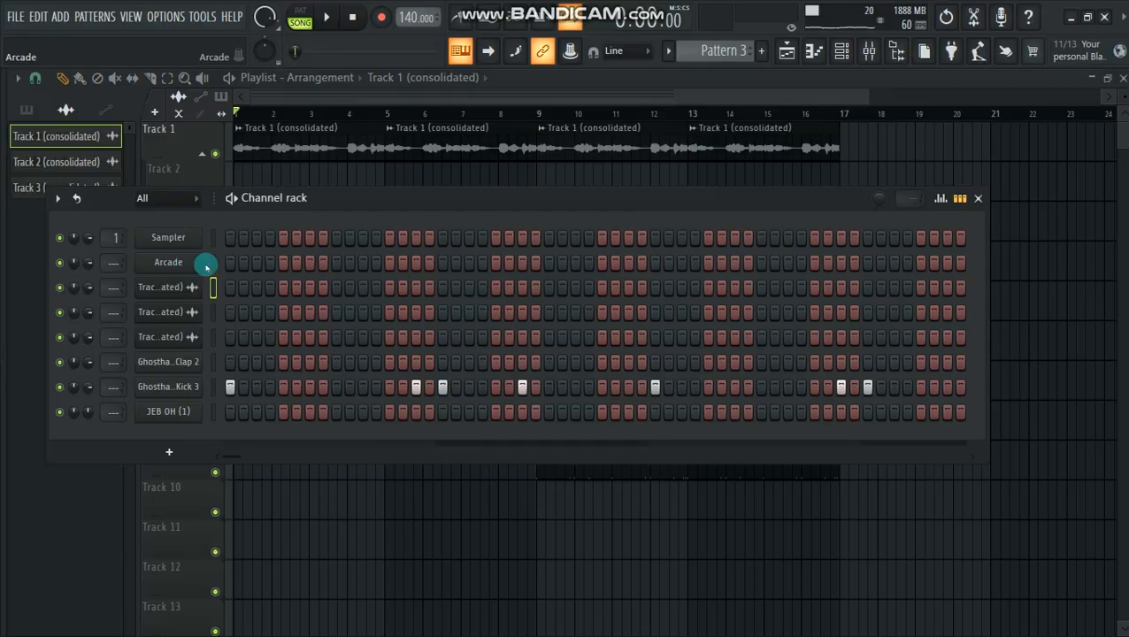
pyautogui.click(428, 131)
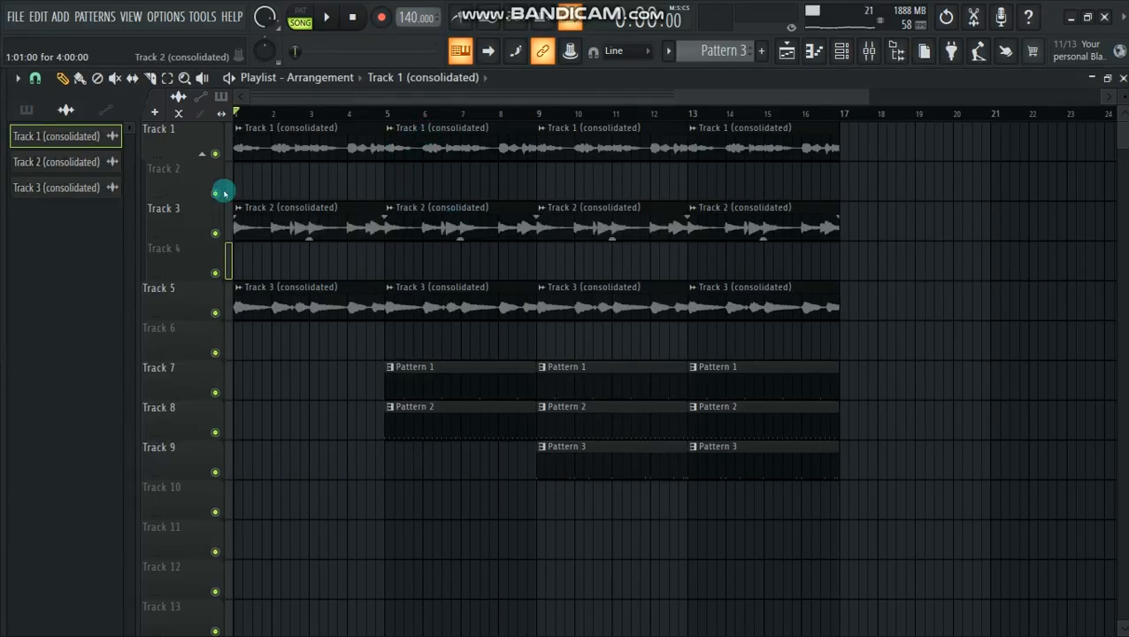
pyautogui.scroll(-1, 726, 54)
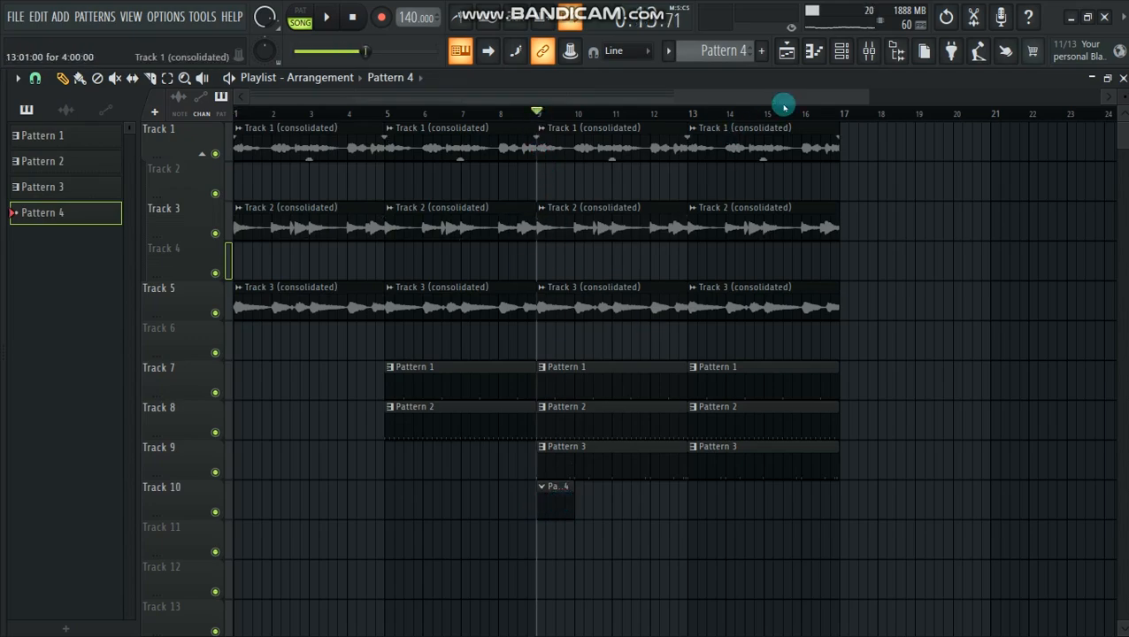
# - Open the Arcade channel, audition a sample of the AM Vibe kit and close the plugin
pyautogui.click(842, 54)
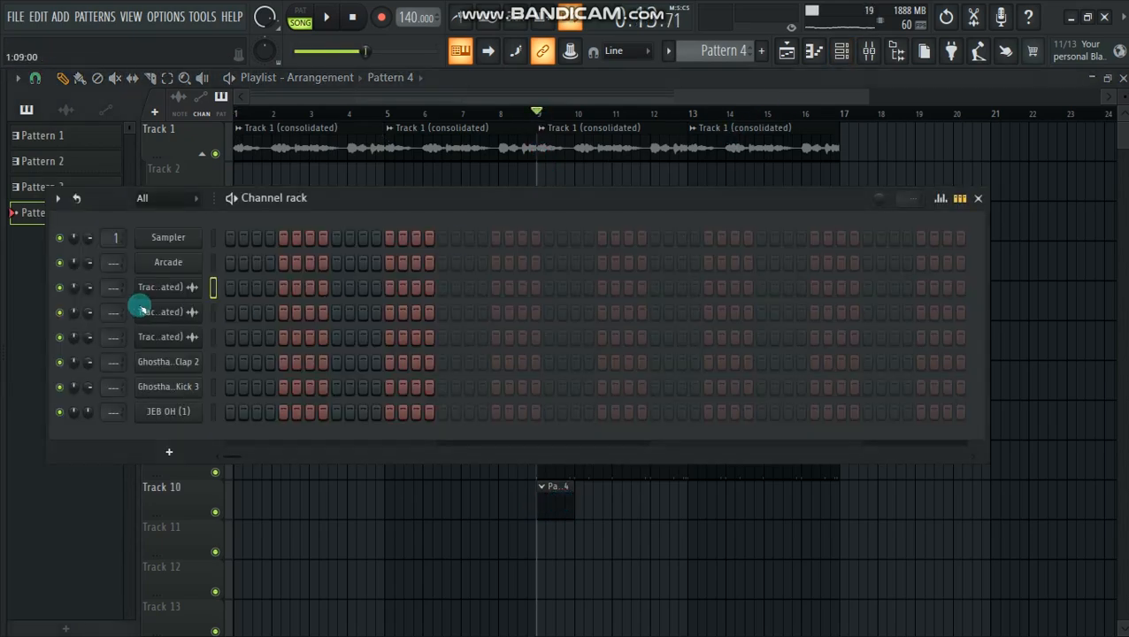
pyautogui.click(174, 262)
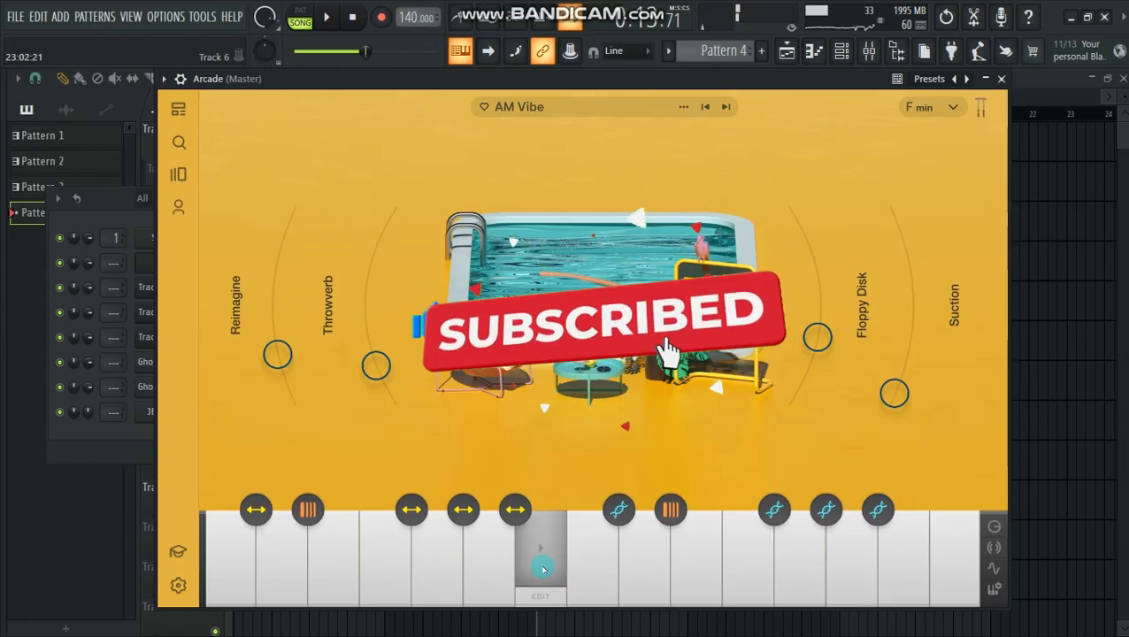
pyautogui.click(1000, 79)
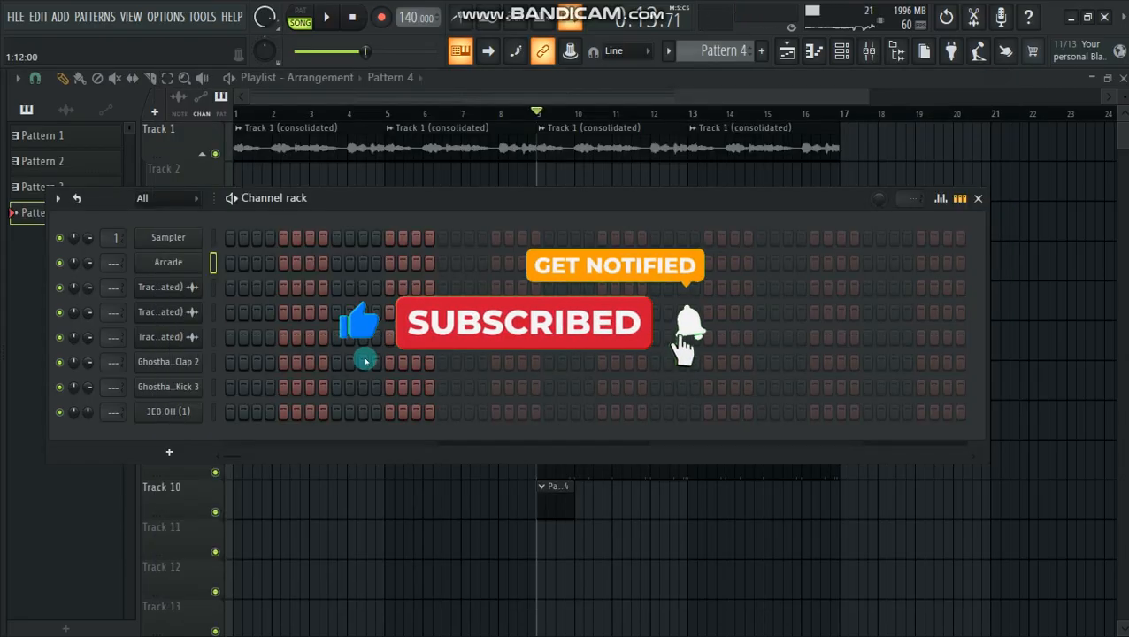
# - Draw a four-bar B4 note for Arcade in the piano roll of Pattern 4 and lower its velocity
pyautogui.rightClick(205, 257)
pyautogui.click(237, 261)
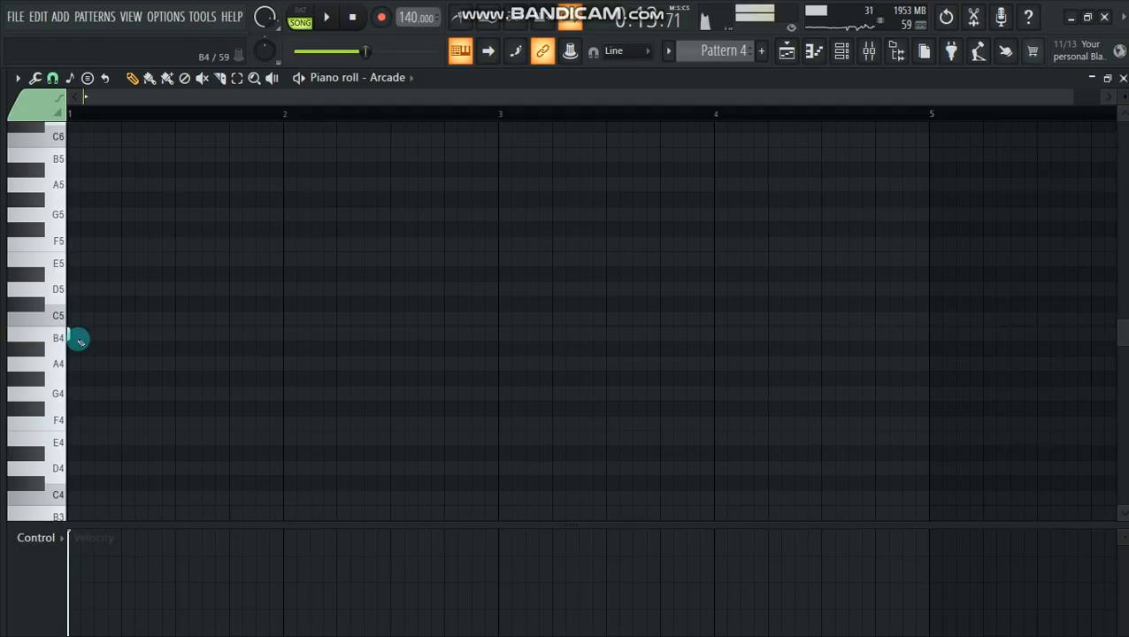
pyautogui.moveTo(212, 333); pyautogui.dragTo(852, 323)
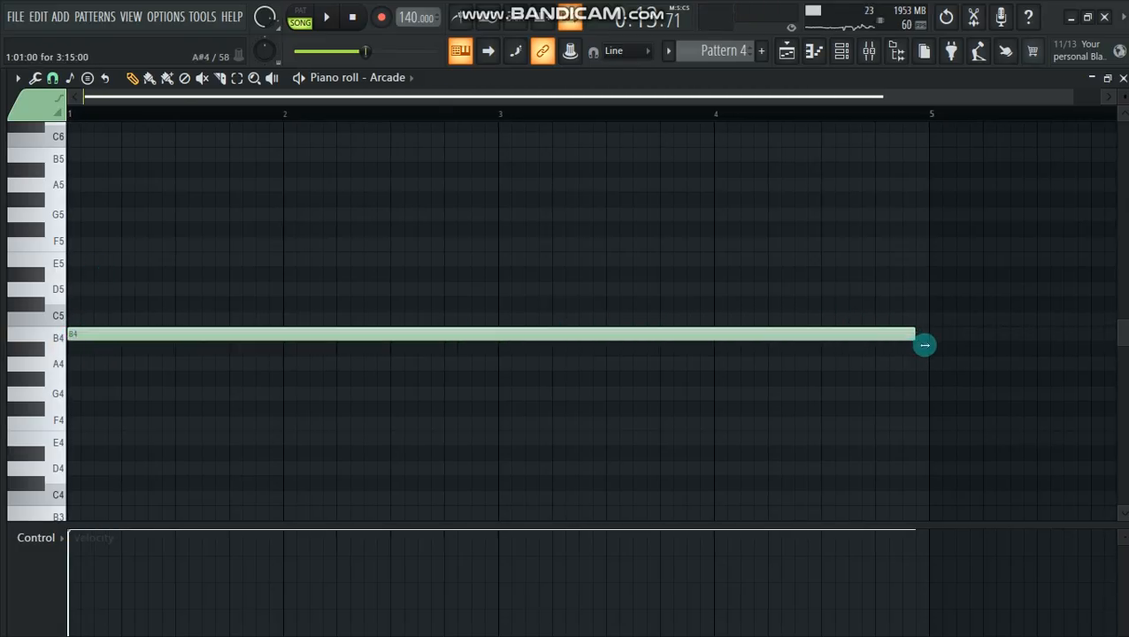
pyautogui.moveTo(81, 553); pyautogui.dragTo(72, 554)
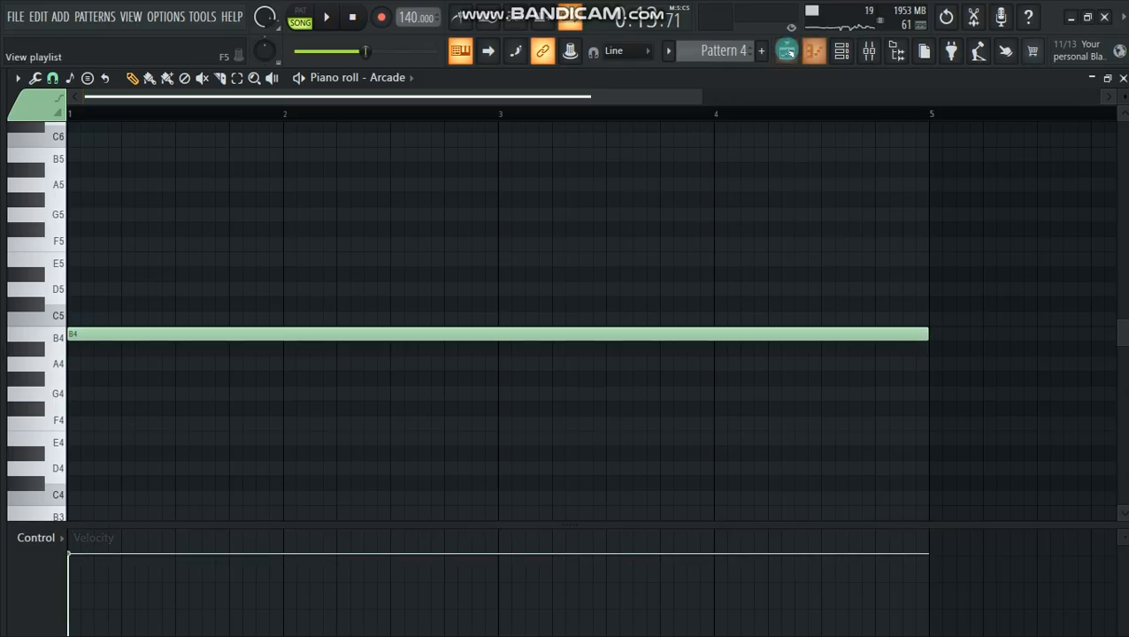
# - Consolidate Track 10 with the Pattern 4 clip to audio from the track start
pyautogui.click(786, 50)
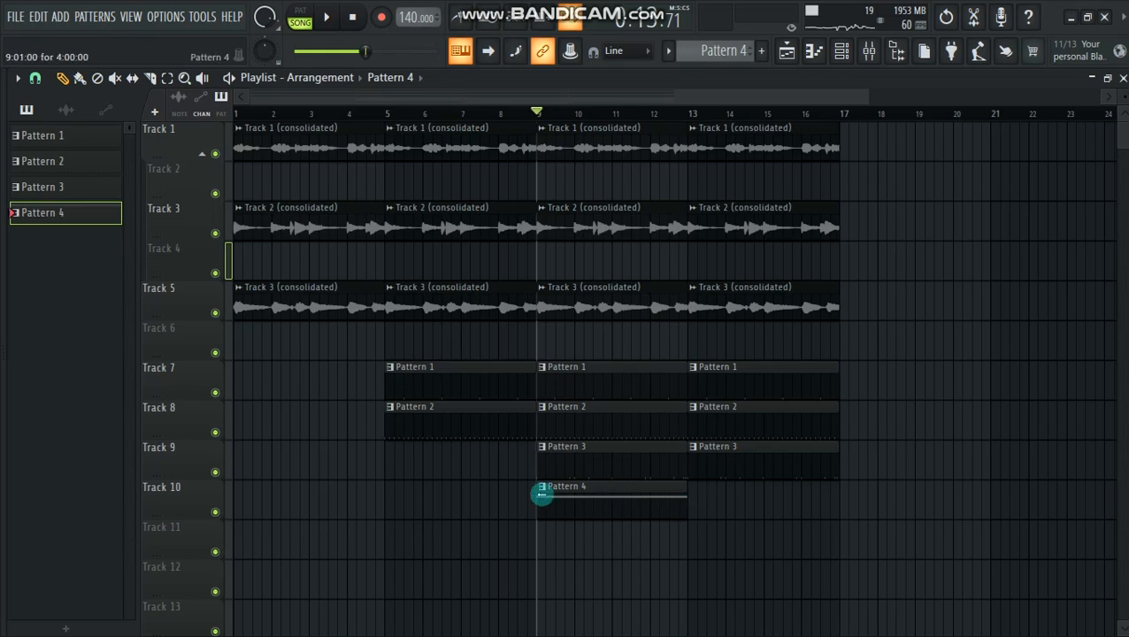
pyautogui.rightClick(189, 499)
pyautogui.moveTo(257, 497)
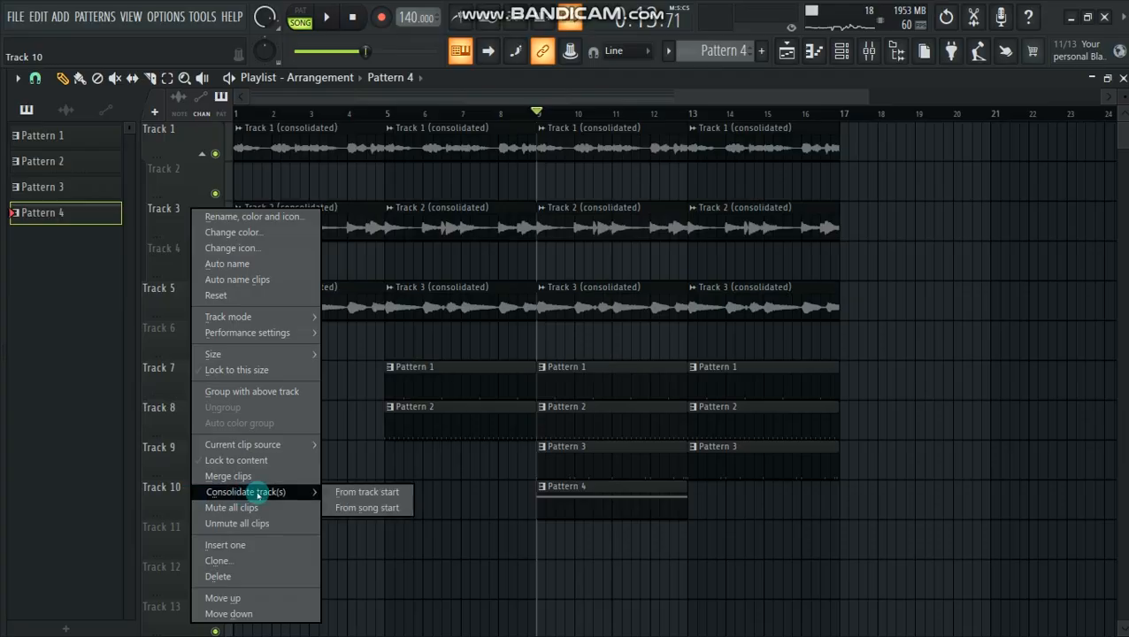
pyautogui.click(384, 494)
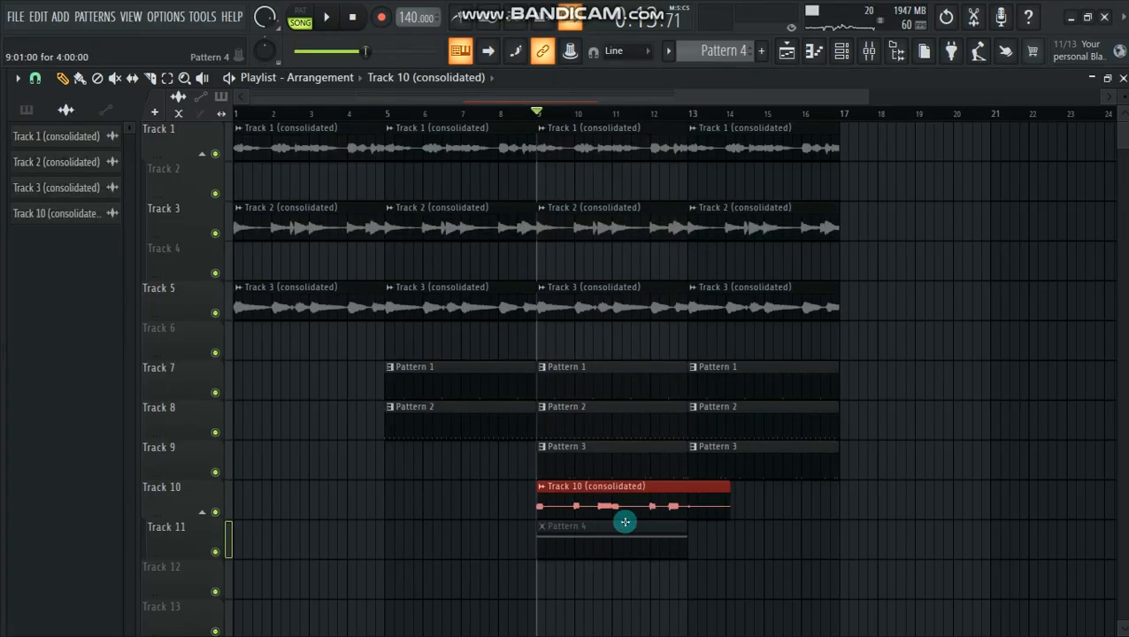
# - Delete the B4 Arcade note from the muted Pattern 4 on Track 11 and return to the playlist
pyautogui.scroll(-3, 624, 522)
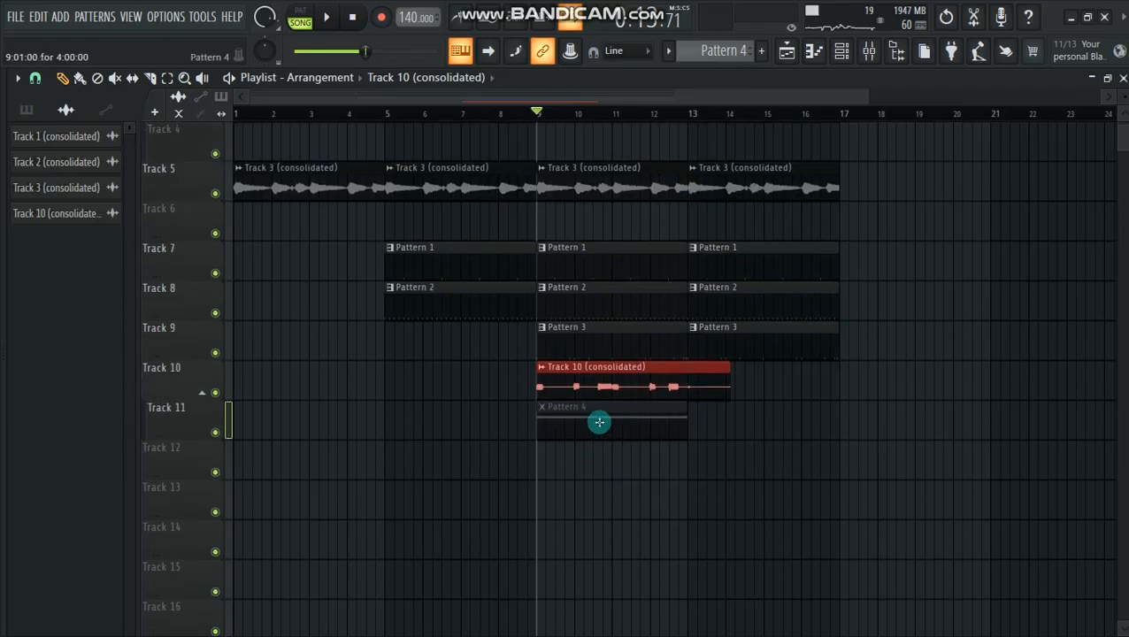
pyautogui.doubleClick(596, 415)
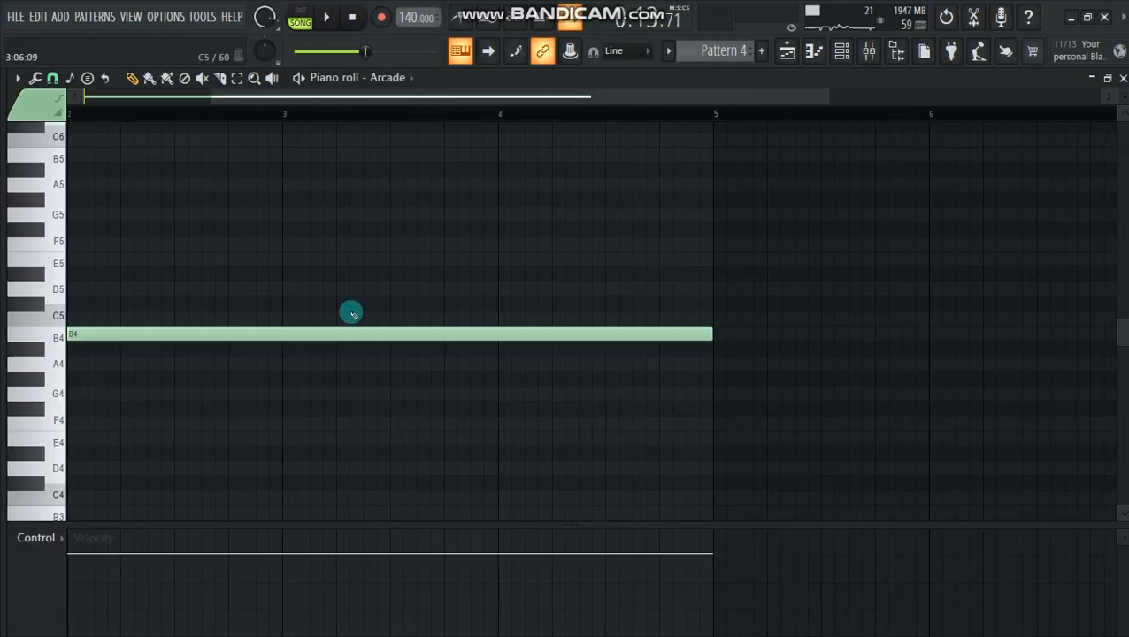
pyautogui.rightClick(352, 334)
pyautogui.click(841, 50)
pyautogui.click(585, 263)
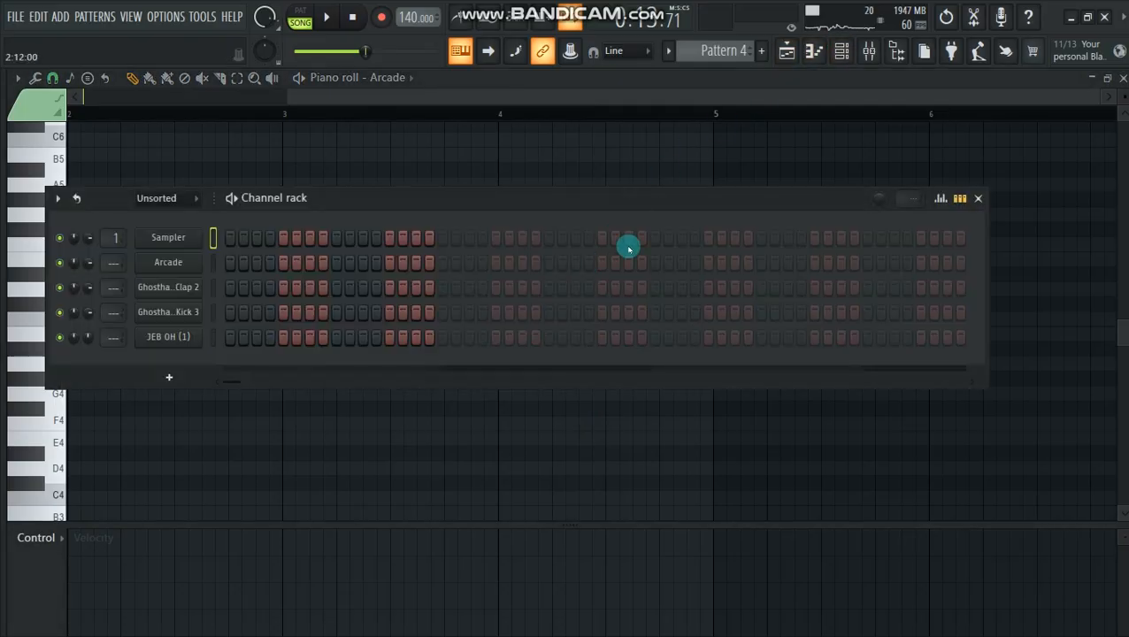
pyautogui.click(792, 55)
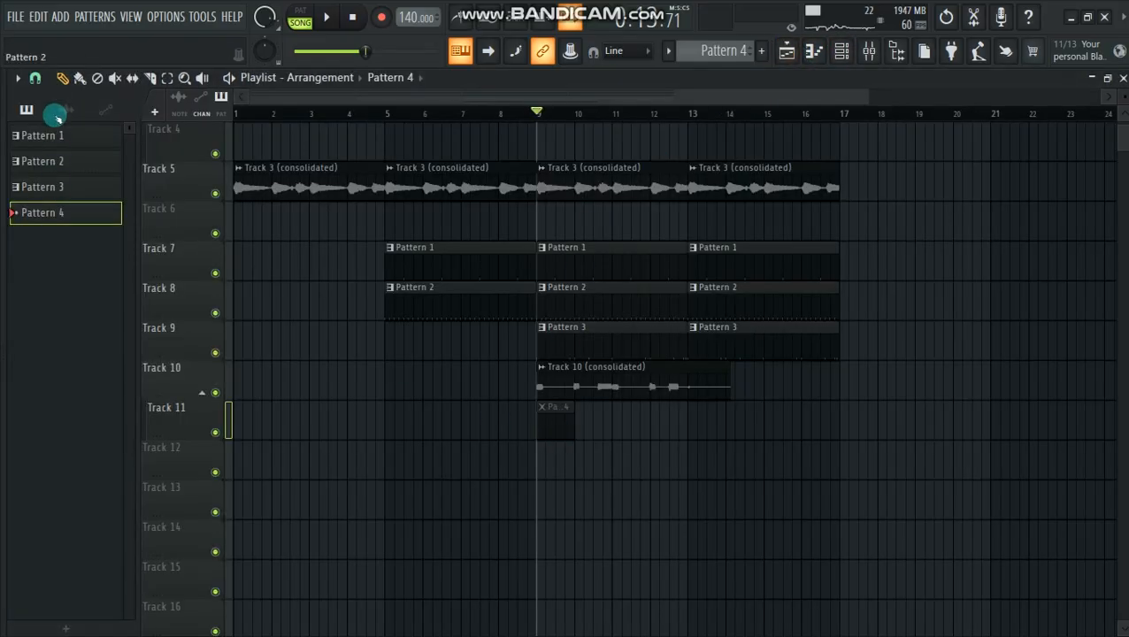
# - Trim the Track 10 (consolidated) clip to end at bar 13 and delete the muted Pattern 4 clip from Track 11
pyautogui.click(35, 76)
pyautogui.click(62, 314)
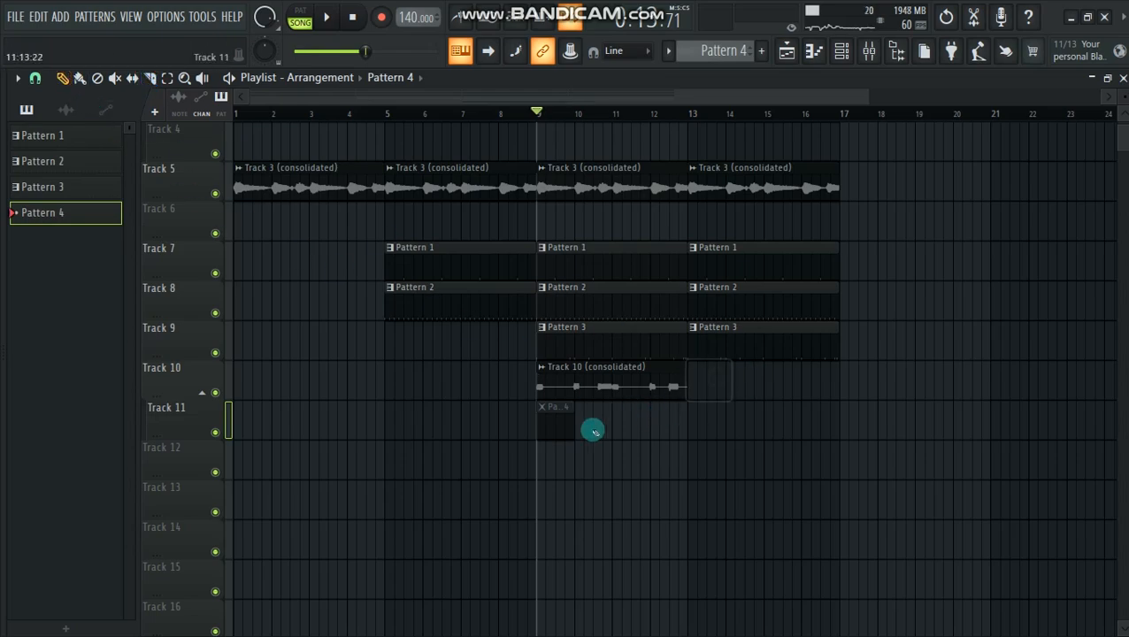
pyautogui.rightClick(555, 413)
# - Place copies of the trimmed Track 10 (consolidated) clip at bars 13 and 1 on Track 10
pyautogui.click(658, 376)
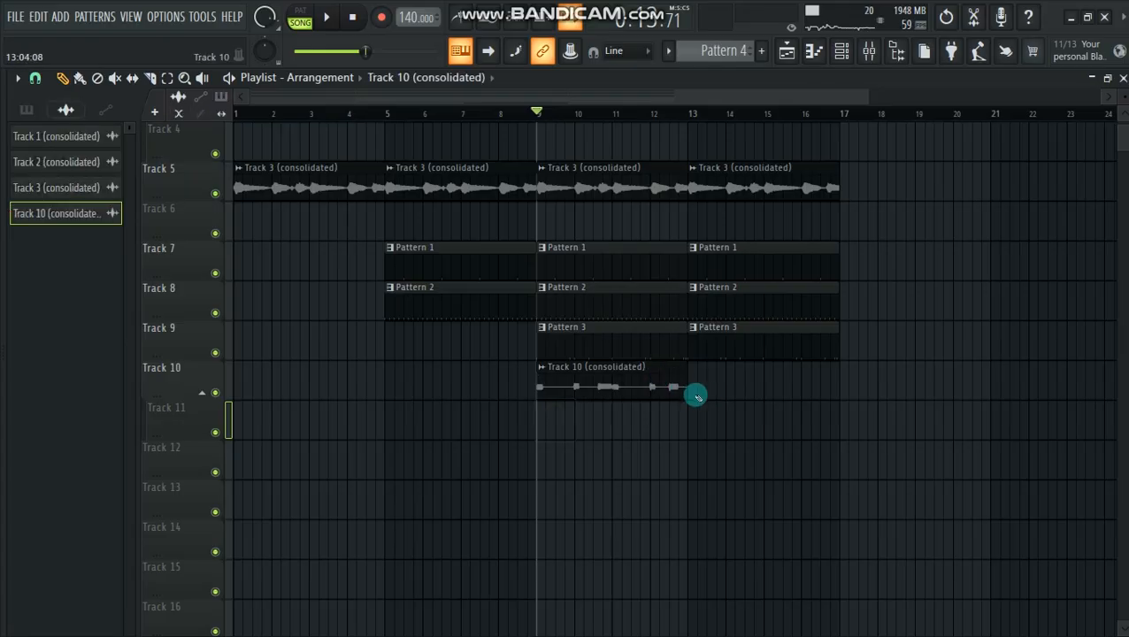
pyautogui.click(688, 389)
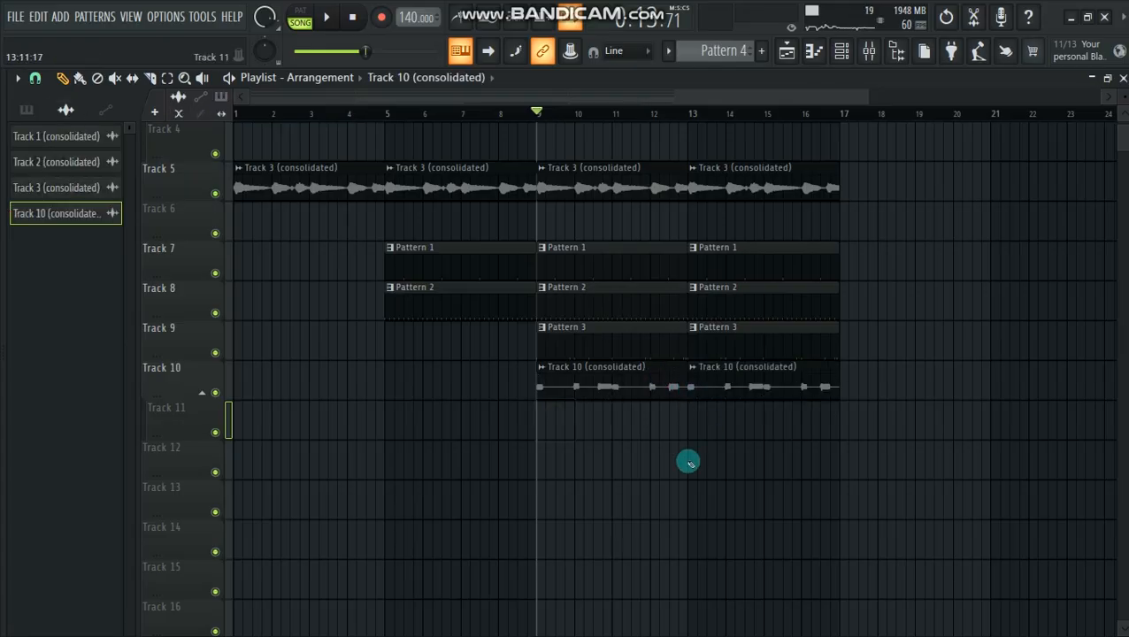
pyautogui.scroll(3, 655, 451)
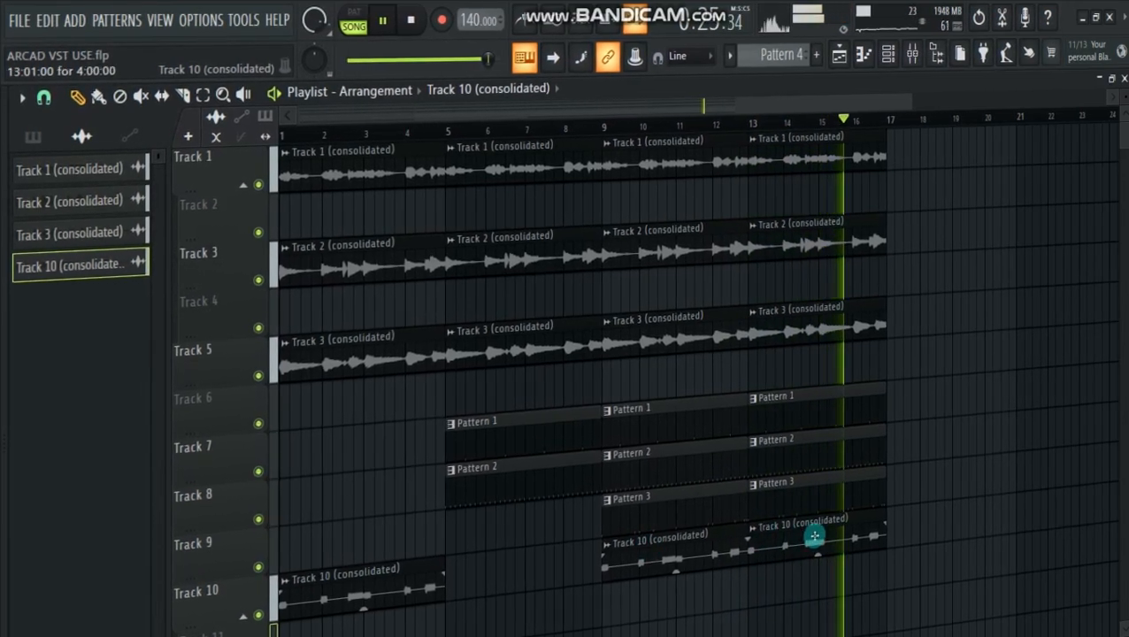
# - Stop the arrangement's playback and view the audio channels in the channel rack
pyautogui.press('space')
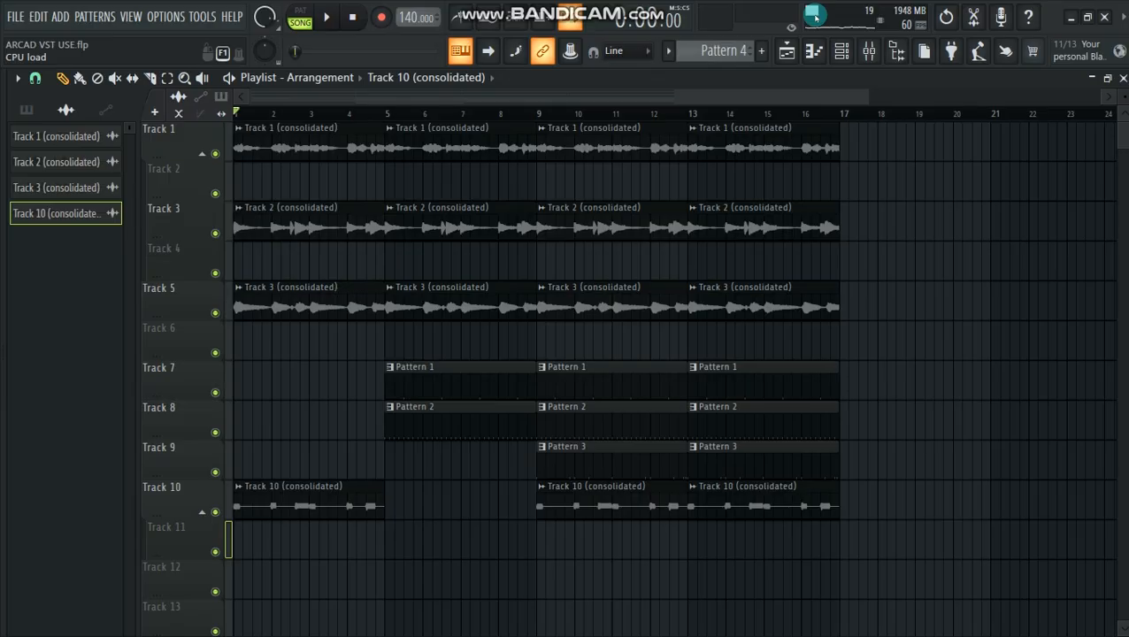
pyautogui.click(842, 52)
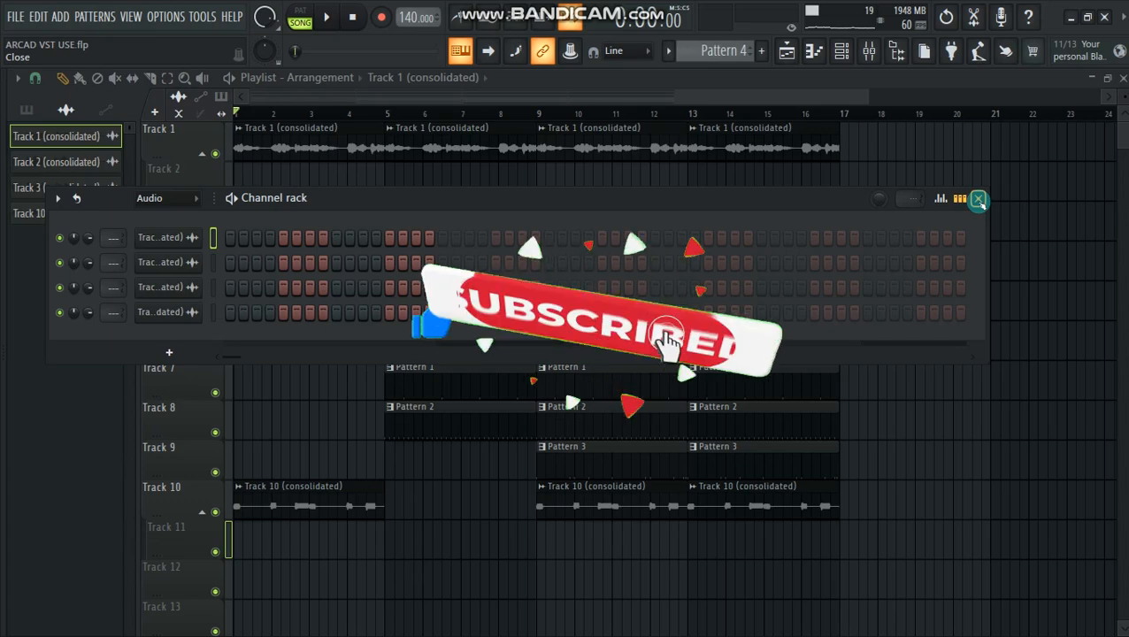
# - Close the channel rack and play the arrangement from the start
pyautogui.click(978, 199)
pyautogui.press('space')
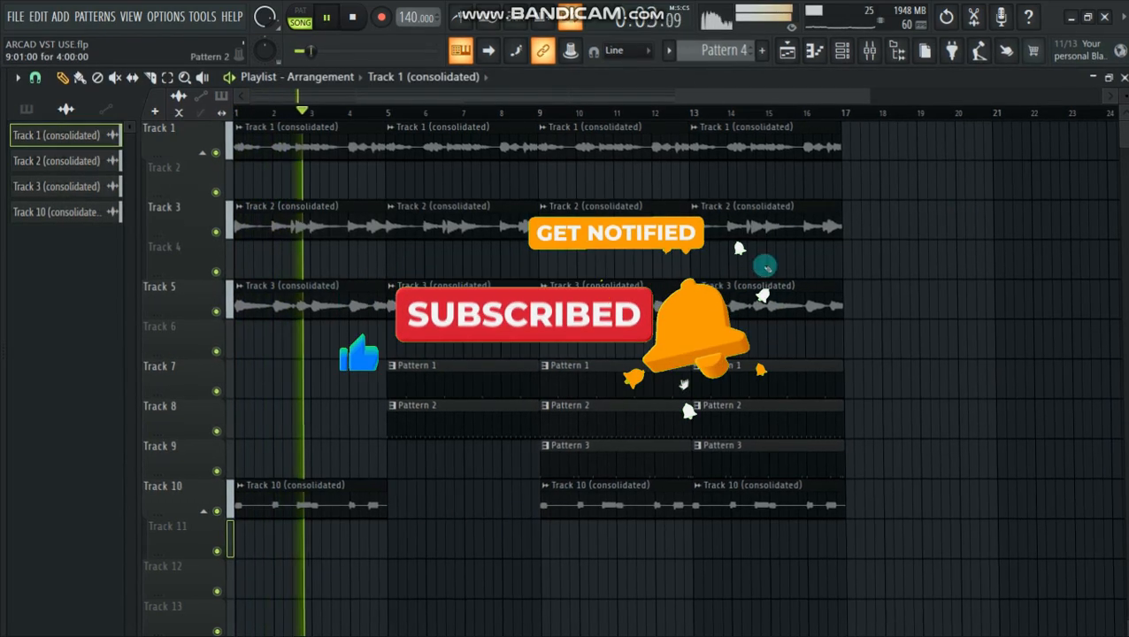
pyautogui.moveTo(867, 99); pyautogui.dragTo(687, 113)
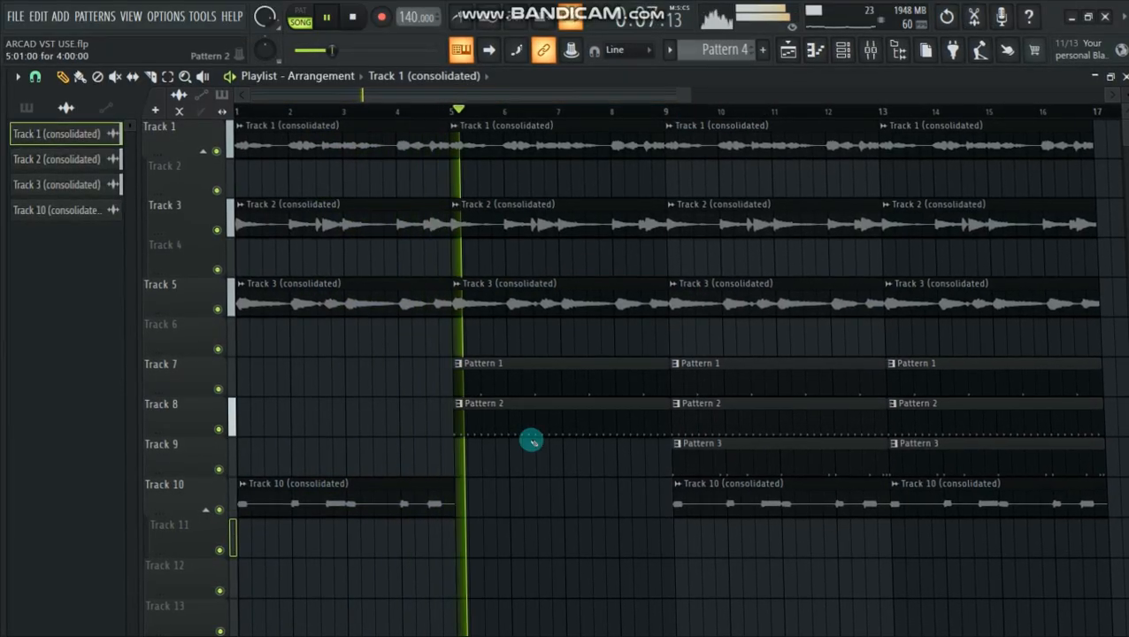
# - Duplicate all clips between bars 9 and 17 so the copies fill bars 17 to 25, and clear the selection
pyautogui.moveTo(690, 94); pyautogui.dragTo(1031, 97)
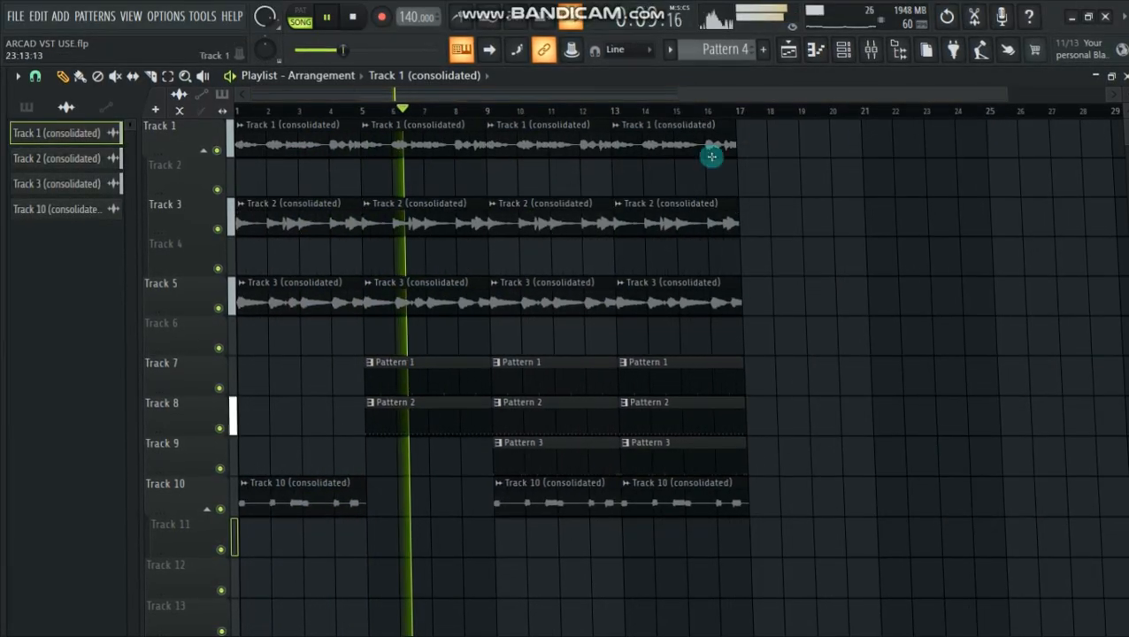
pyautogui.moveTo(755, 151); pyautogui.dragTo(546, 520)
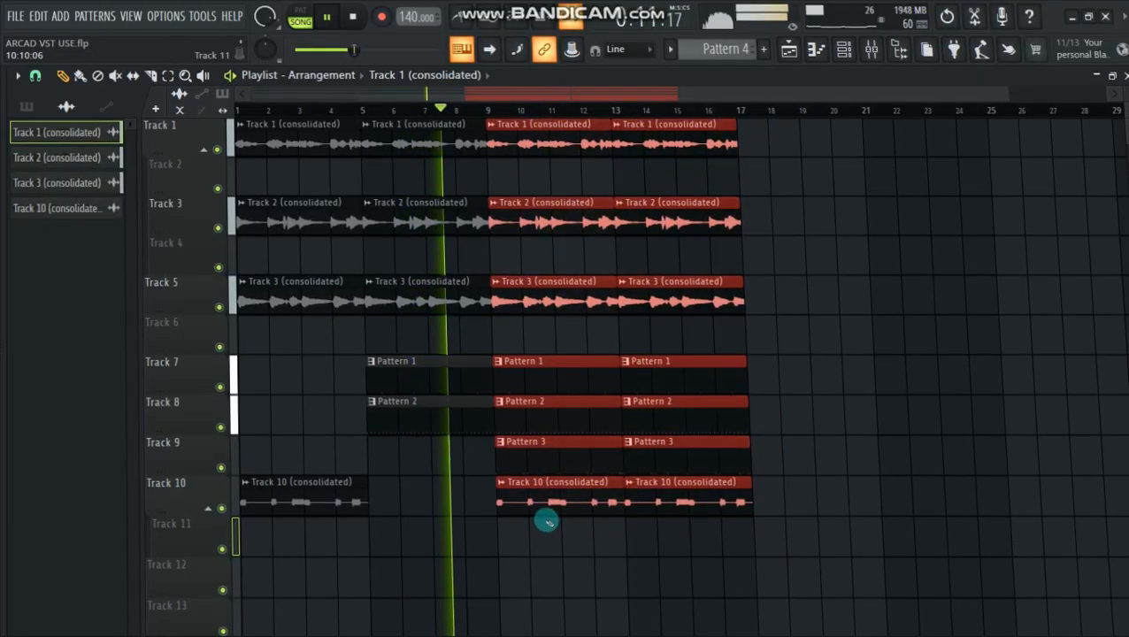
pyautogui.hotkey('ctrl', 'b')
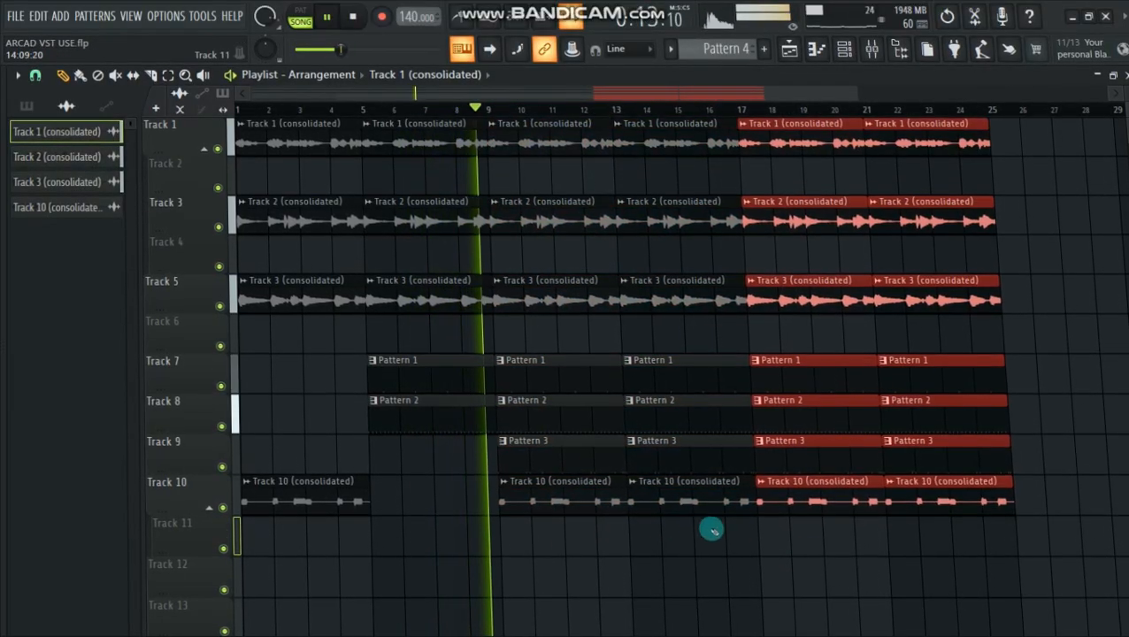
pyautogui.click(832, 558)
pyautogui.rightClick(840, 546)
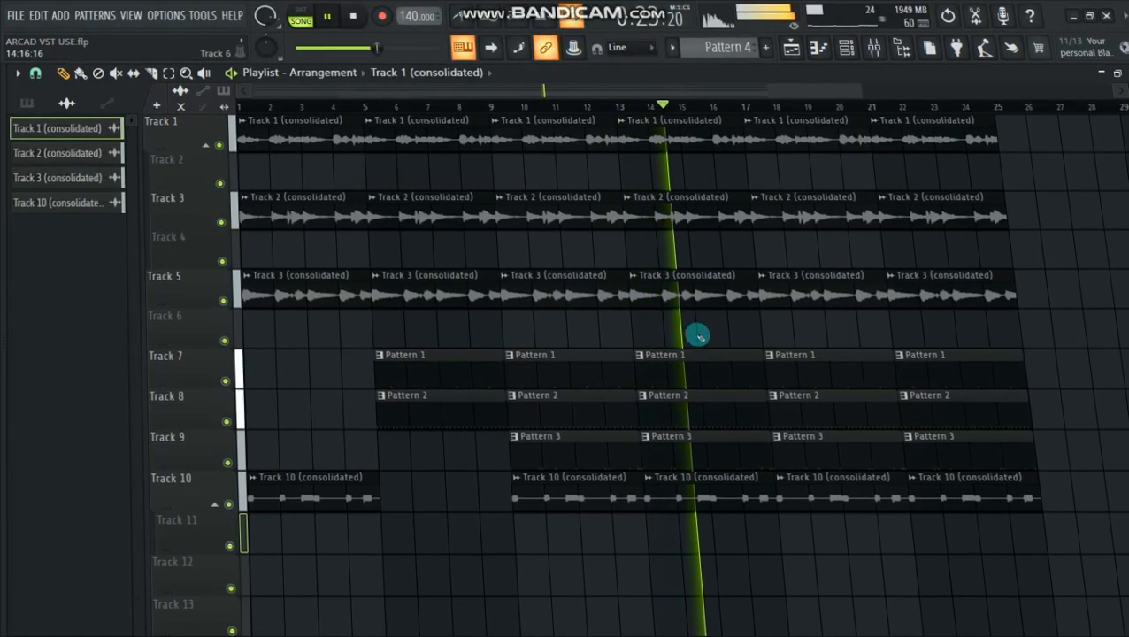
# - Delete the two Track 3 (consolidated) clips between bars 17 and 25 on Track 5
pyautogui.rightClick(809, 295)
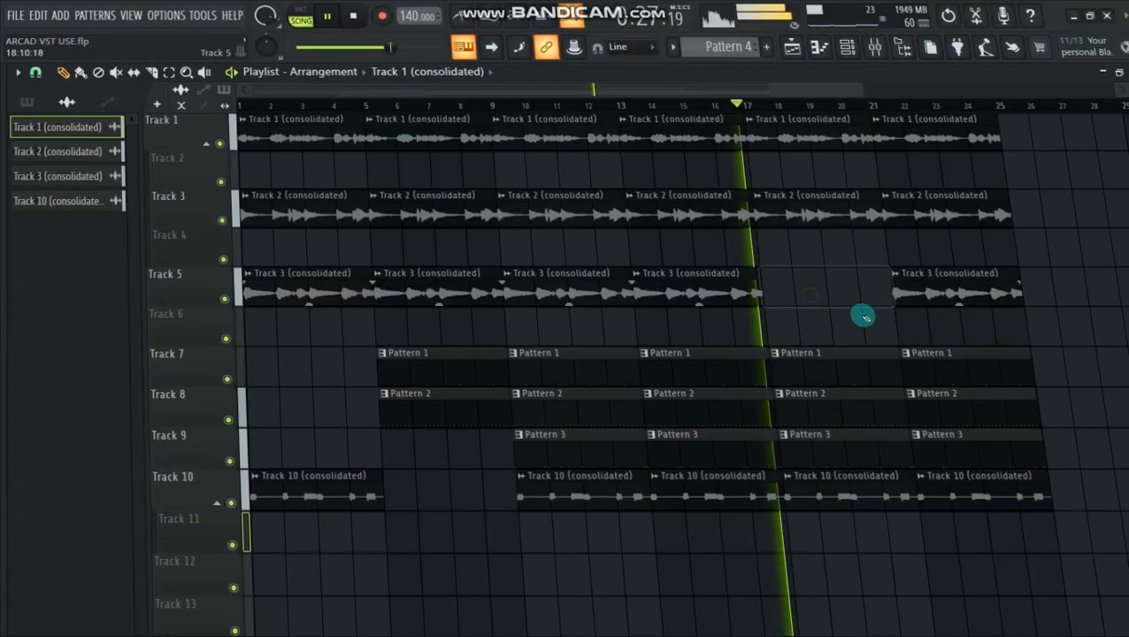
pyautogui.rightClick(930, 290)
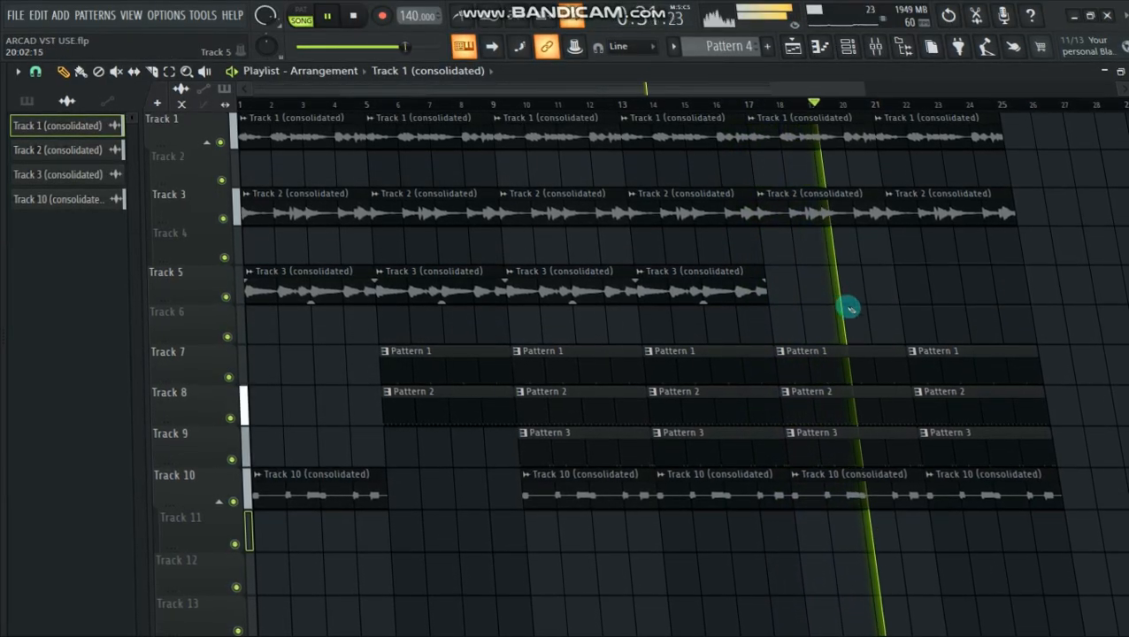
# - Duplicate the four-bar block of clips at bars 21 to 25 twice, extending the arrangement to bar 33
pyautogui.moveTo(650, 93); pyautogui.dragTo(758, 98)
pyautogui.moveTo(912, 119); pyautogui.dragTo(801, 483)
pyautogui.hotkey('ctrl', 'b')
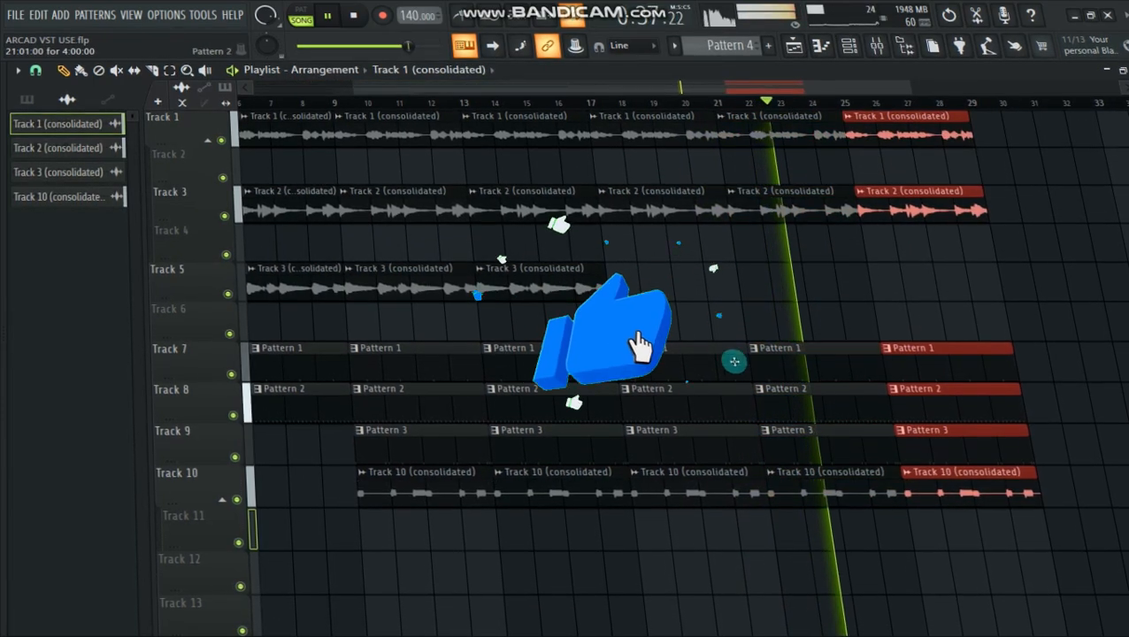
pyautogui.hotkey('ctrl', 'b')
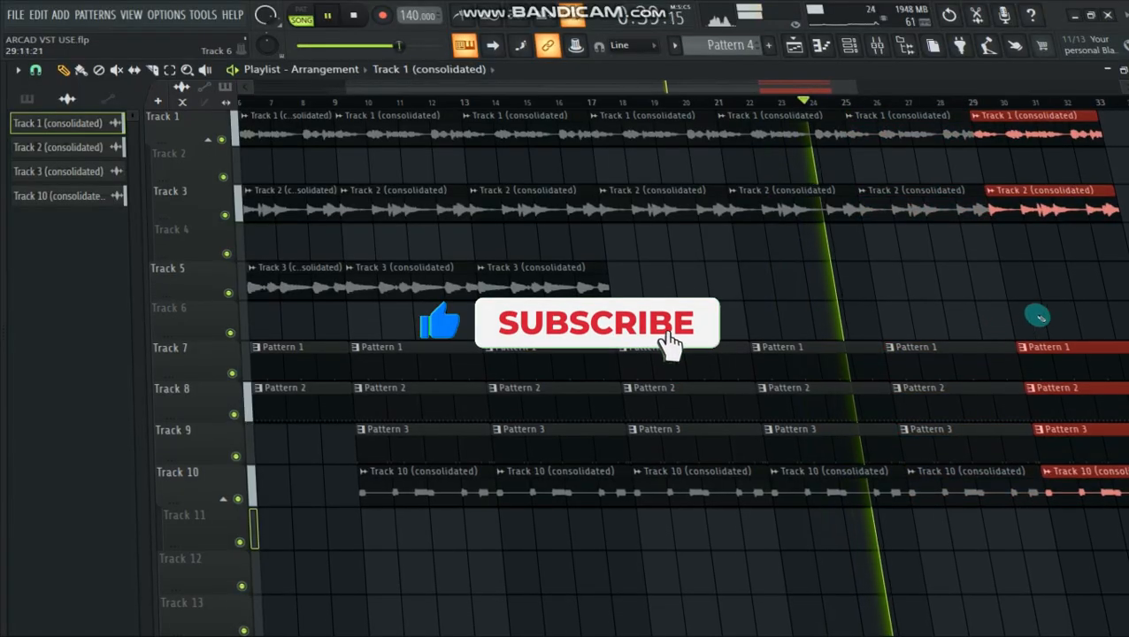
# - Place Track 3 (consolidated) clips at bars 25 and 29 on Track 5
pyautogui.click(571, 283)
pyautogui.click(879, 283)
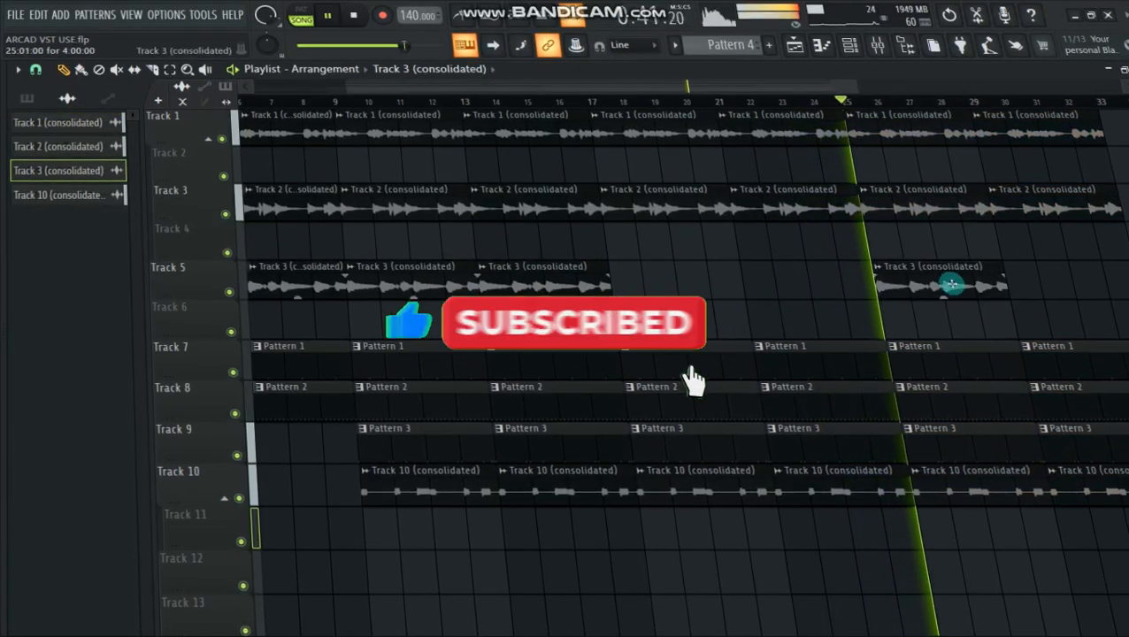
pyautogui.click(1012, 287)
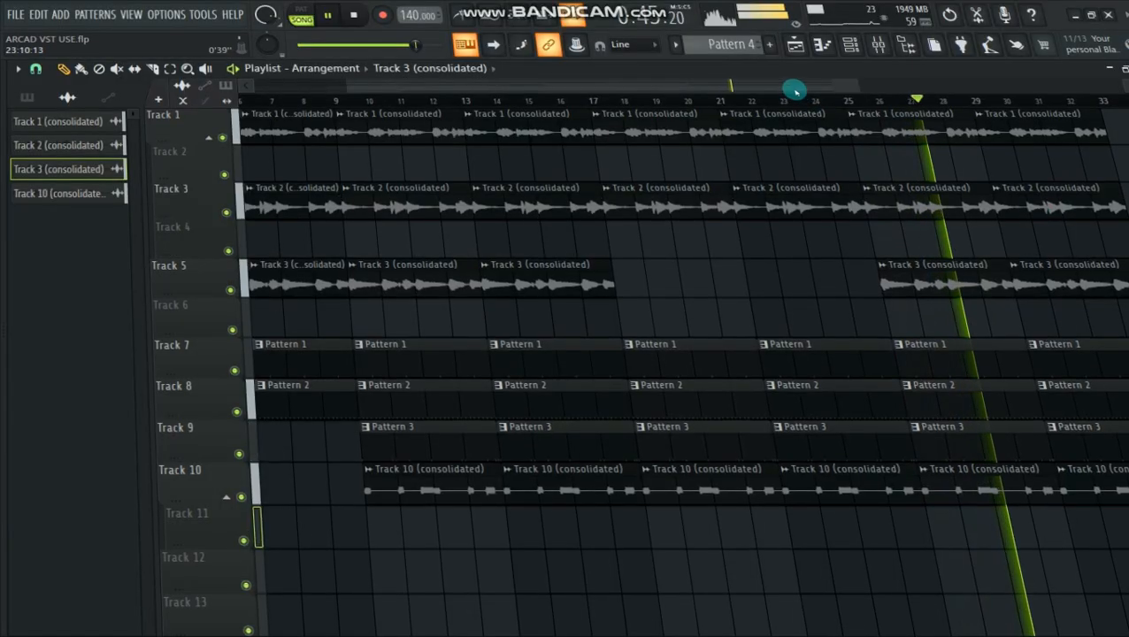
# - Duplicate the four-bar block of clips at bars 29 to 33 twice, extending the arrangement to bar 41
pyautogui.moveTo(793, 87); pyautogui.dragTo(979, 92)
pyautogui.moveTo(832, 113); pyautogui.dragTo(751, 489)
pyautogui.hotkey('ctrl', 'b')
pyautogui.hotkey('ctrl', 'b')
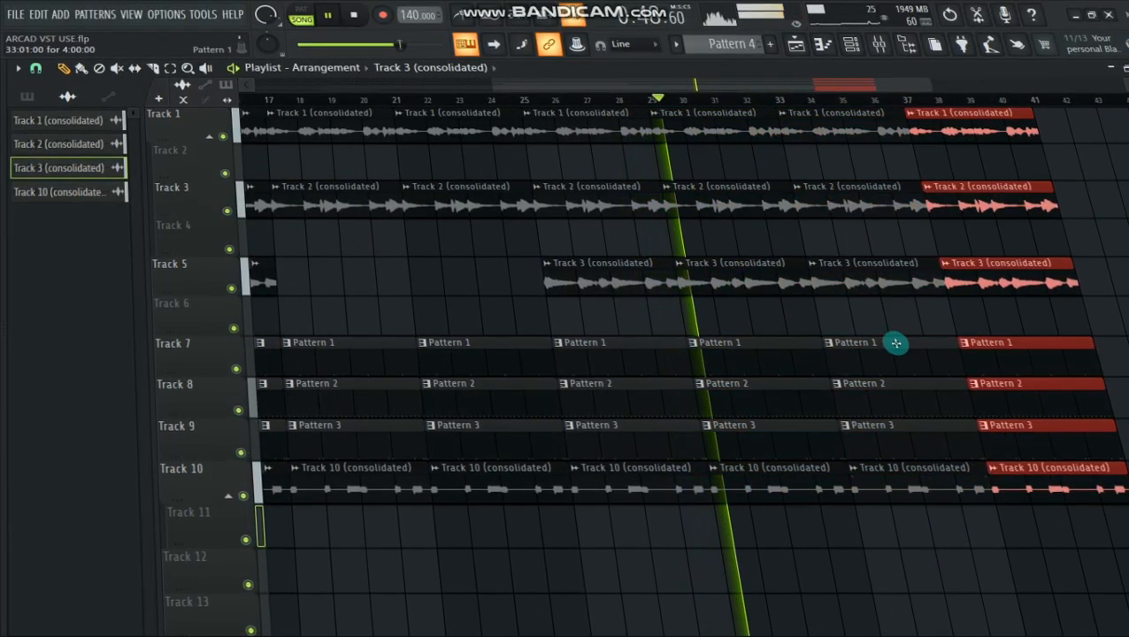
# - Delete the Track 2, Track 3 and Pattern 2 clips from bars 33 to 41, plus the Pattern 1 clip at bar 33
pyautogui.rightClick(855, 209)
pyautogui.rightClick(876, 283)
pyautogui.rightClick(988, 273)
pyautogui.rightClick(986, 202)
pyautogui.rightClick(911, 398)
pyautogui.rightClick(1033, 405)
pyautogui.rightClick(929, 350)
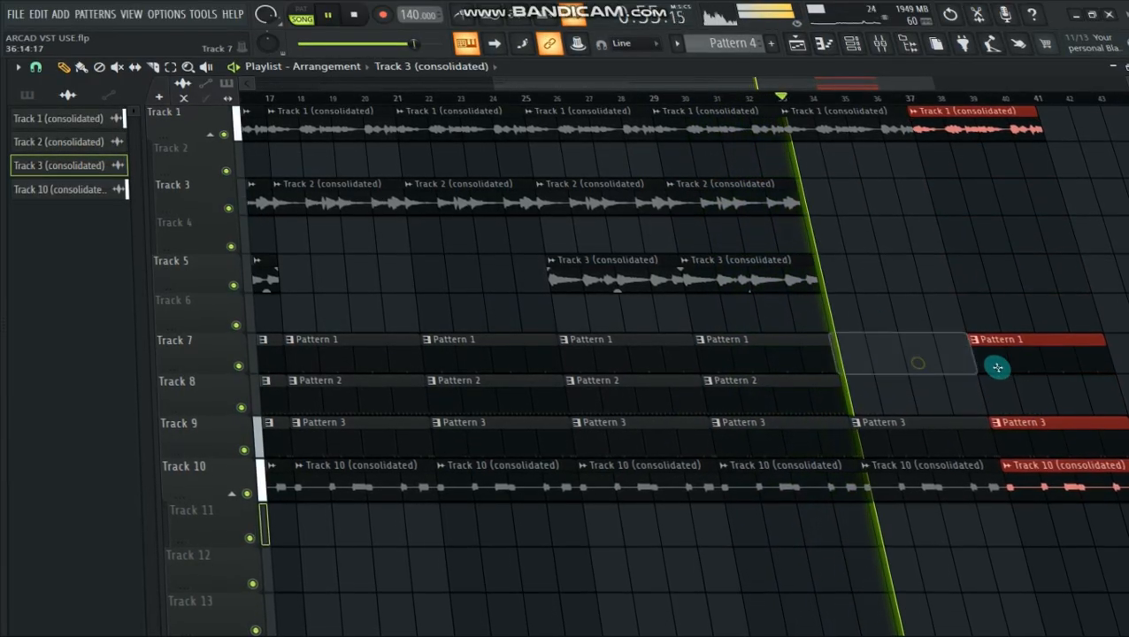
# - Place a Track 2 (consolidated) clip at bar 37 on Track 3
pyautogui.moveTo(934, 87); pyautogui.dragTo(964, 88)
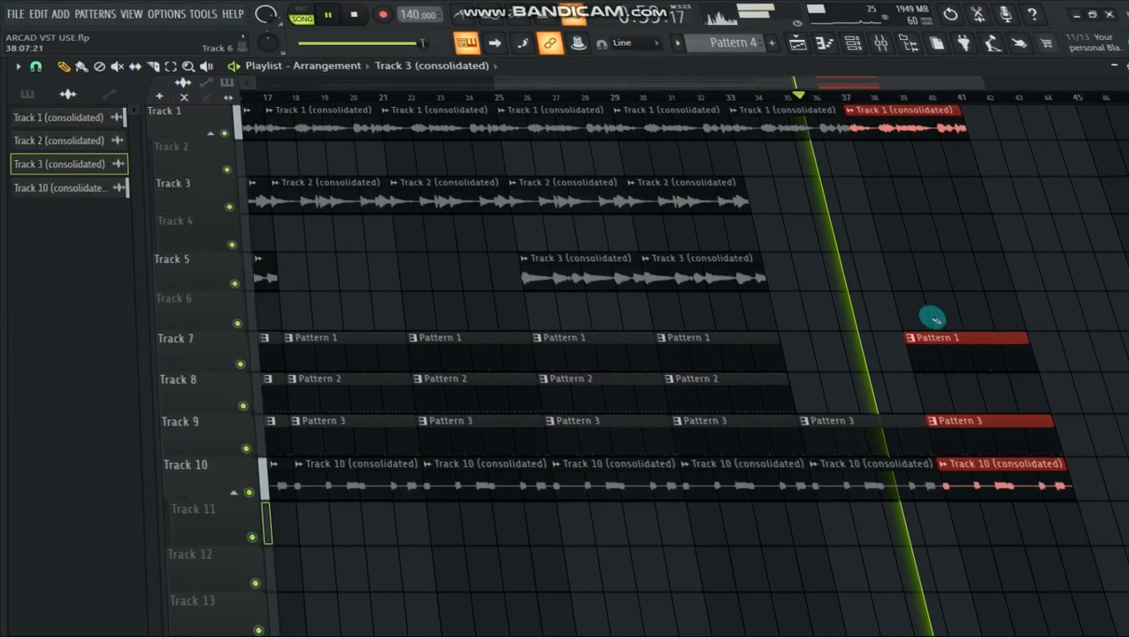
pyautogui.click(700, 196)
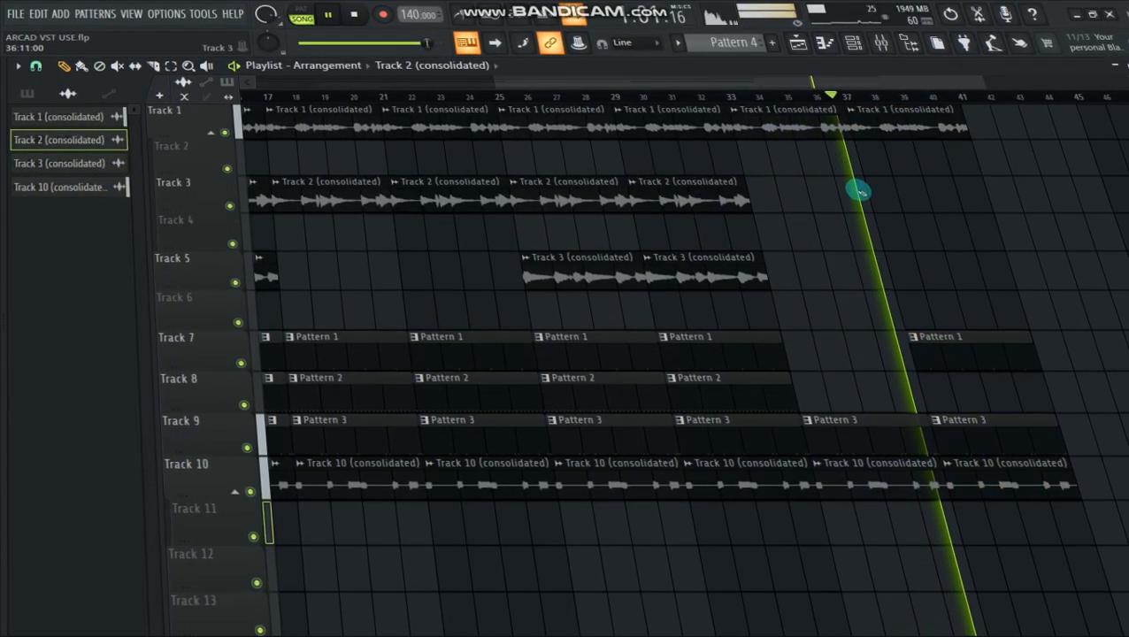
pyautogui.click(869, 190)
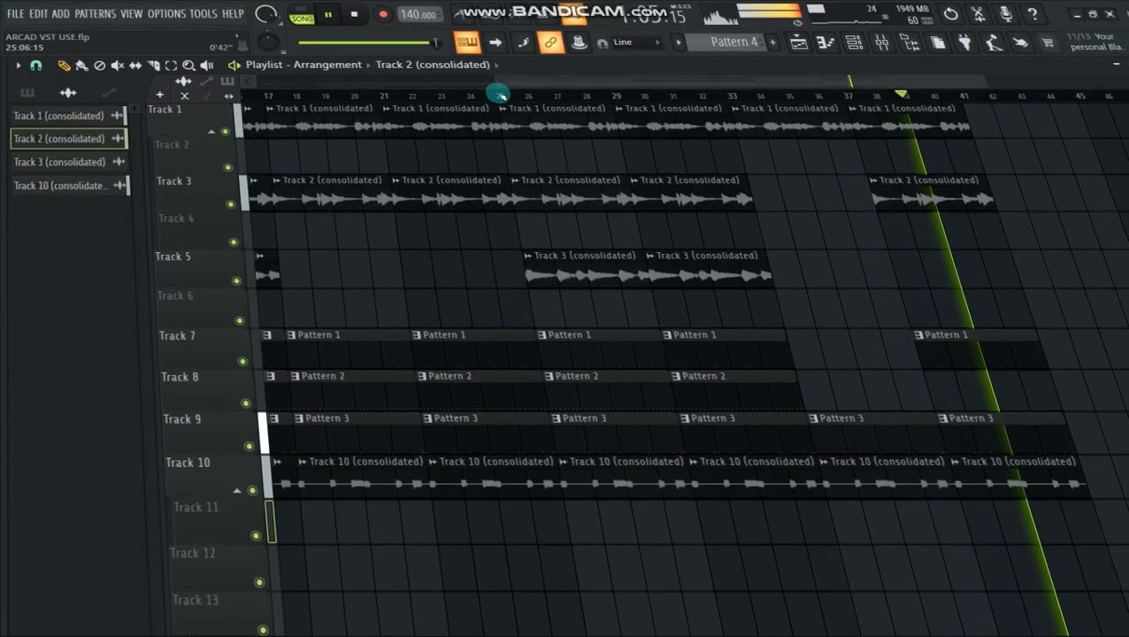
pyautogui.moveTo(494, 86); pyautogui.dragTo(136, 109)
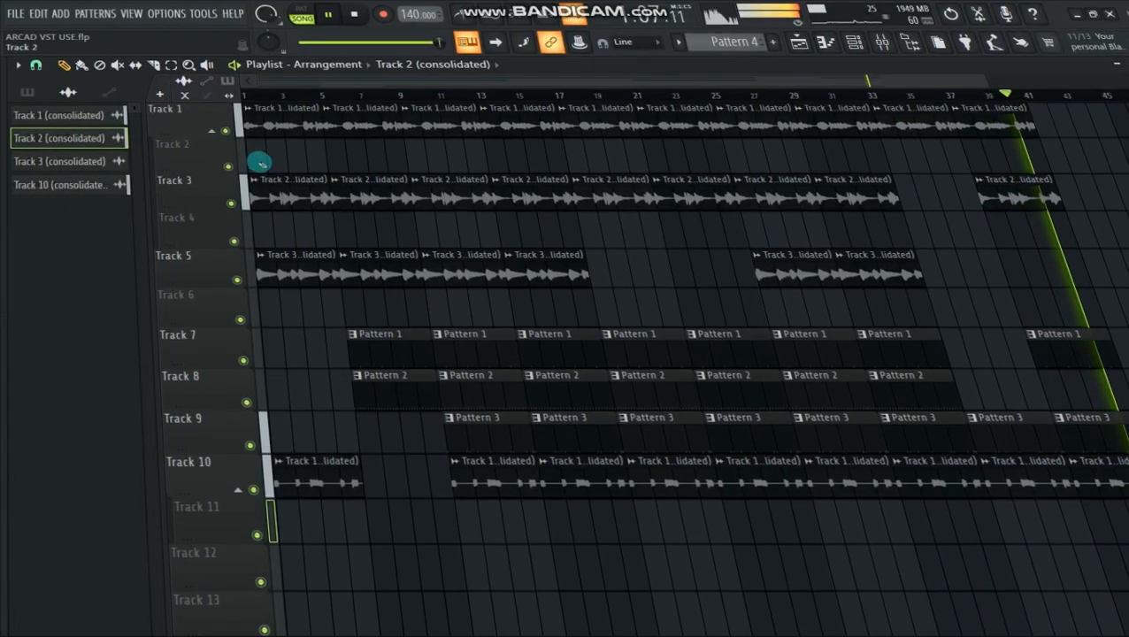